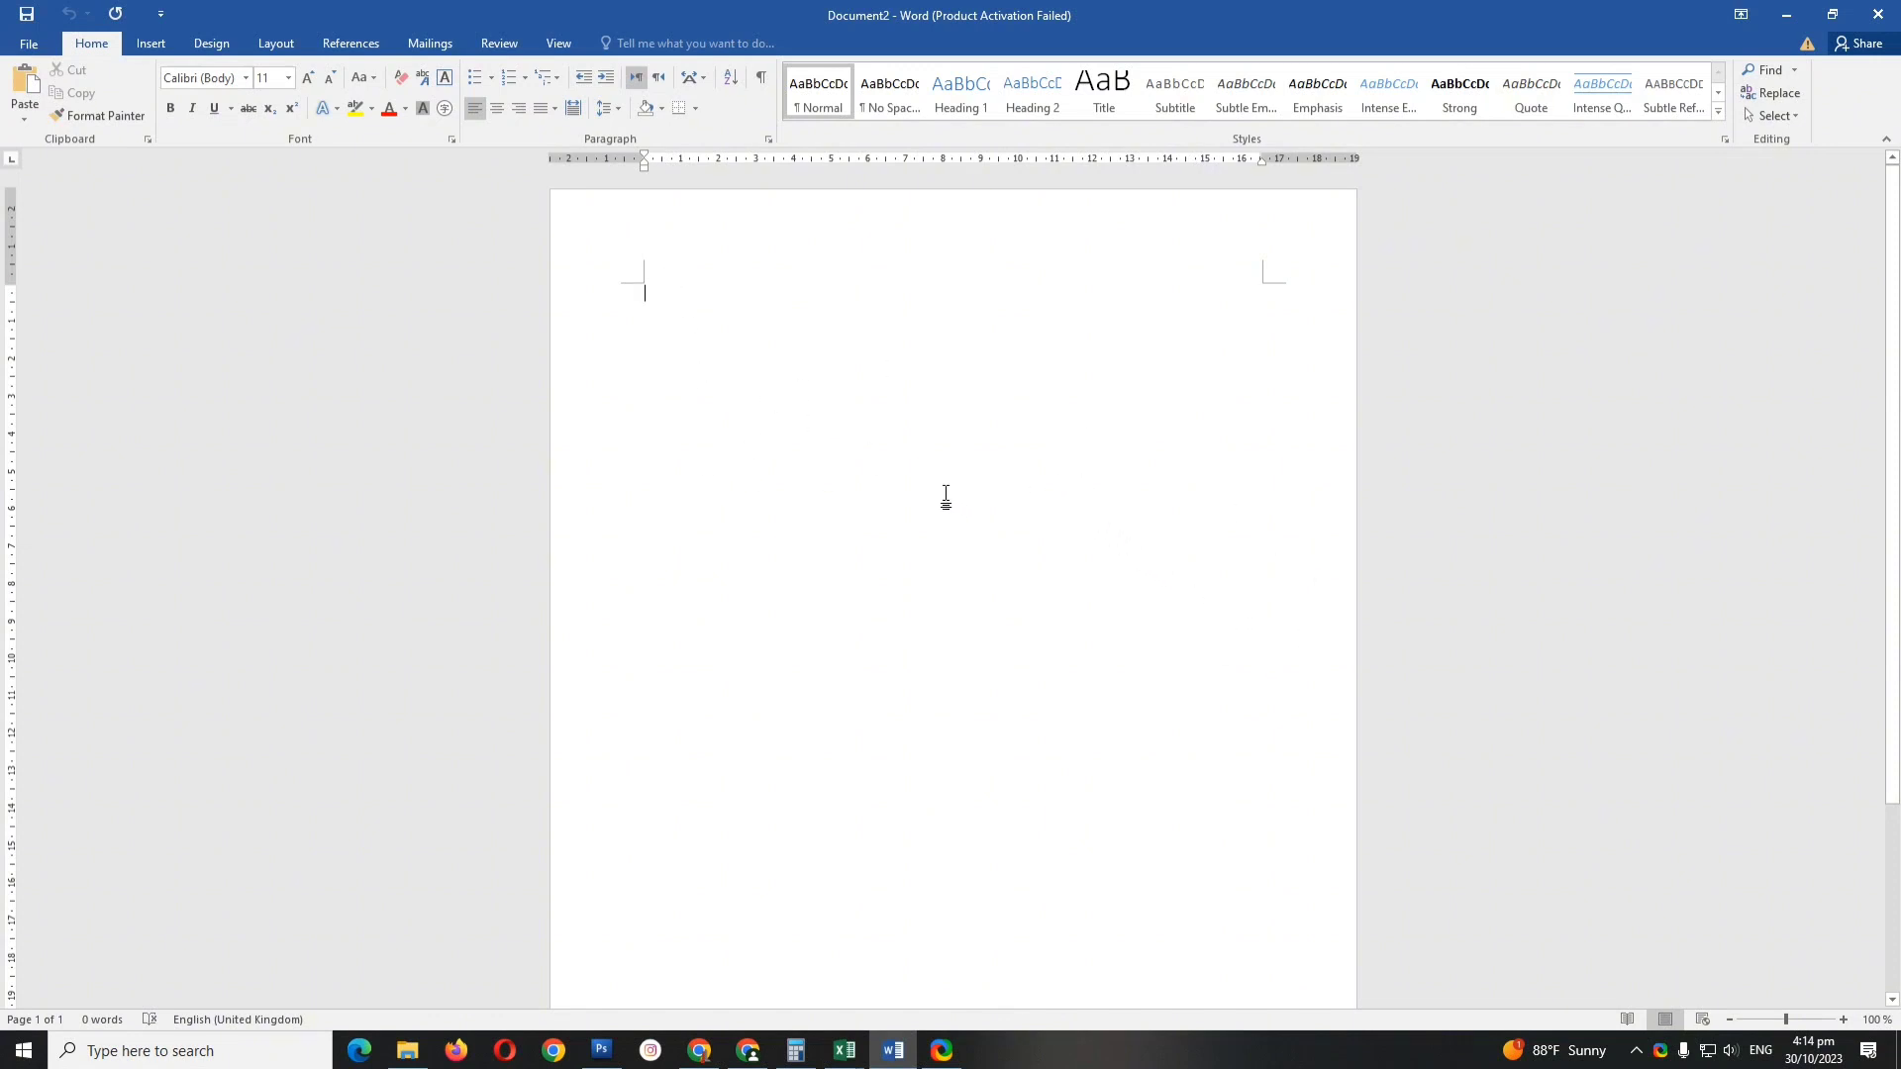
From Layout > Size > More Paper Sizes, open Page Setup's Paper tab, still Letter 21.59 × 27.94 cm.
{"action": "scroll", "coordinate": [738, 374], "scroll_direction": "down", "scroll_amount": 1}
{"action": "scroll", "coordinate": [811, 481], "scroll_direction": "down", "scroll_amount": 3}
{"action": "scroll", "coordinate": [777, 421], "scroll_direction": "up", "scroll_amount": 4}
{"action": "left_click", "coordinate": [210, 42]}
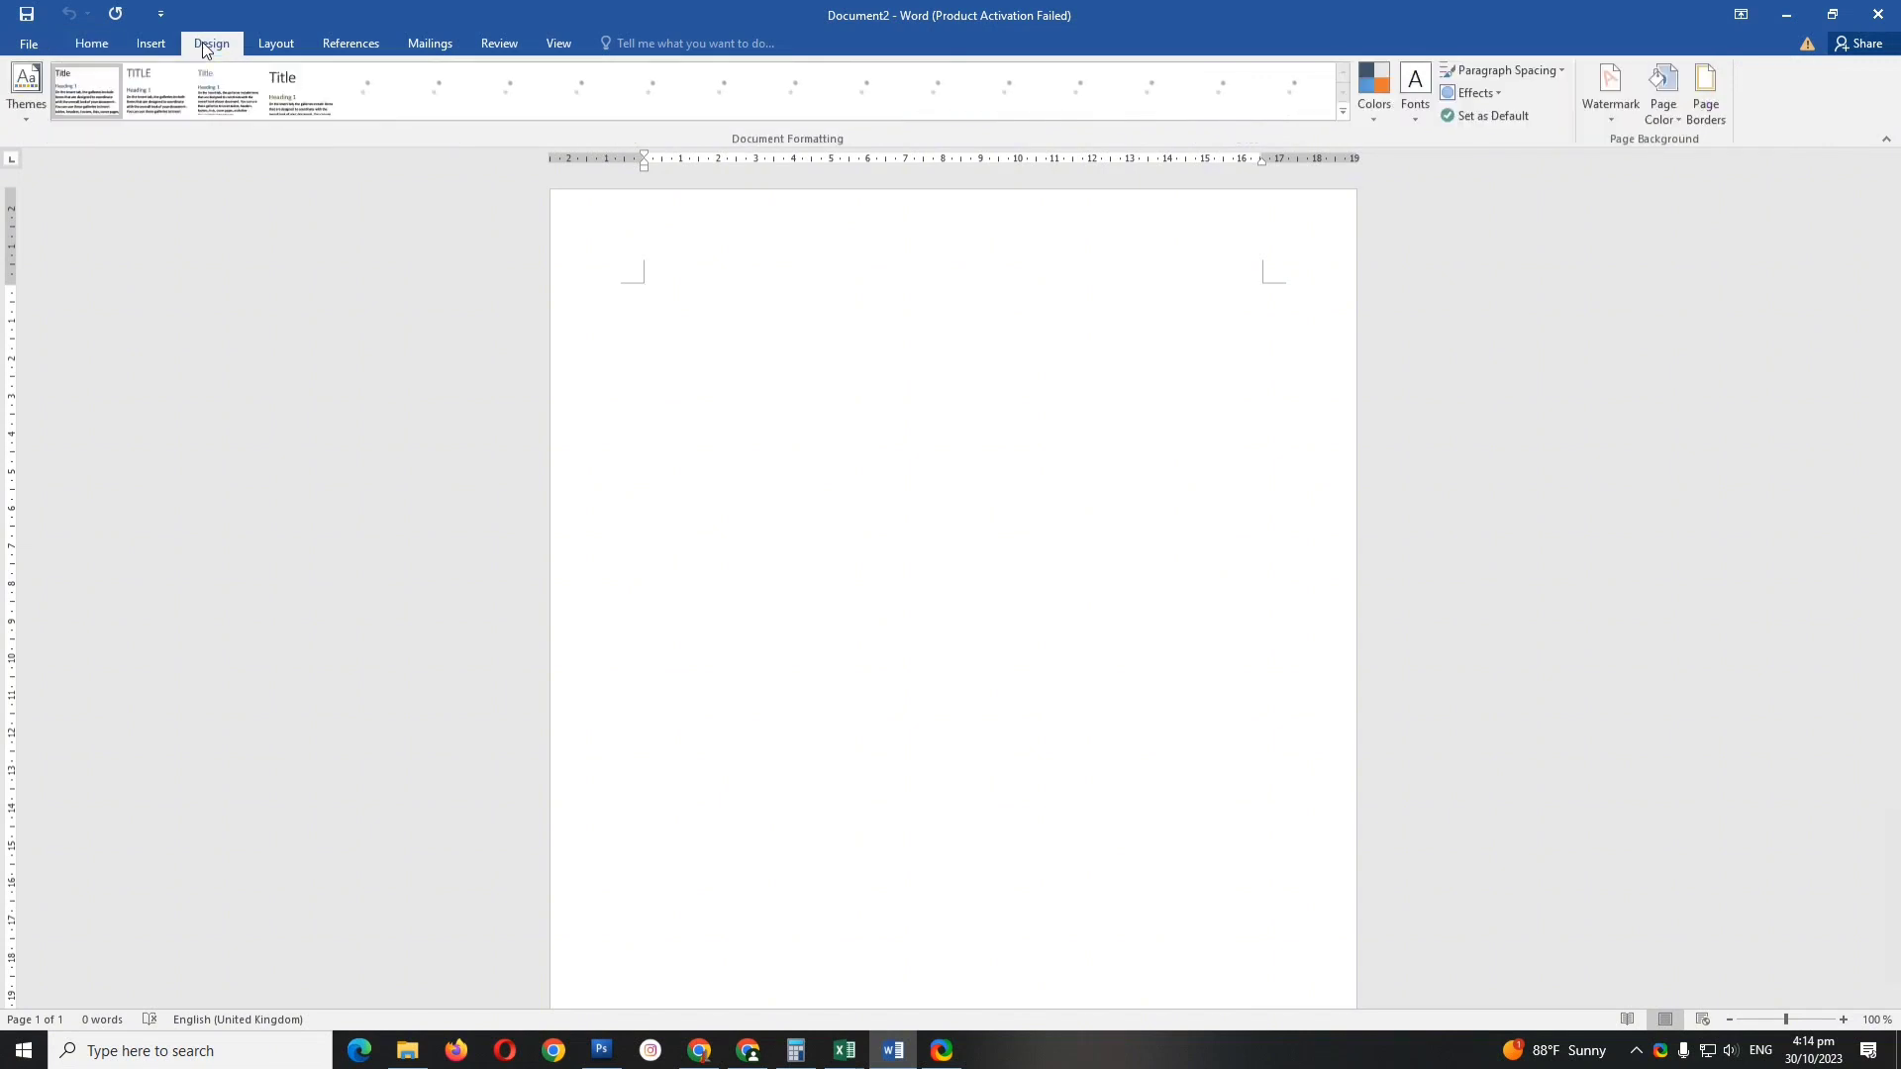
{"action": "left_click", "coordinate": [276, 42]}
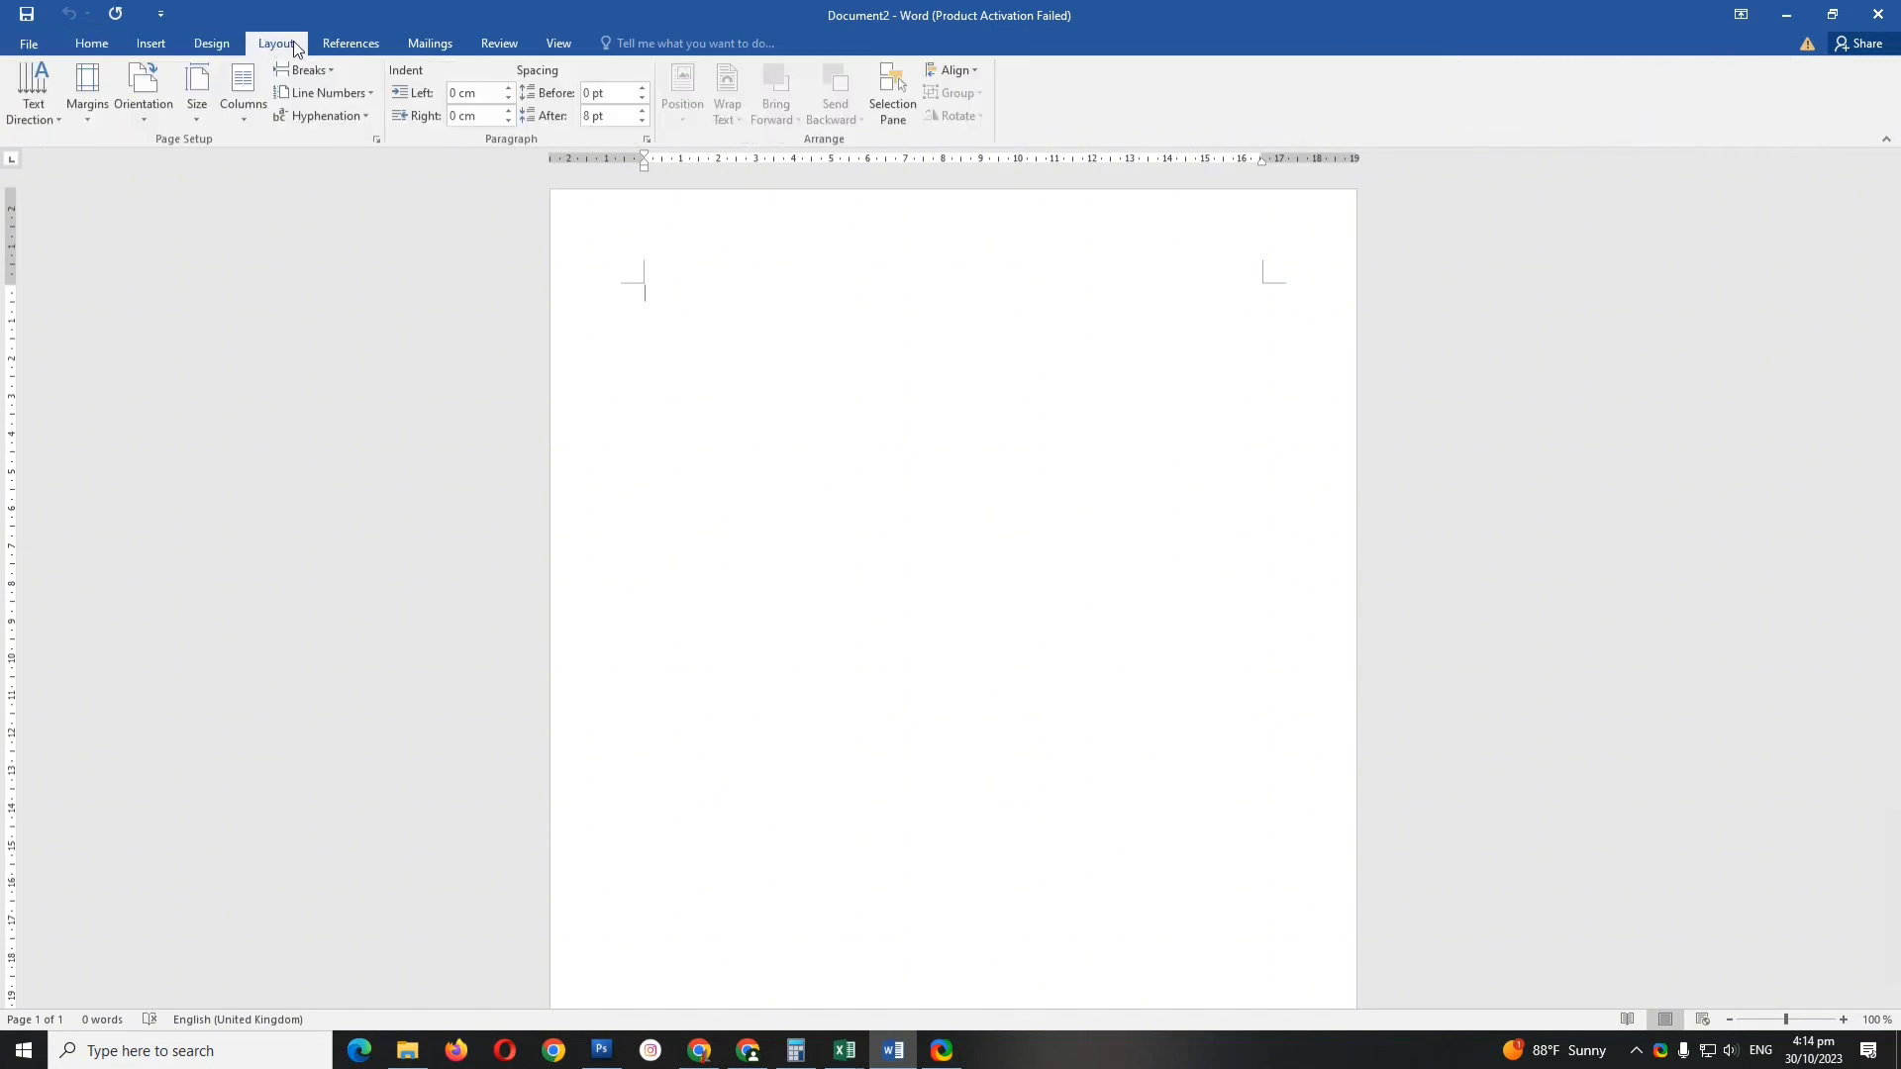
{"action": "left_click", "coordinate": [197, 111]}
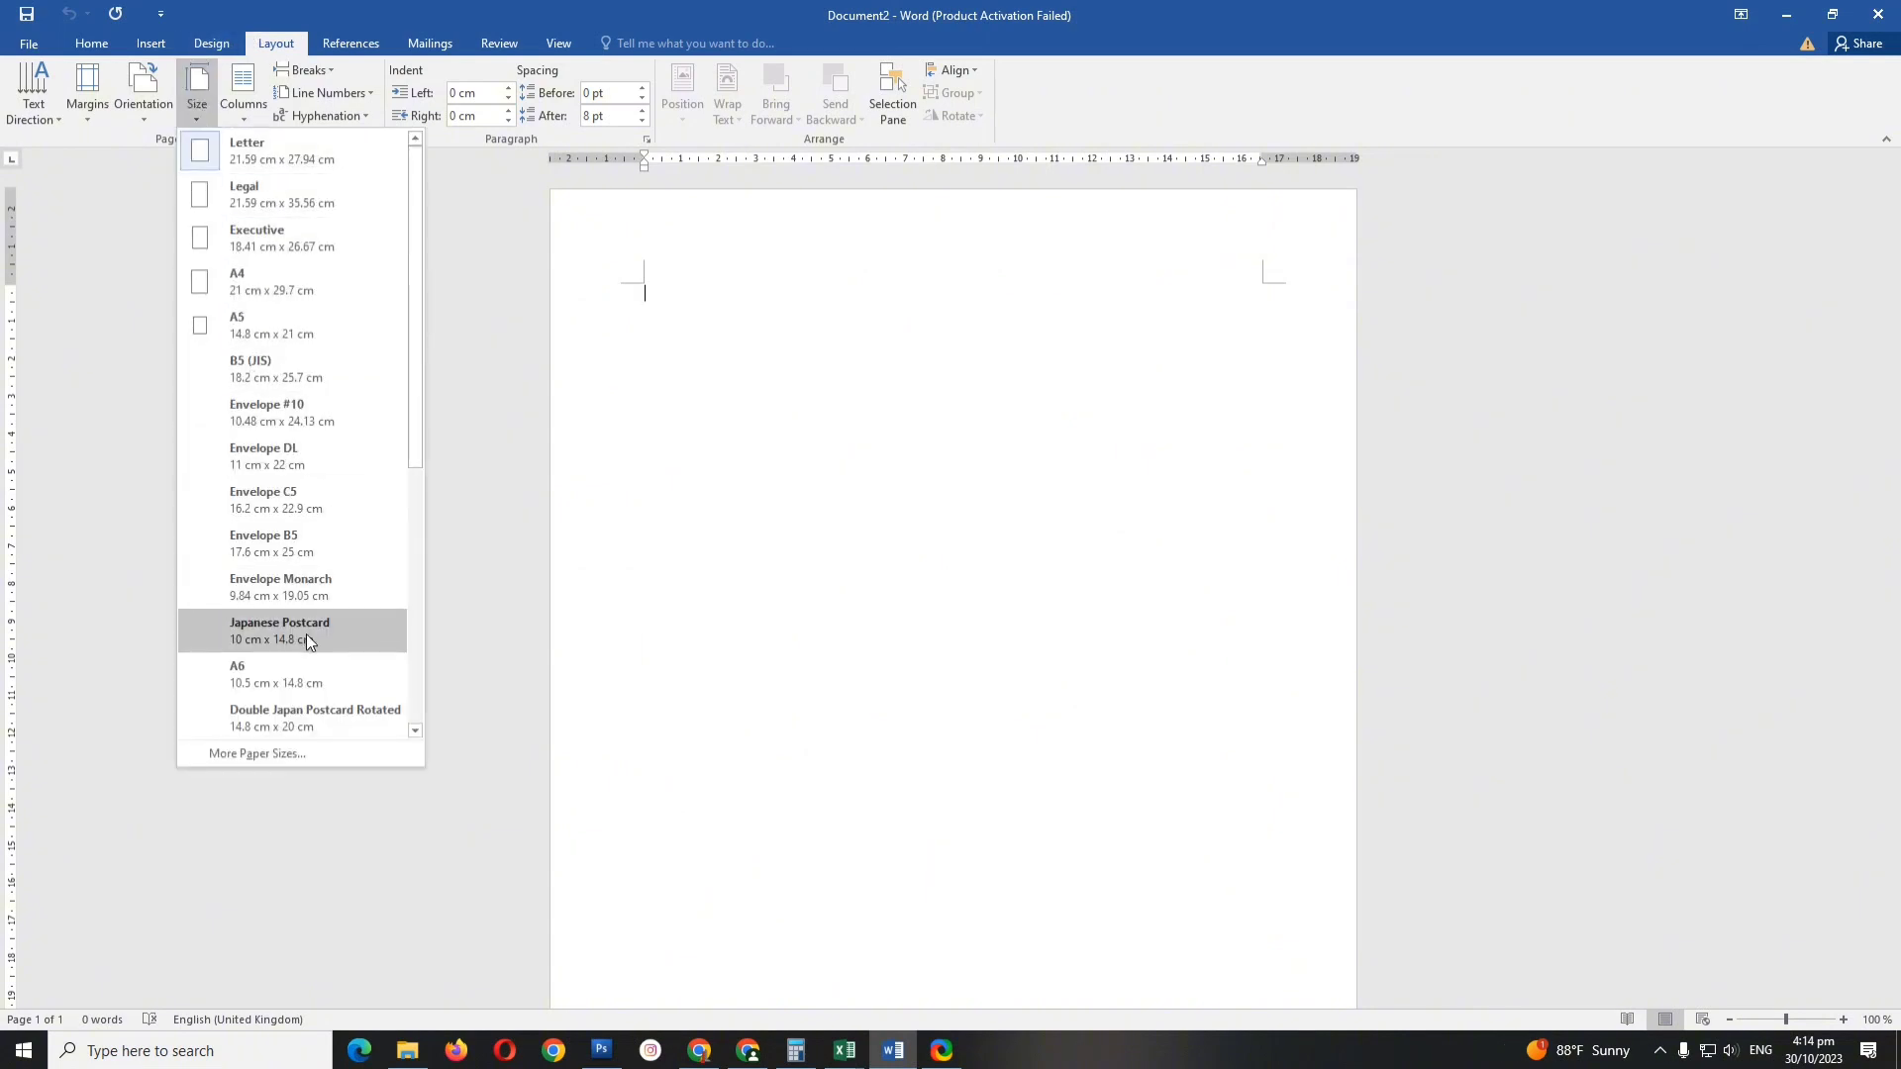
{"action": "scroll", "coordinate": [328, 535], "scroll_direction": "down", "scroll_amount": 2}
{"action": "scroll", "coordinate": [328, 536], "scroll_direction": "down", "scroll_amount": 2}
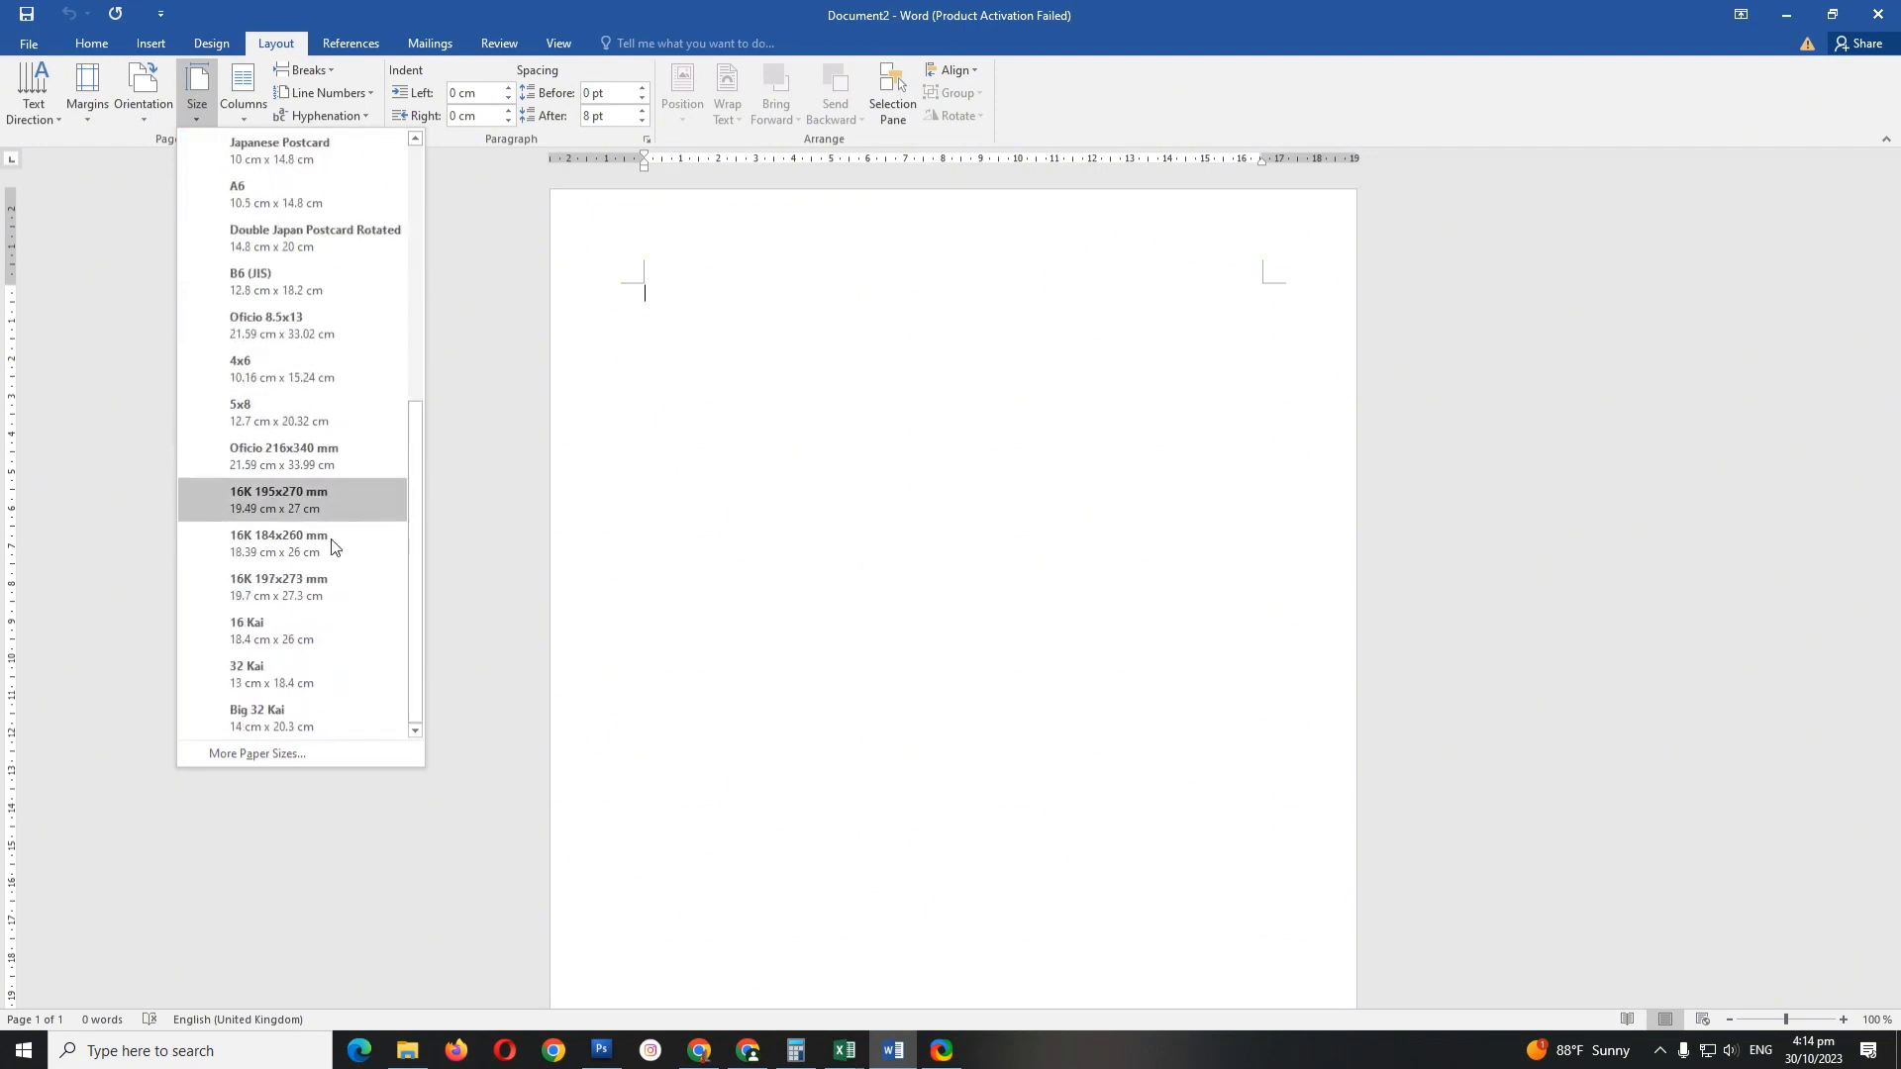
{"action": "left_click", "coordinate": [273, 757]}
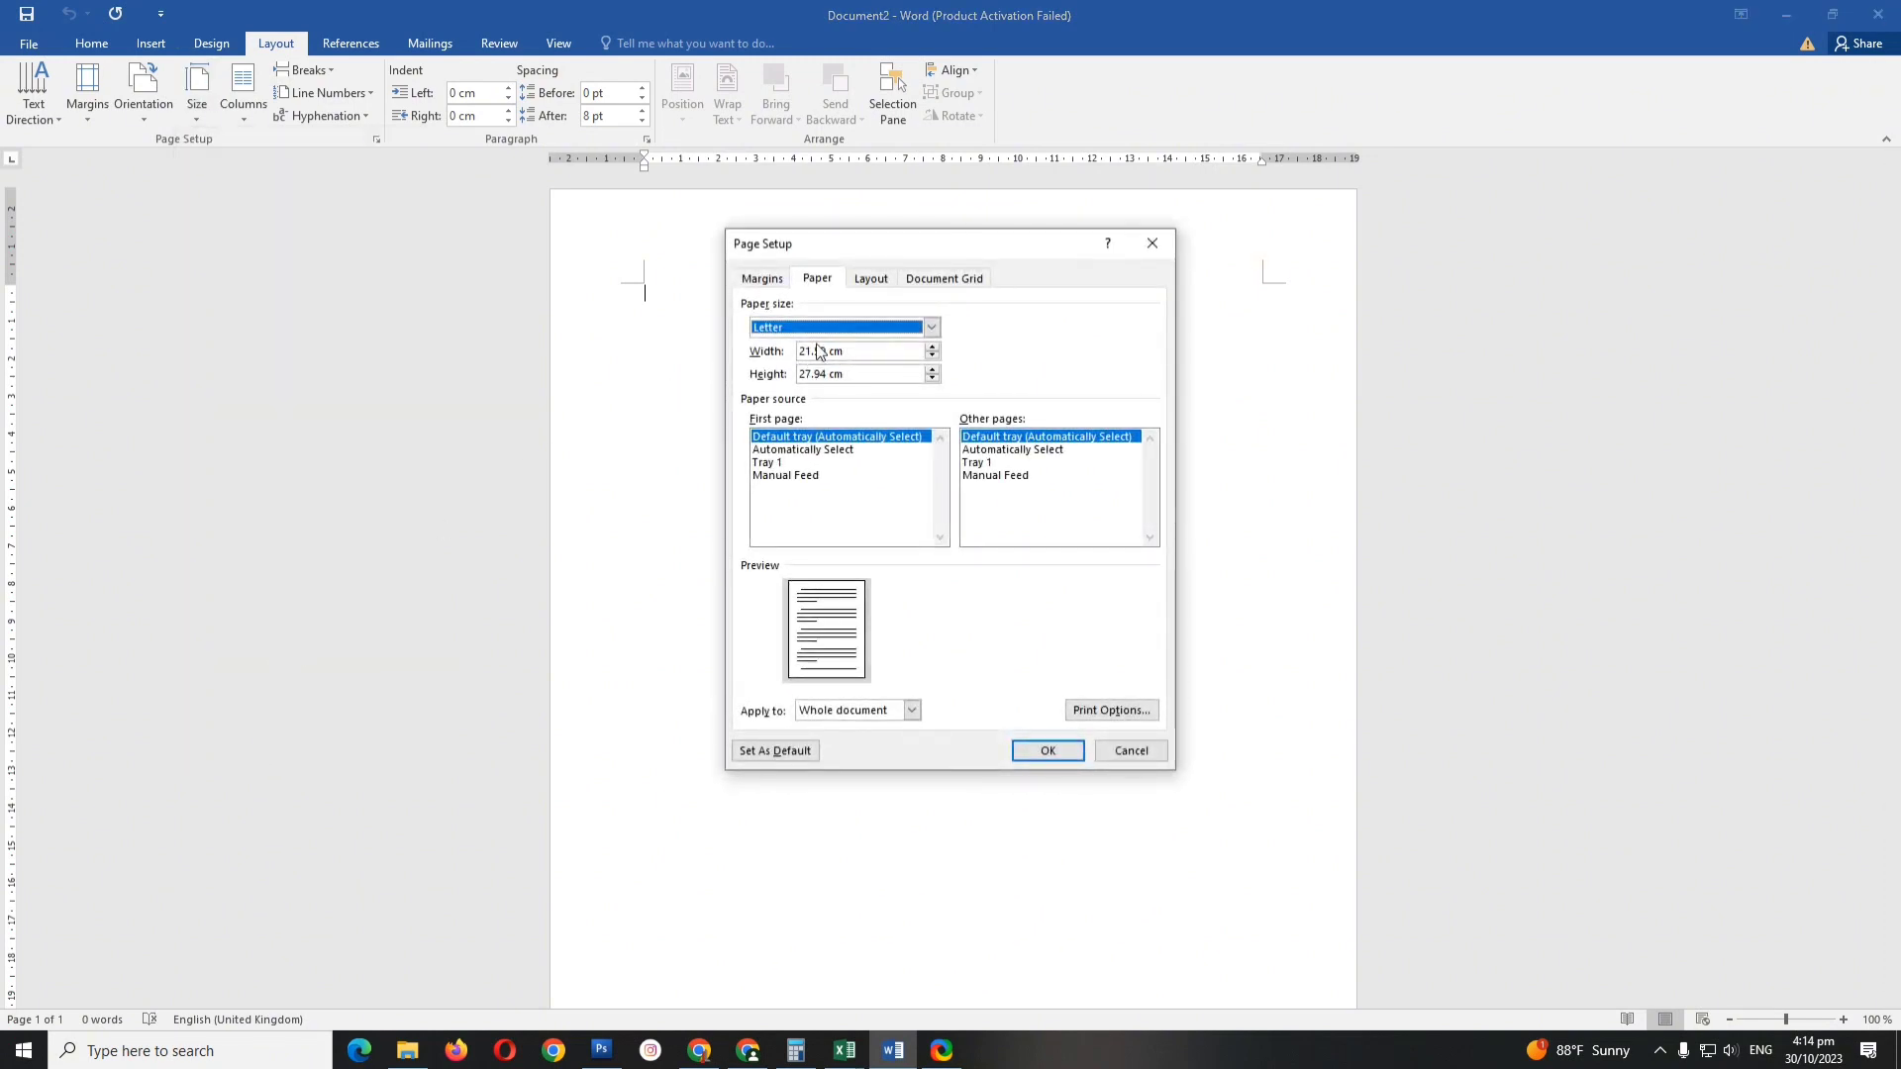
Change the paper size from Letter to 4x6 (10.16 × 15.24 cm) and apply it.
{"action": "left_click", "coordinate": [863, 329]}
{"action": "scroll", "coordinate": [828, 365], "scroll_direction": "down", "scroll_amount": 1}
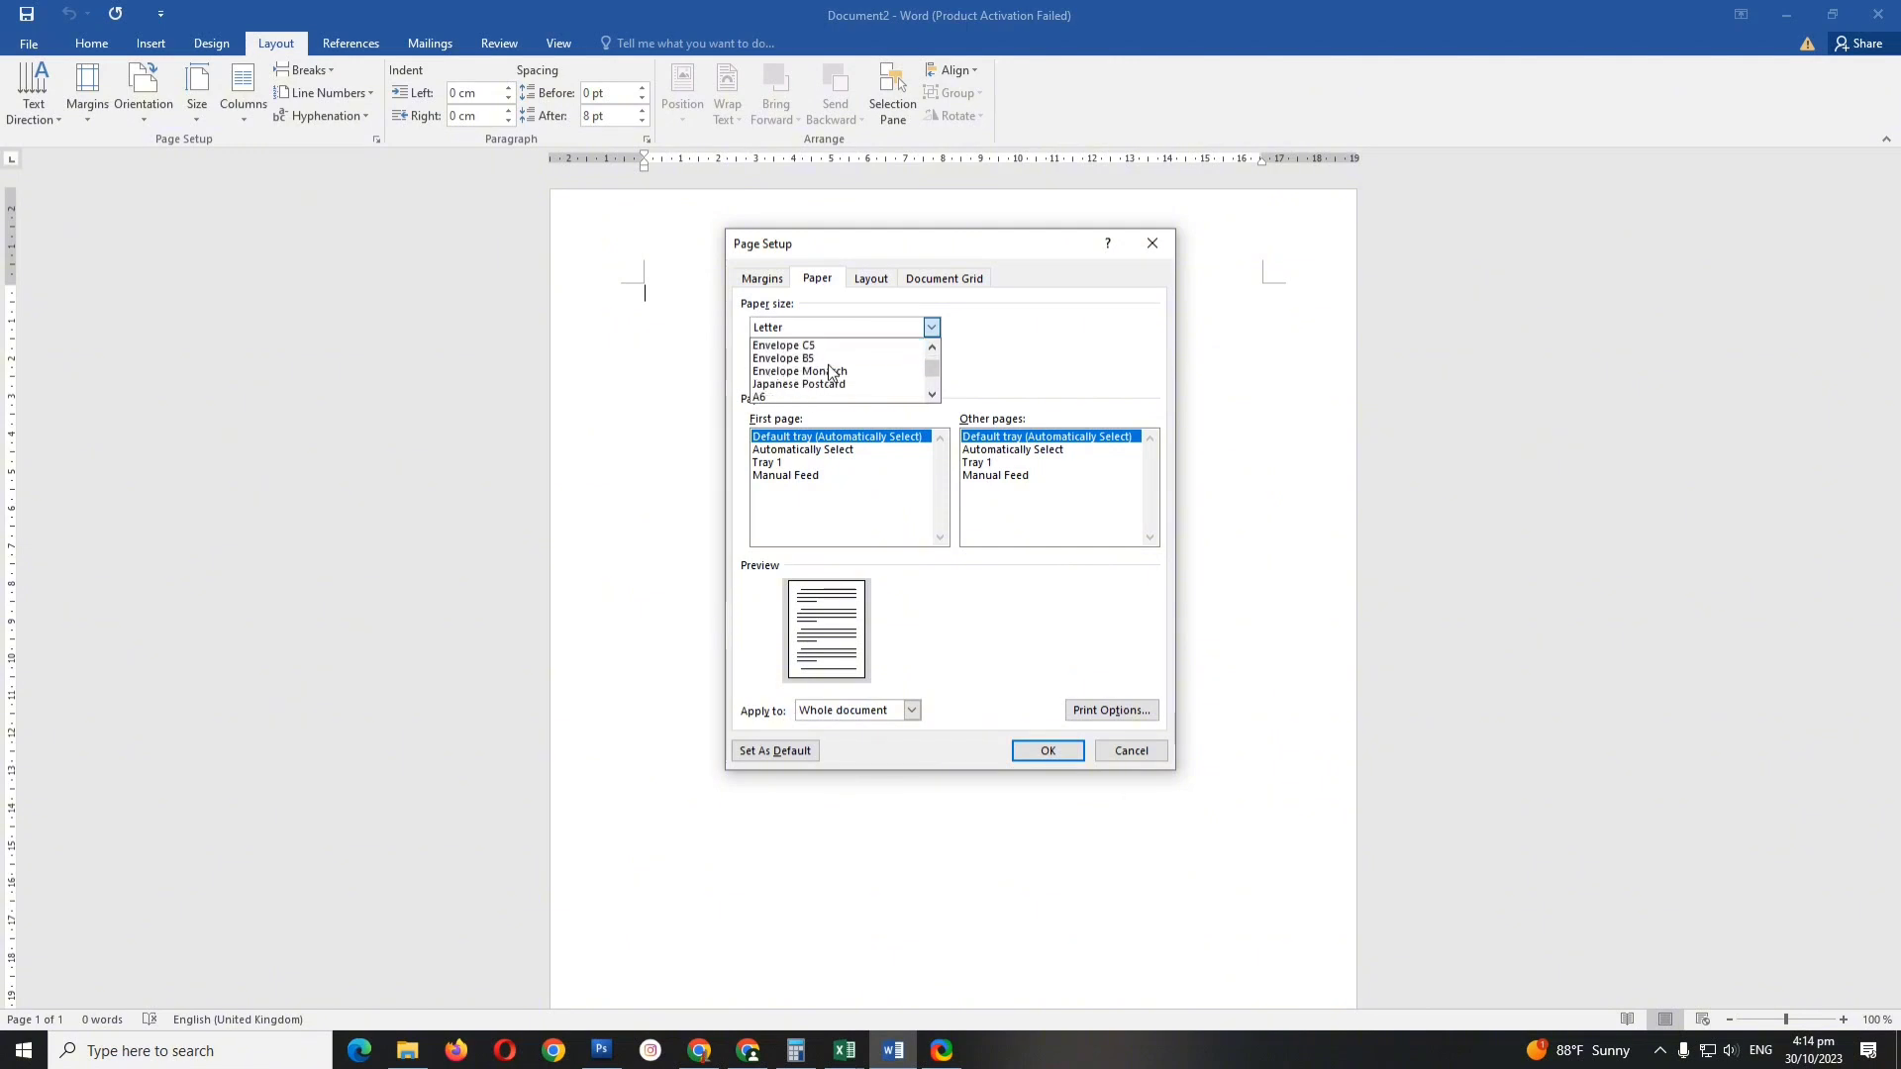
{"action": "scroll", "coordinate": [828, 366], "scroll_direction": "down", "scroll_amount": 2}
{"action": "scroll", "coordinate": [828, 366], "scroll_direction": "down", "scroll_amount": 1}
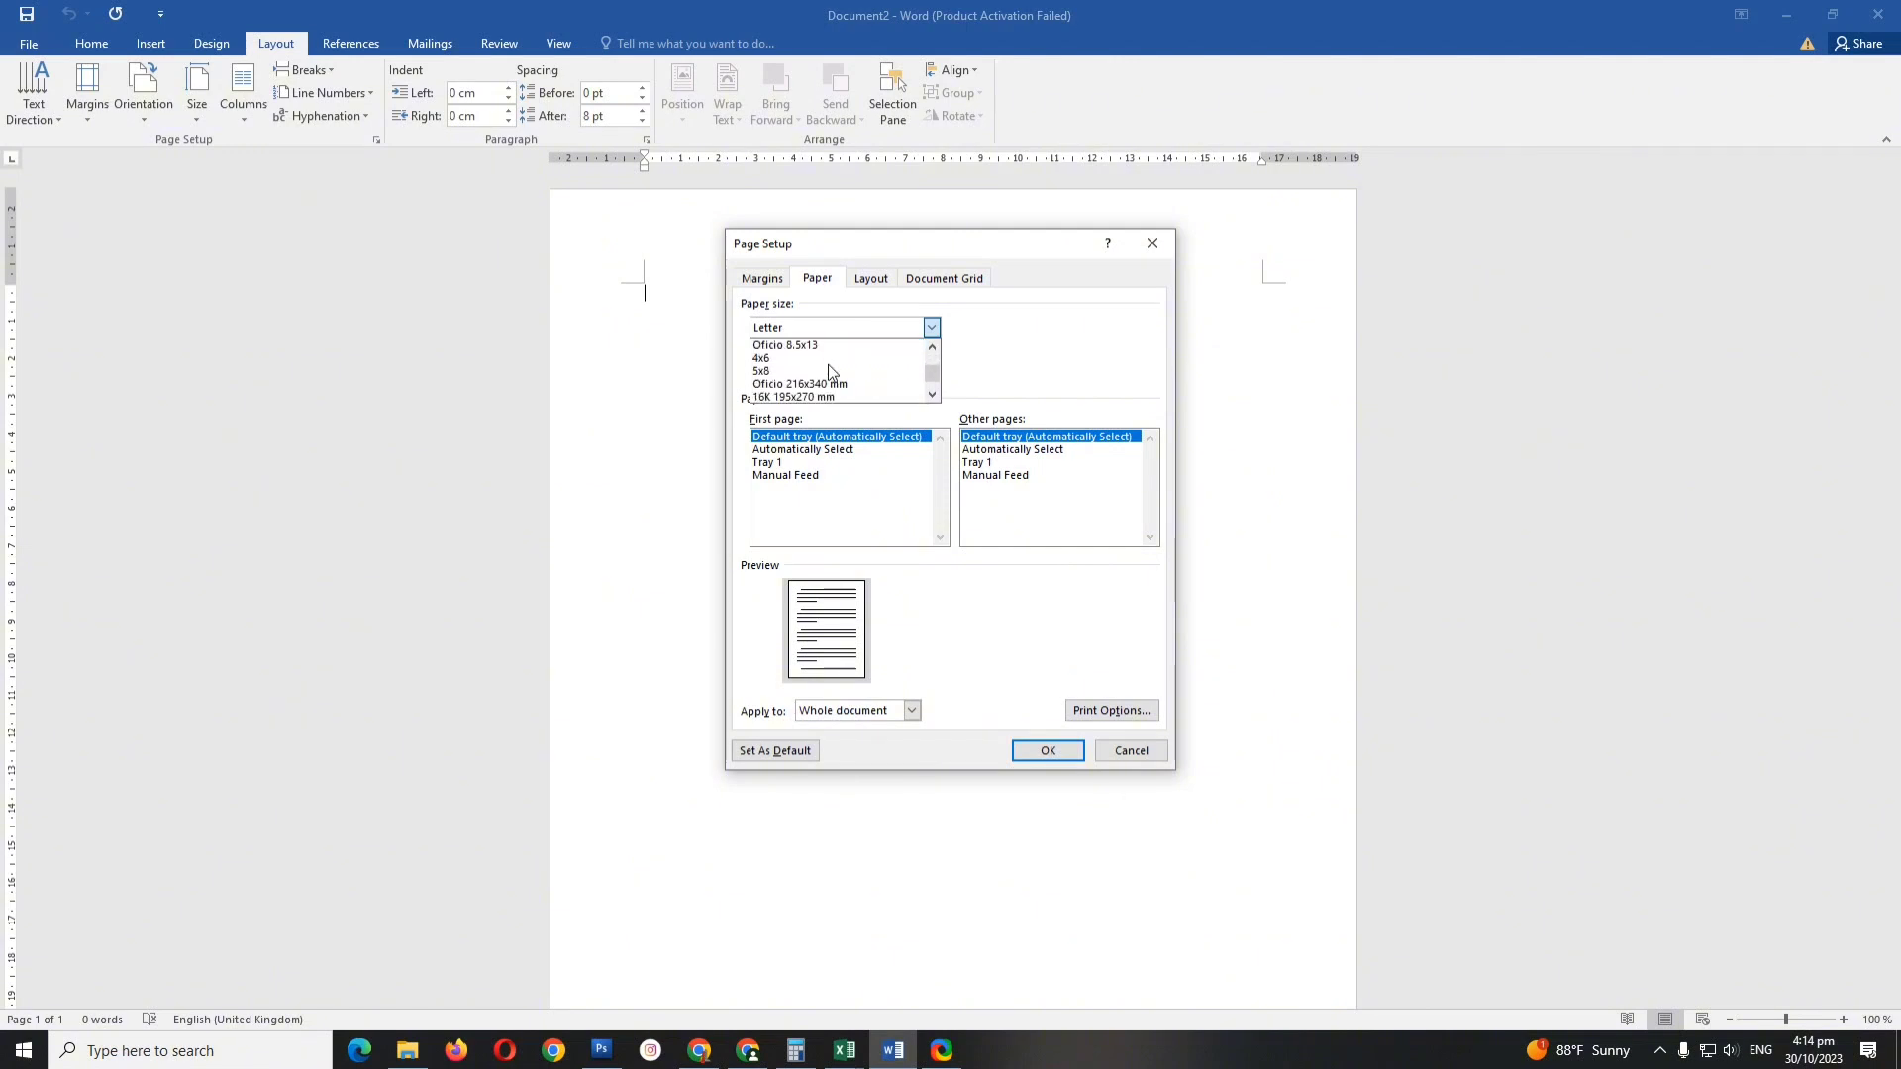
{"action": "scroll", "coordinate": [828, 364], "scroll_direction": "down", "scroll_amount": 1}
{"action": "left_click", "coordinate": [780, 373]}
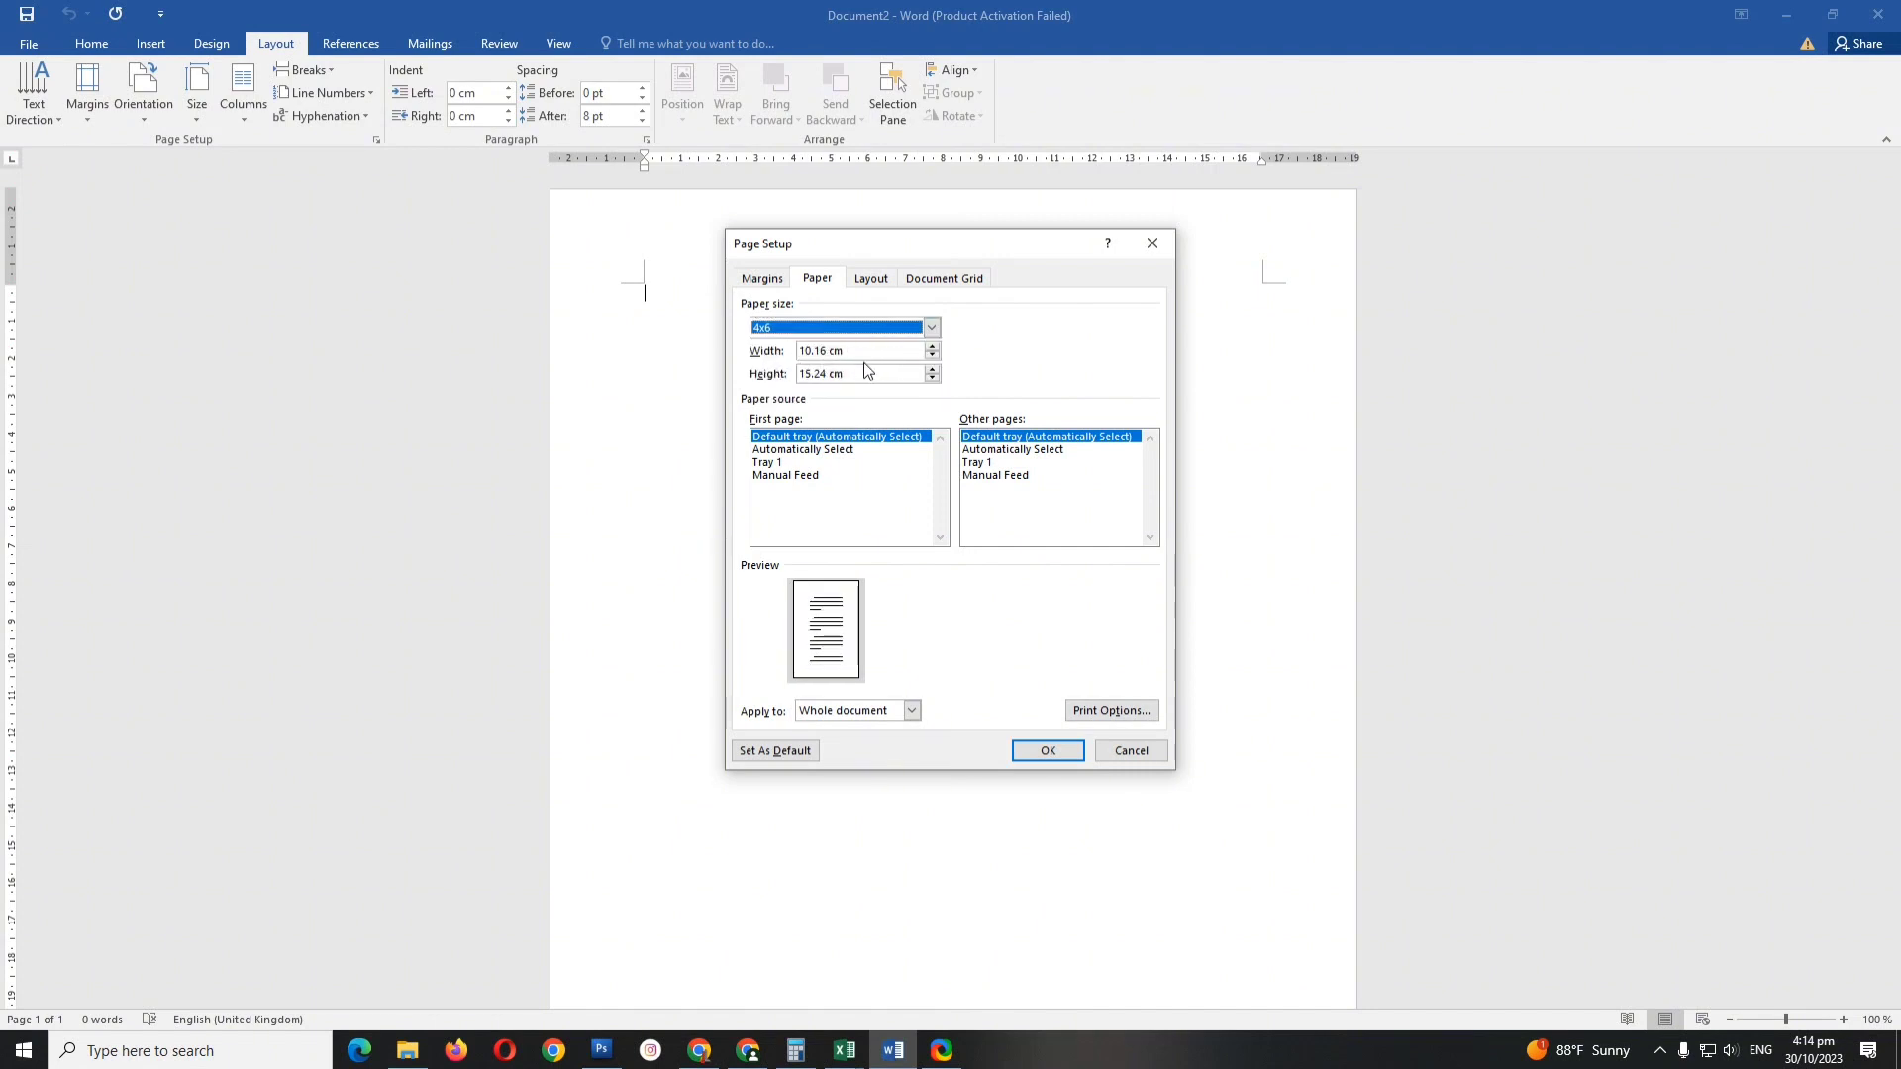
{"action": "left_click", "coordinate": [1047, 751]}
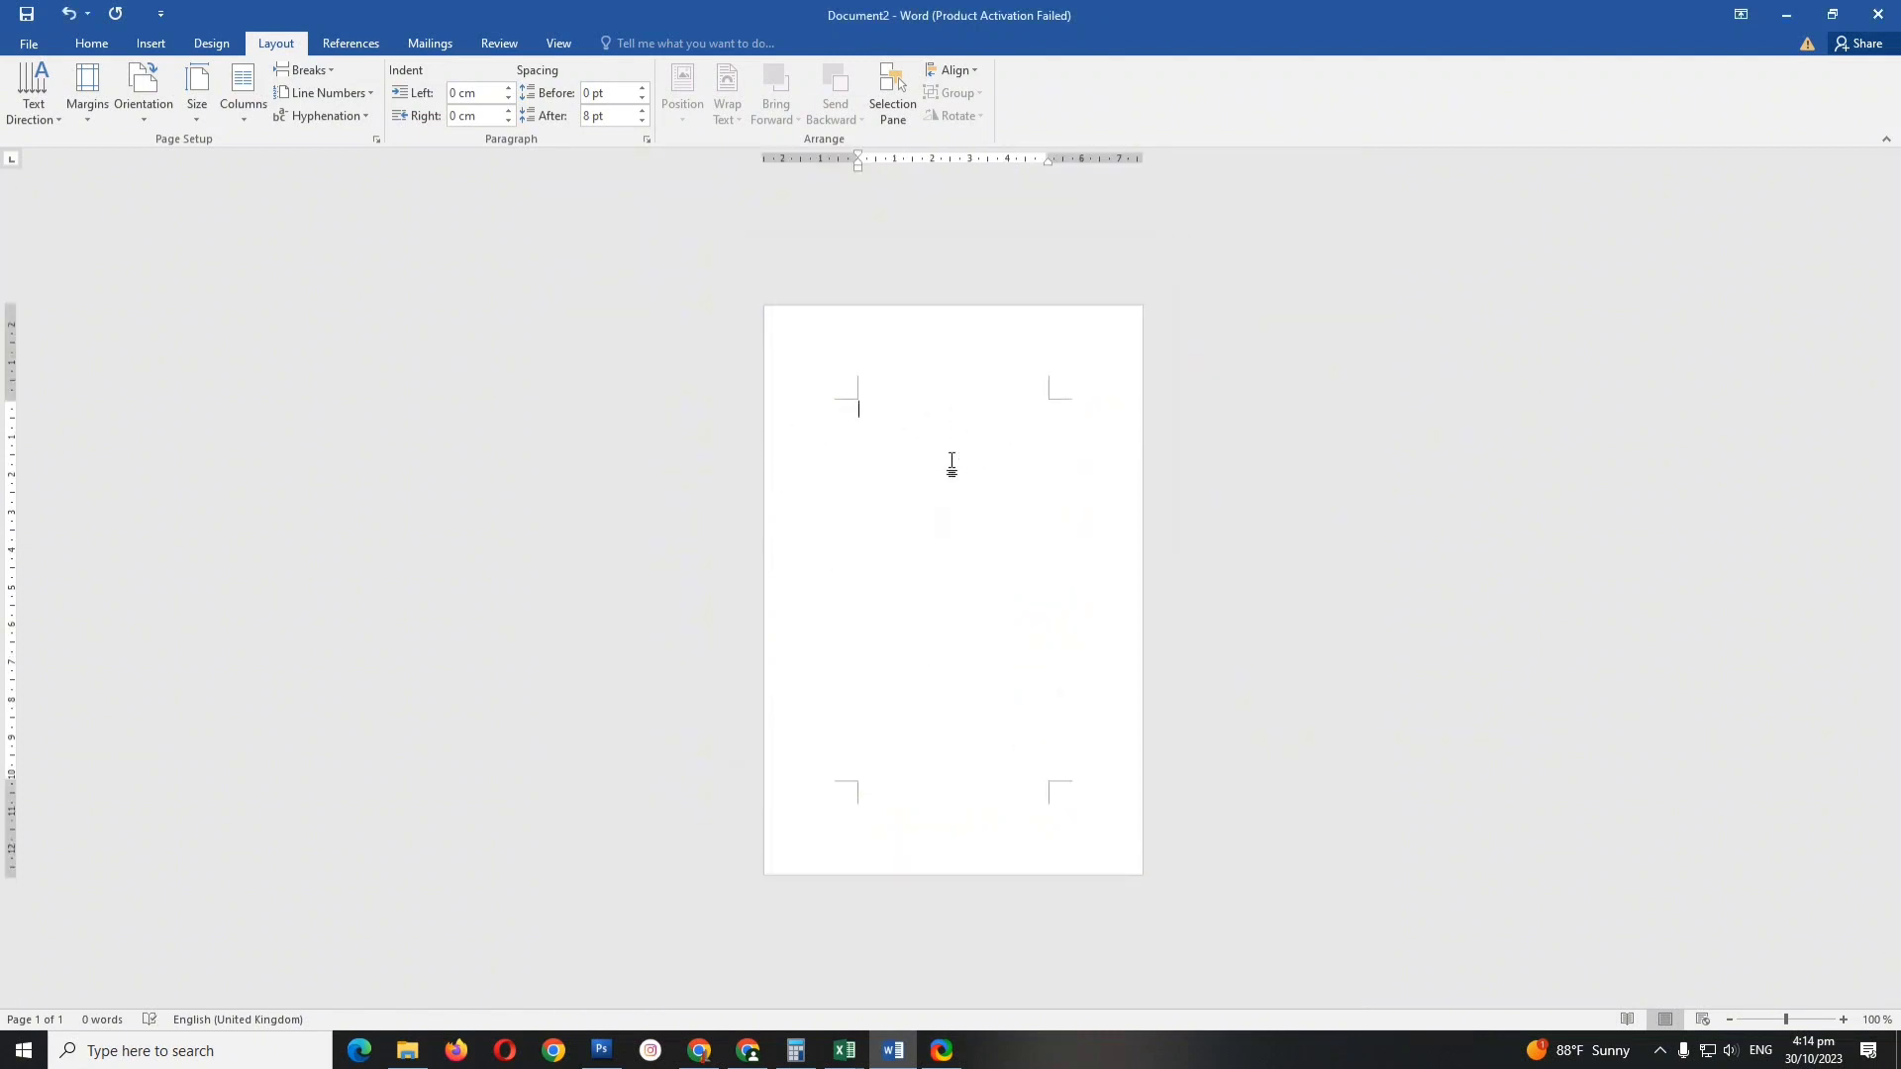
Turn the 4x6 page to landscape orientation and zoom in on it.
{"action": "left_click", "coordinate": [144, 91]}
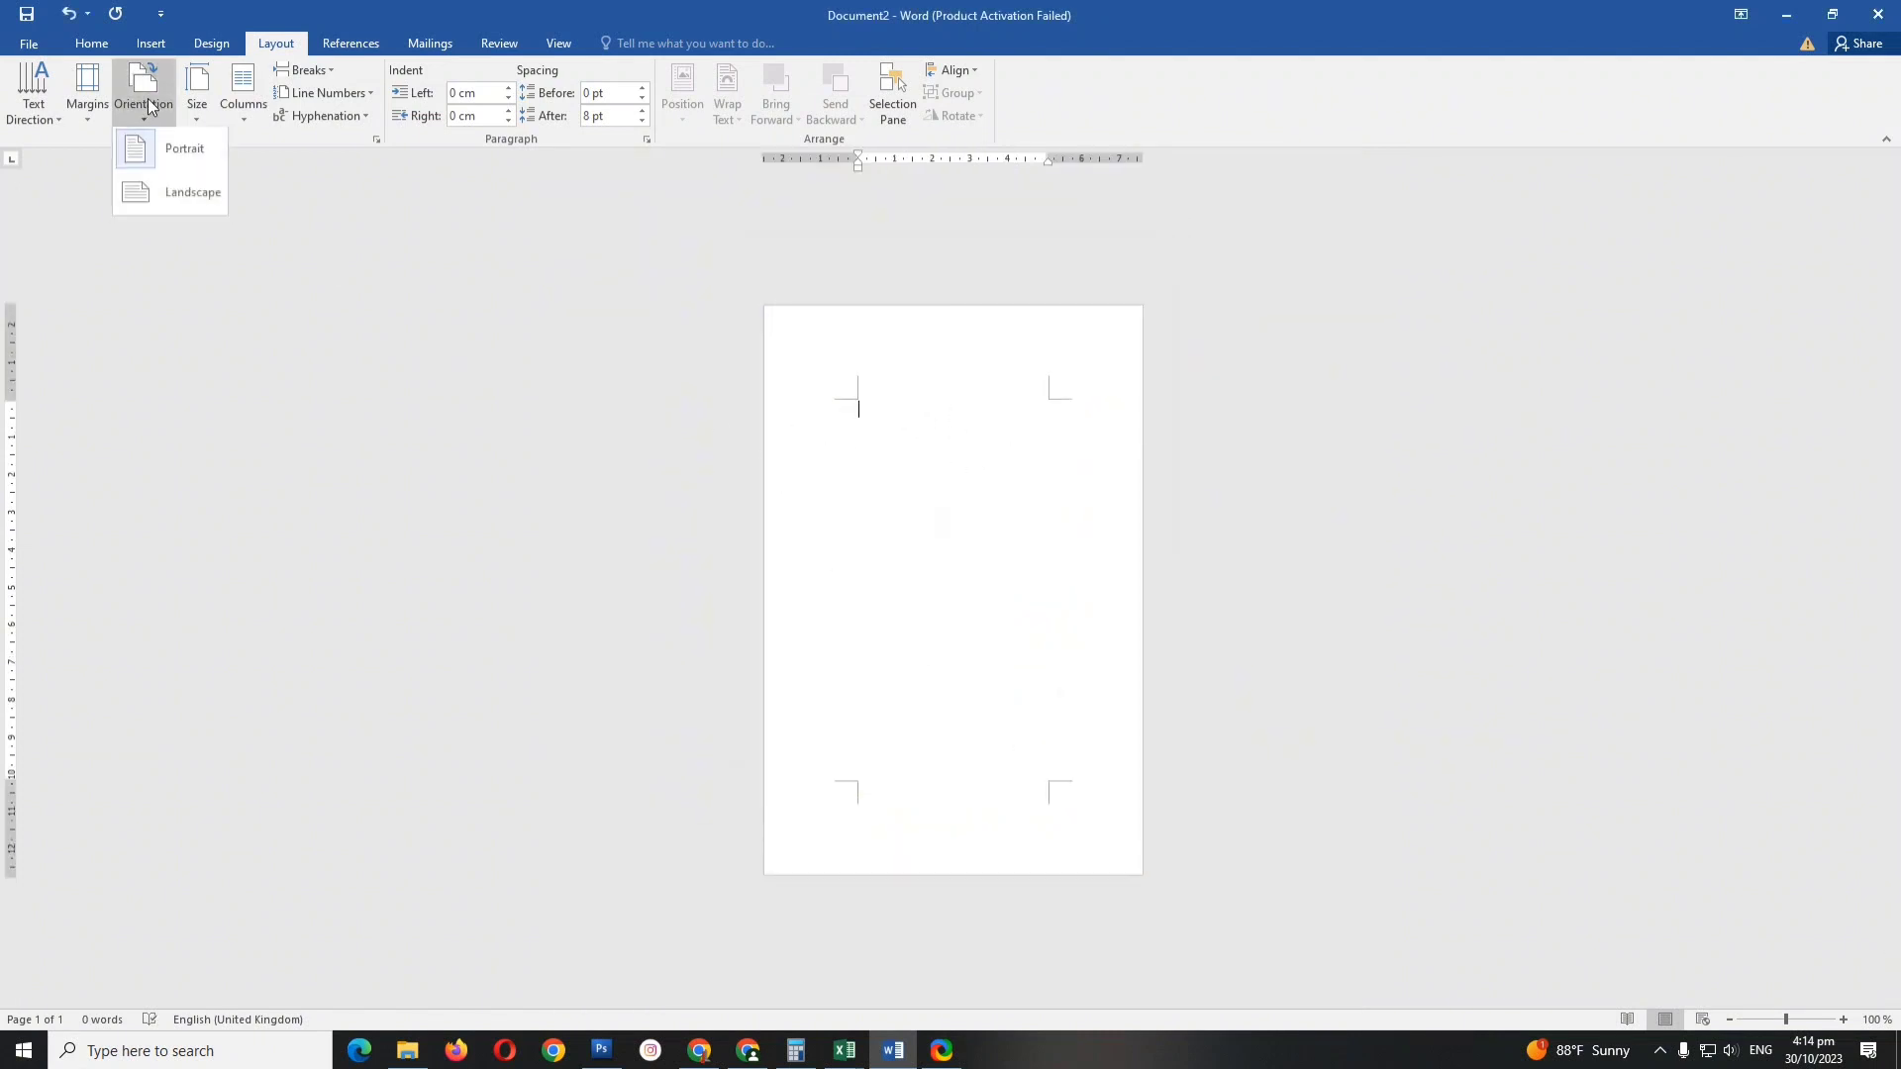
{"action": "left_click", "coordinate": [195, 201]}
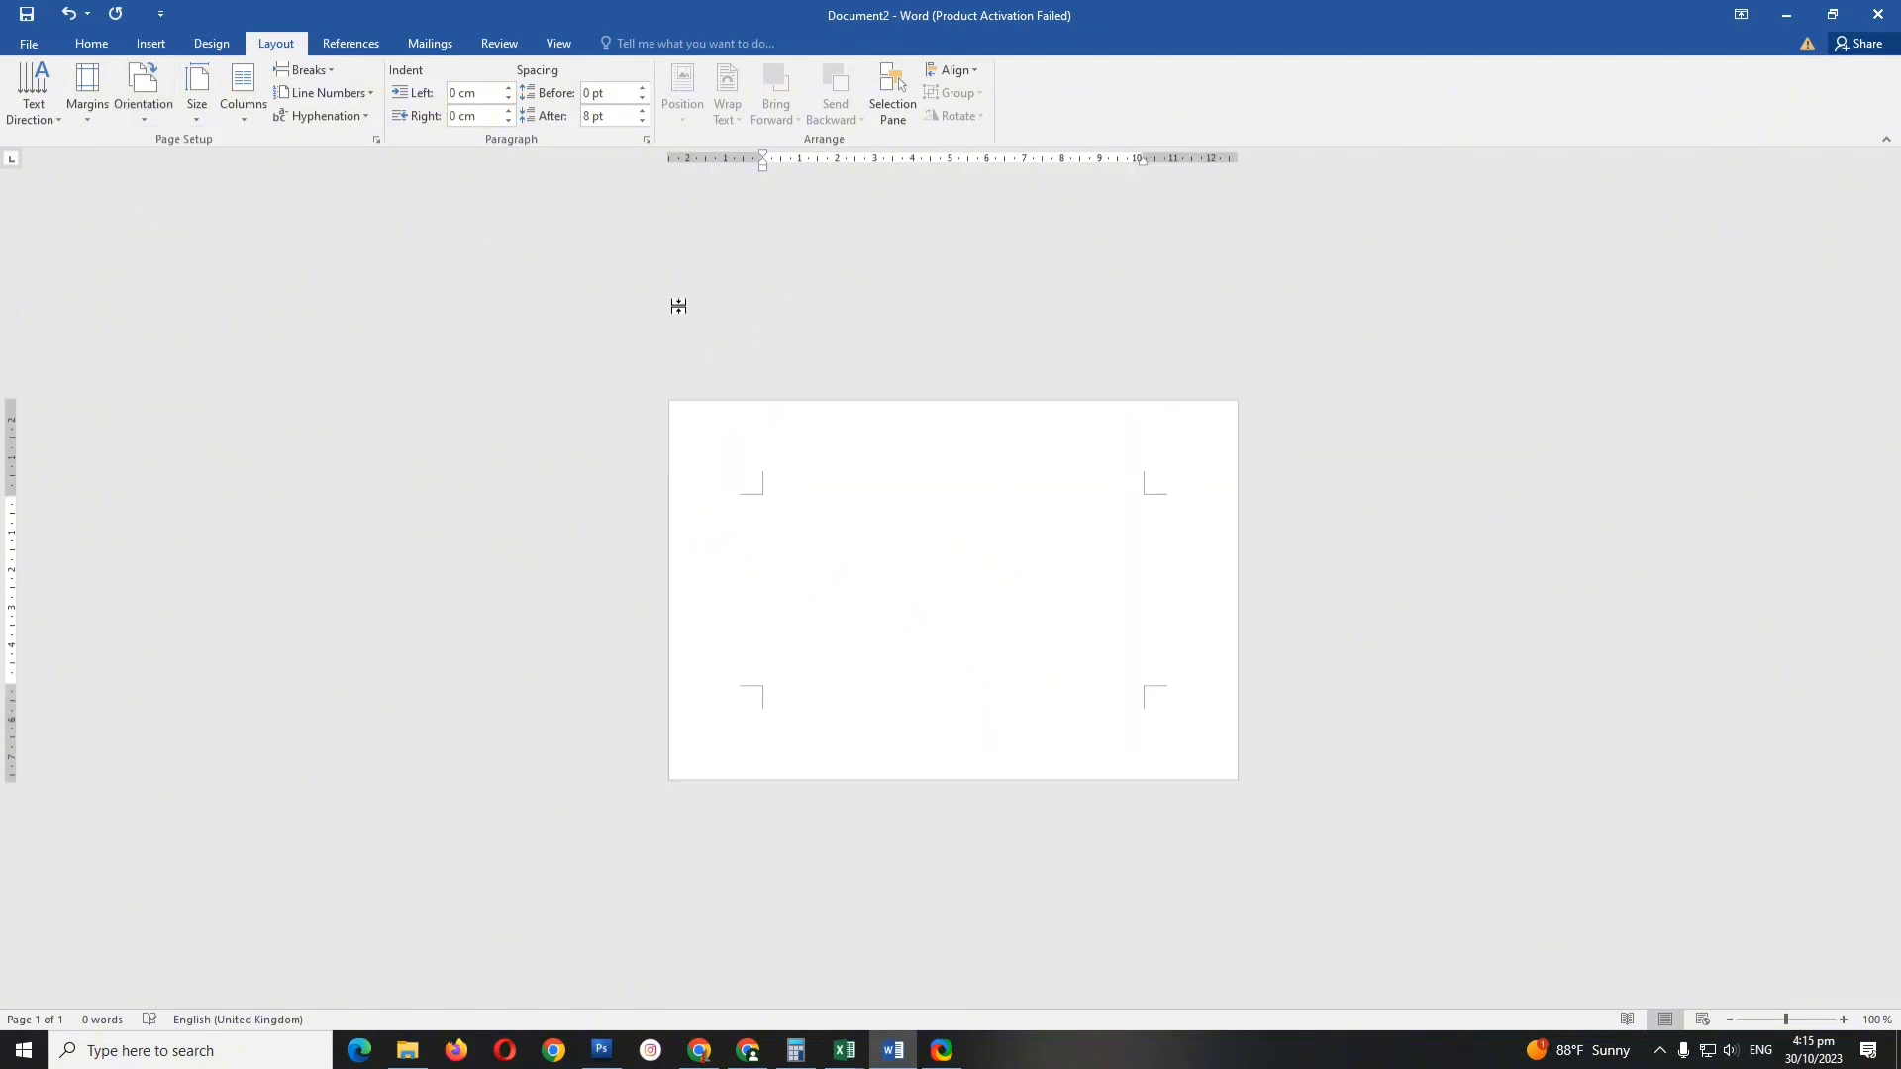
{"action": "scroll", "coordinate": [847, 459], "scroll_direction": "up", "scroll_amount": 2, "text": "ctrl"}
{"action": "scroll", "coordinate": [841, 446], "scroll_direction": "up", "scroll_amount": 3, "text": "ctrl"}
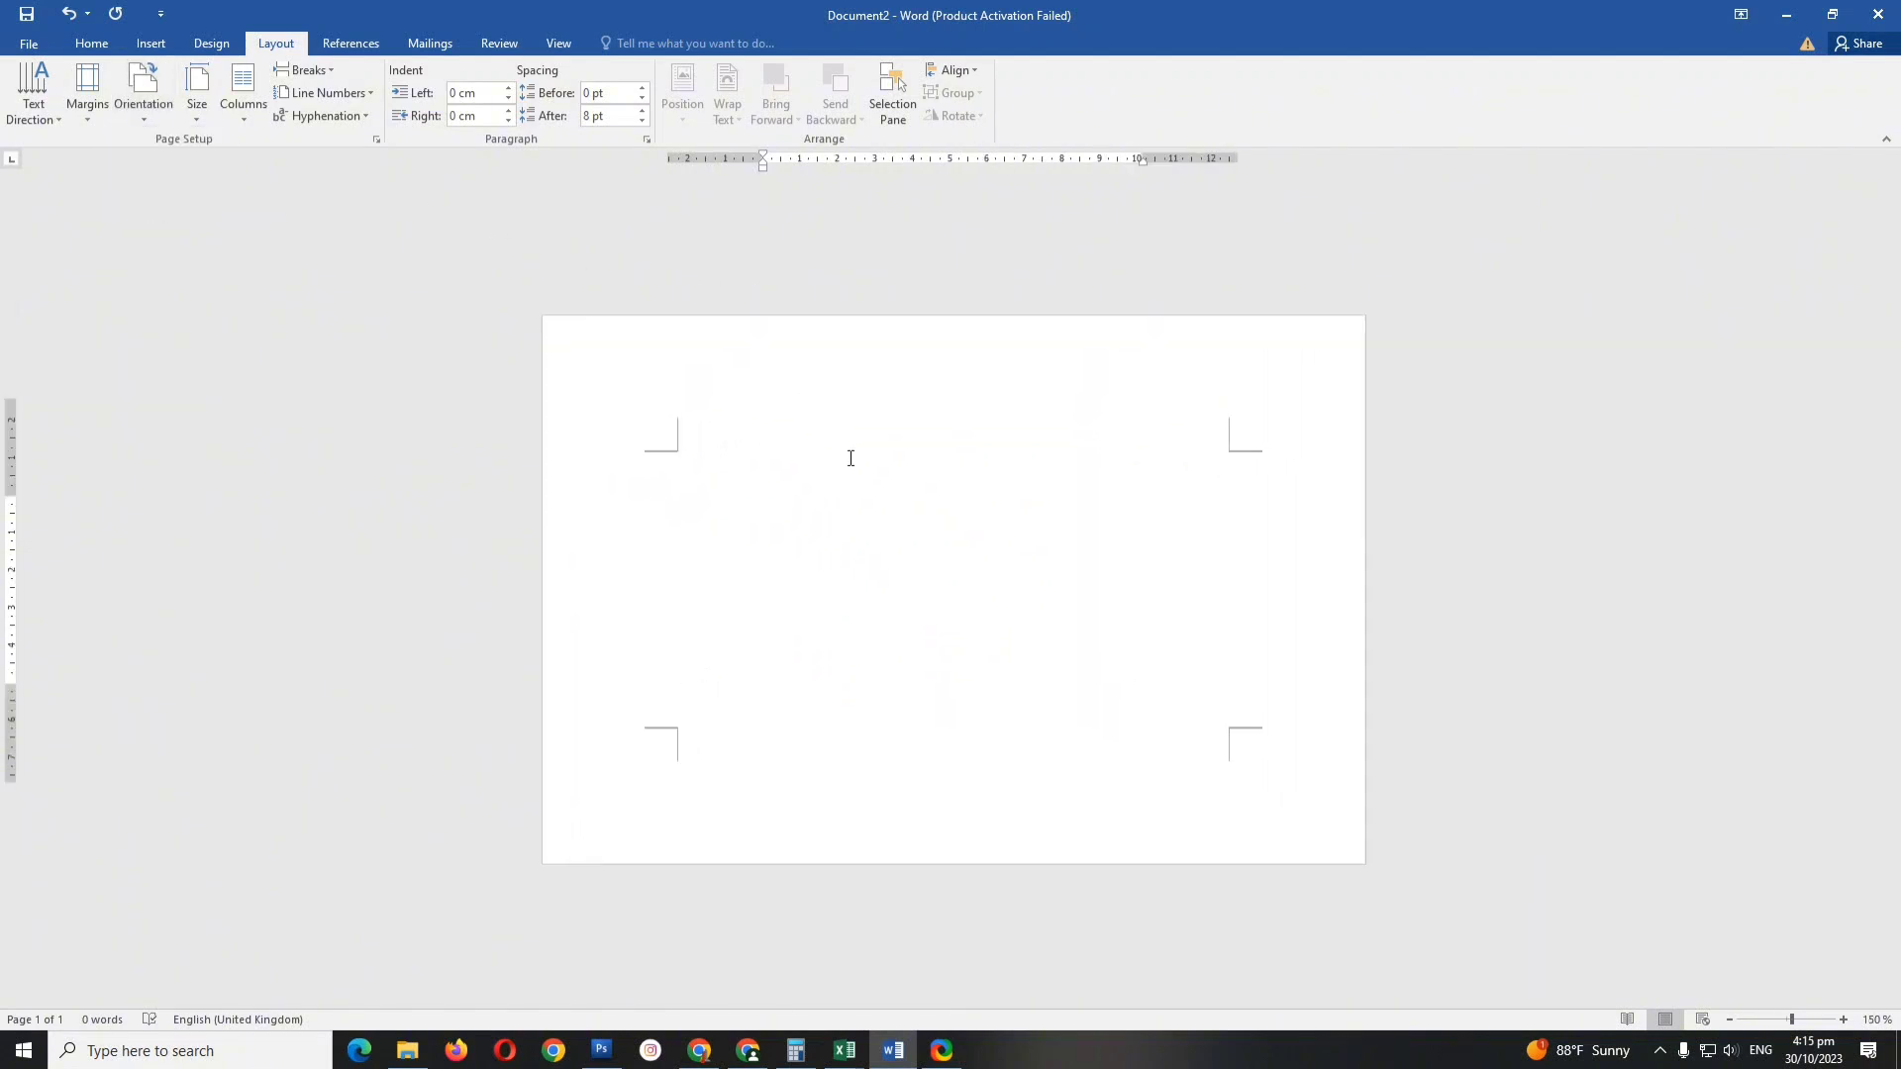
{"action": "scroll", "coordinate": [836, 436], "scroll_direction": "up", "scroll_amount": 2, "text": "ctrl"}
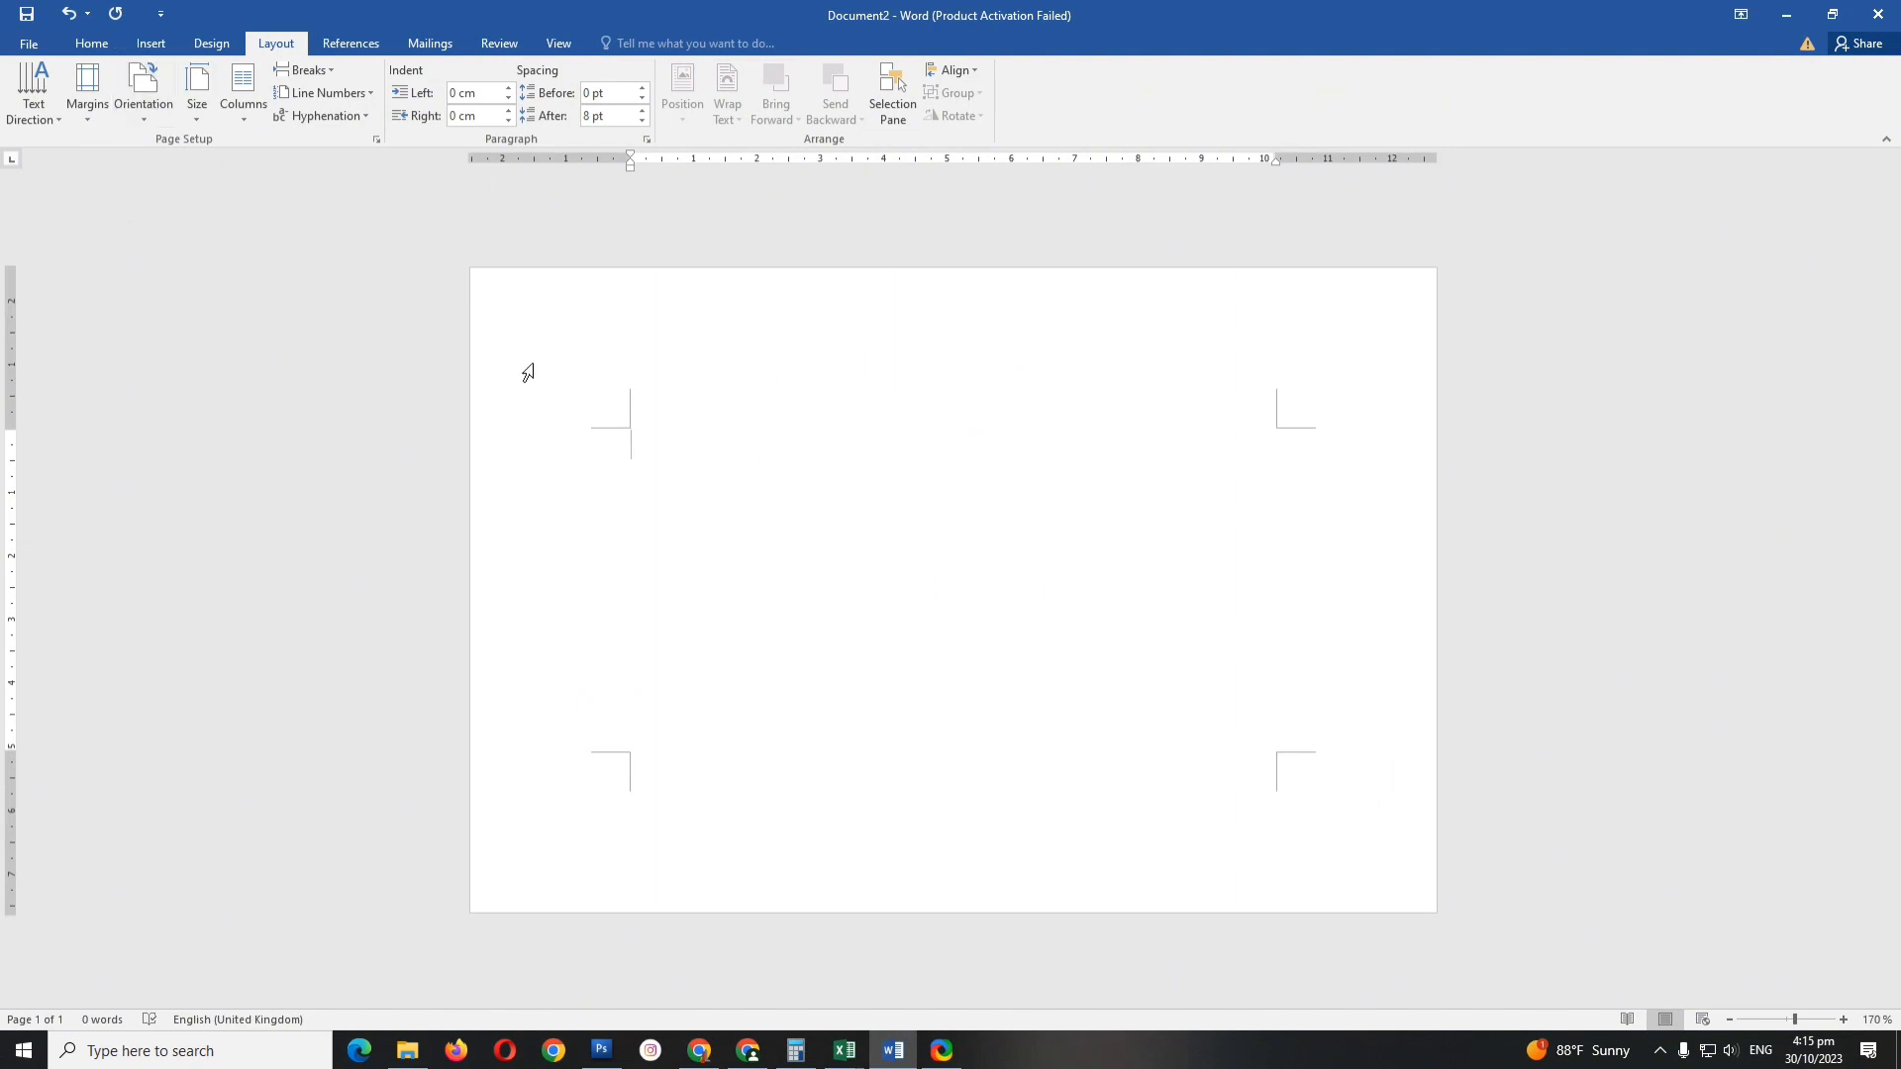
{"action": "left_click", "coordinate": [151, 43]}
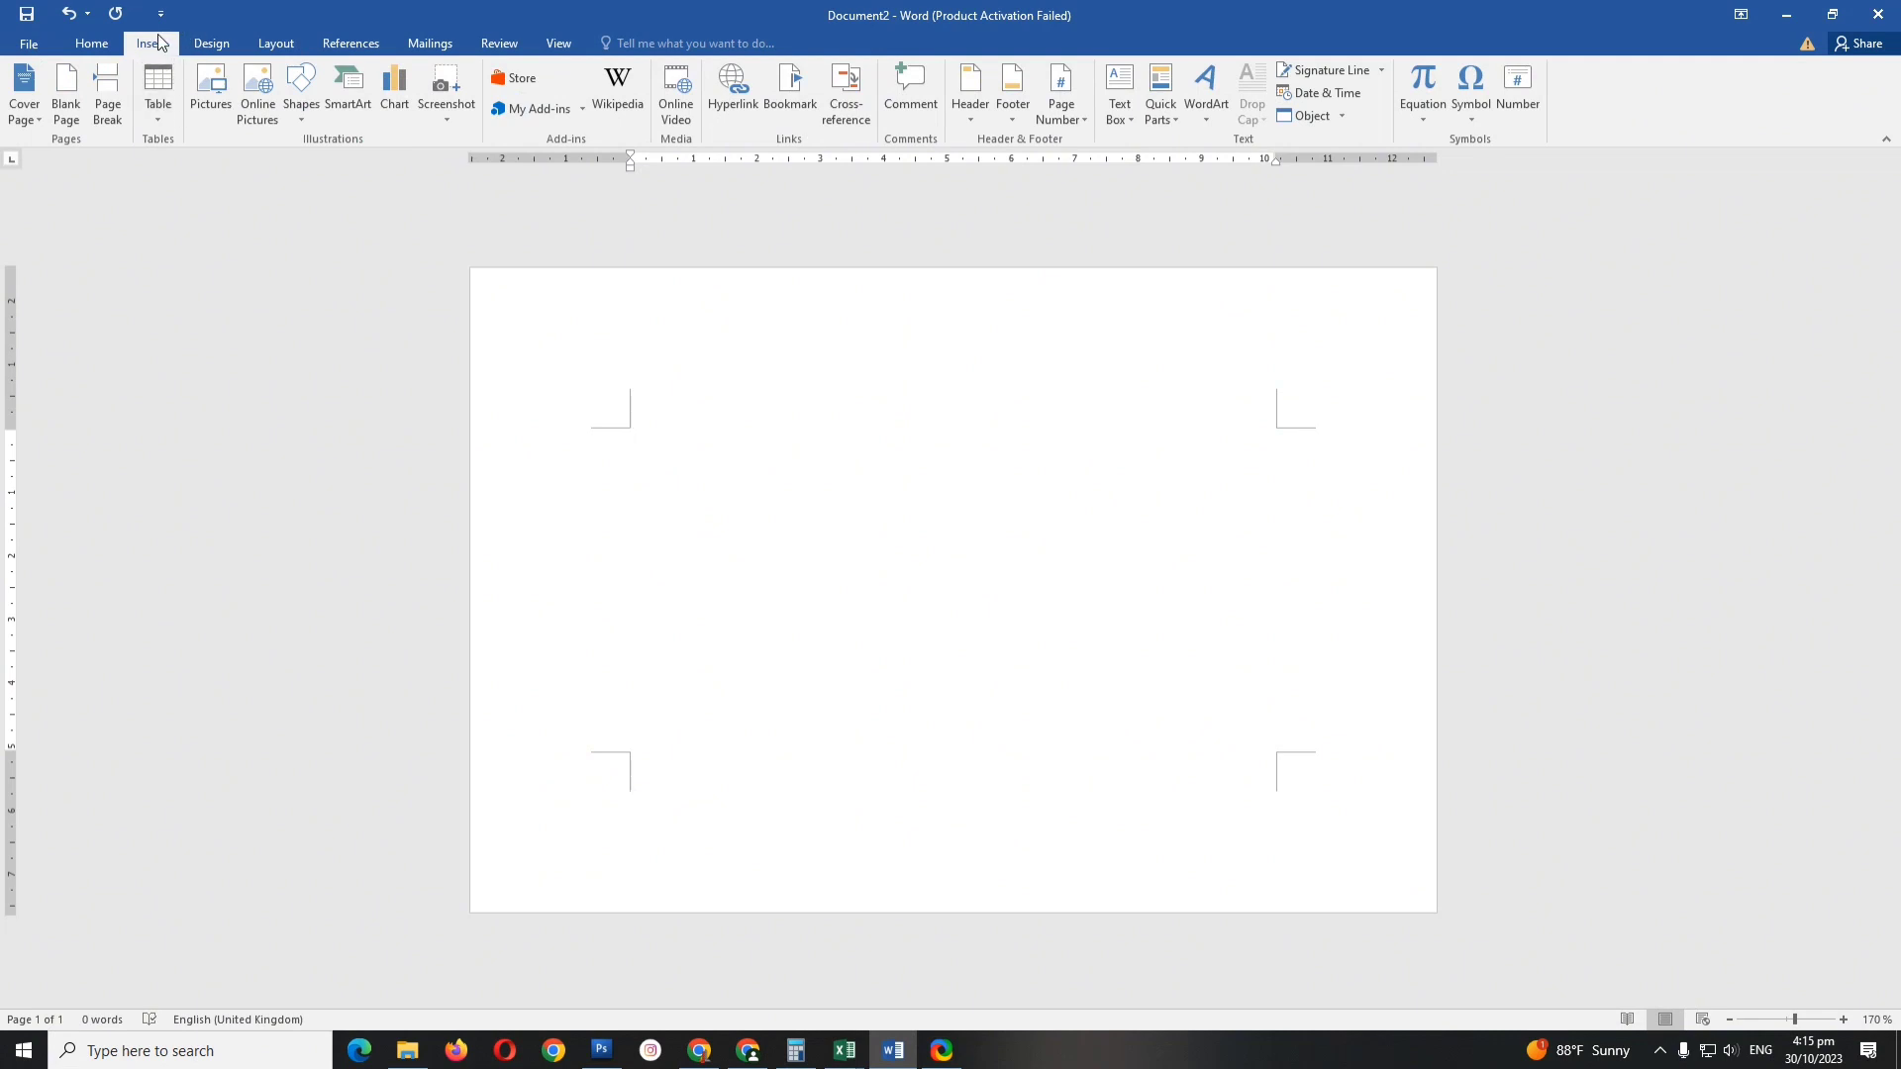
Insert the blue-shirt passport photo from the blue folder, placed at 5.08 × 3.35 cm.
{"action": "left_click", "coordinate": [208, 99]}
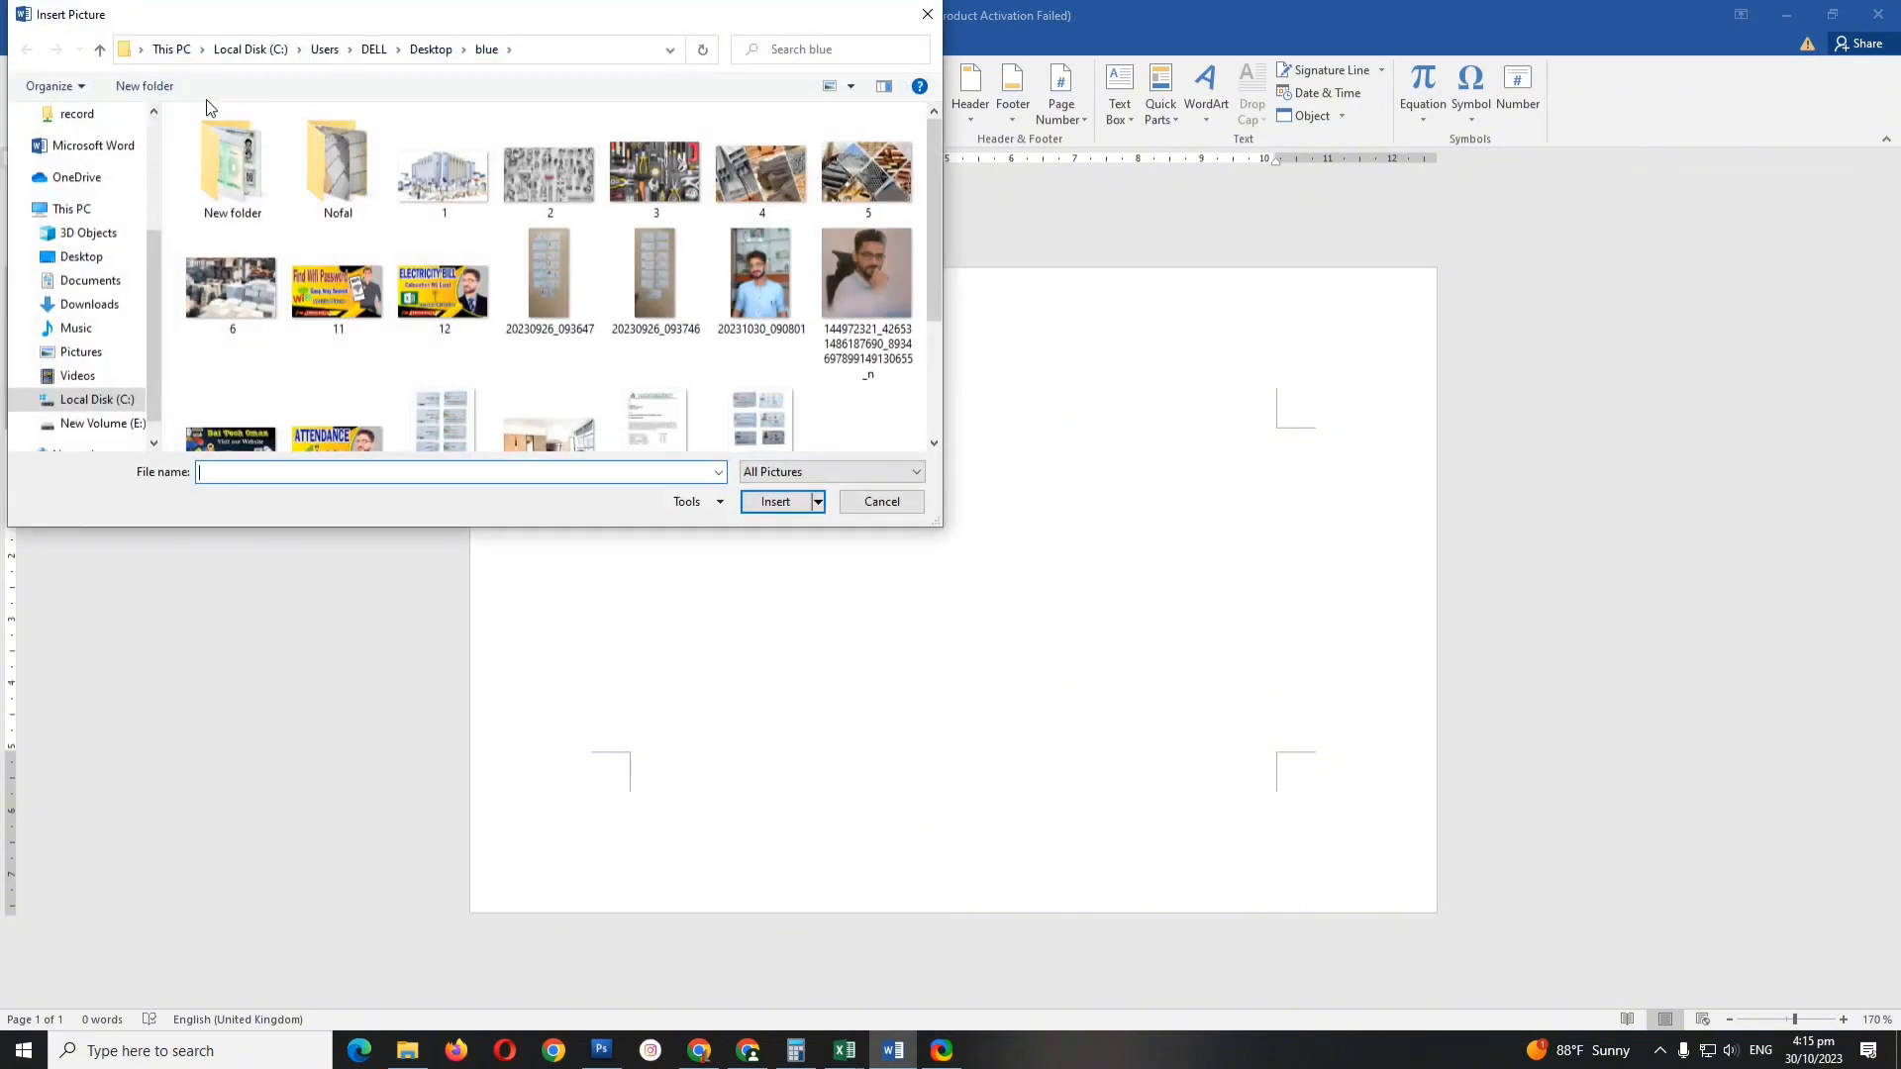
{"action": "double_click", "coordinate": [763, 286]}
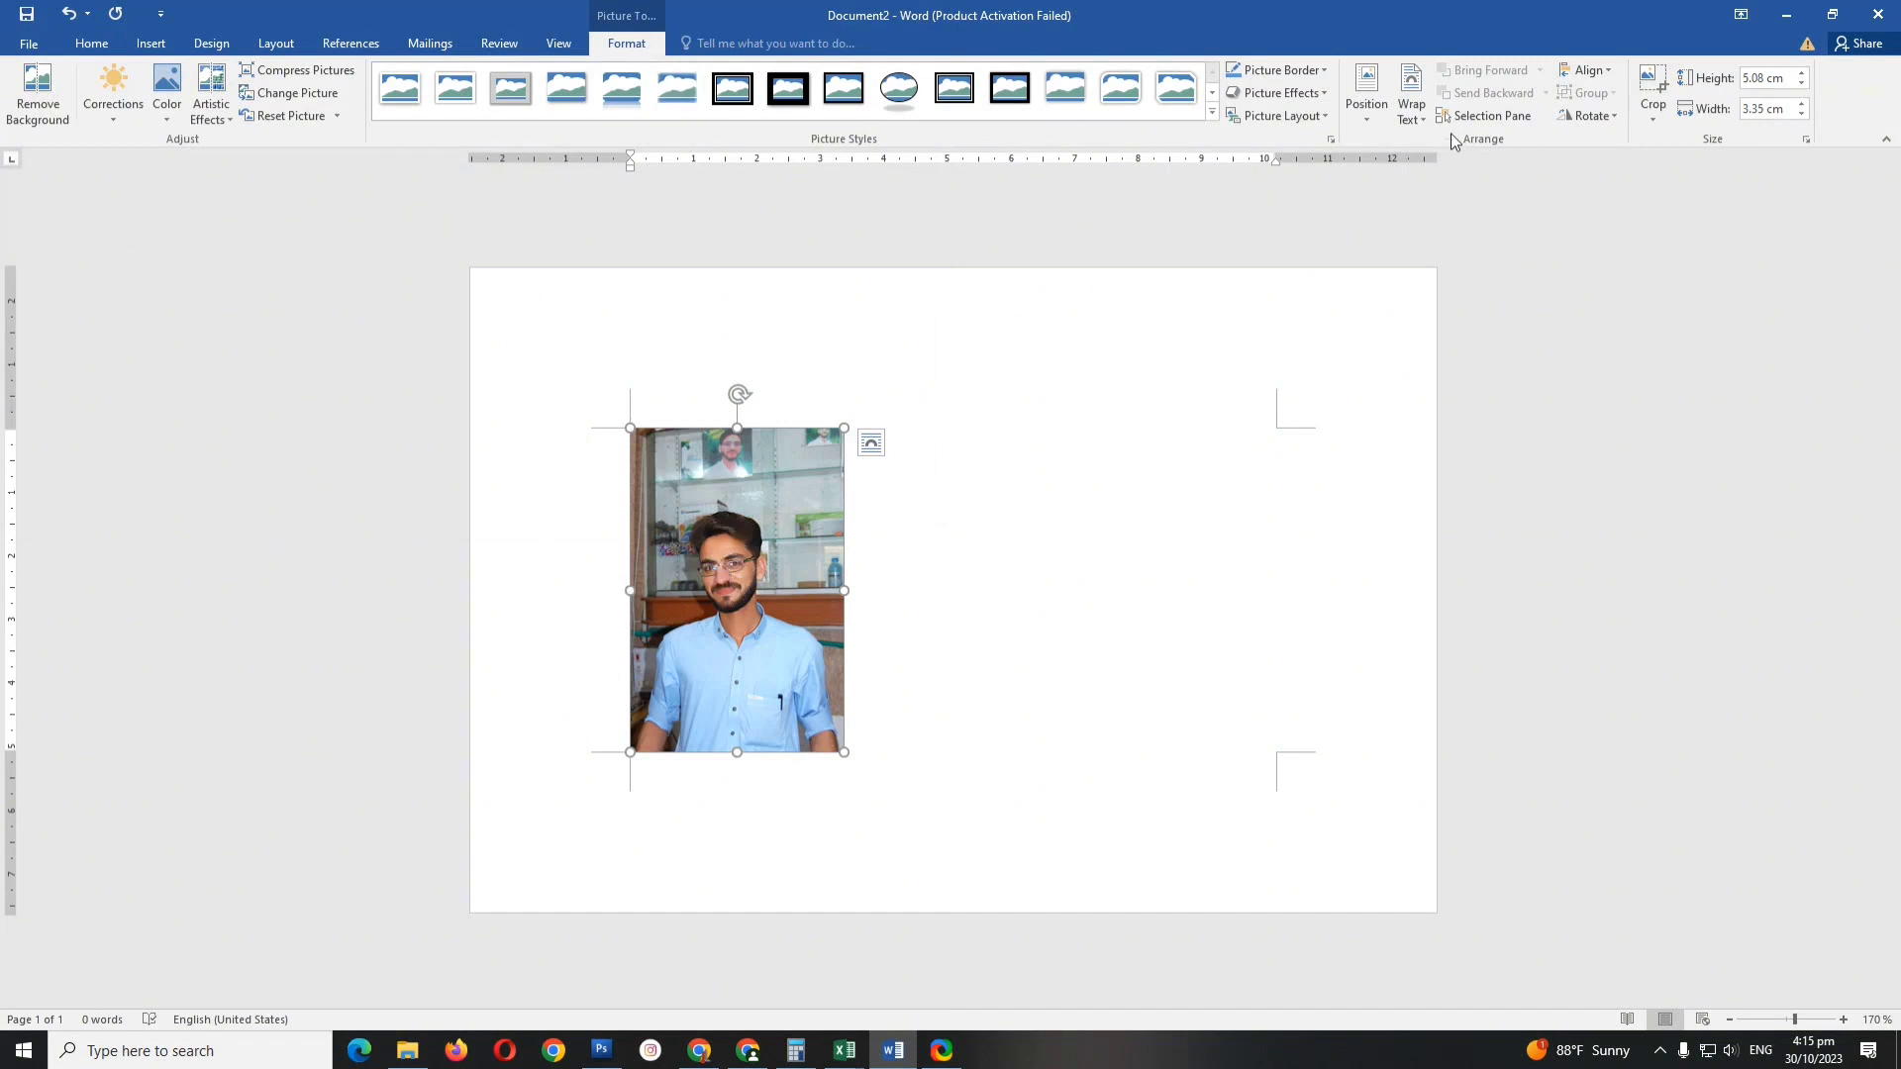
Crop the photo's top-right and bottom-left to the head and shoulders, about 2.91 × 2.49 cm.
{"action": "left_click", "coordinate": [1648, 109]}
{"action": "left_click", "coordinate": [1651, 86]}
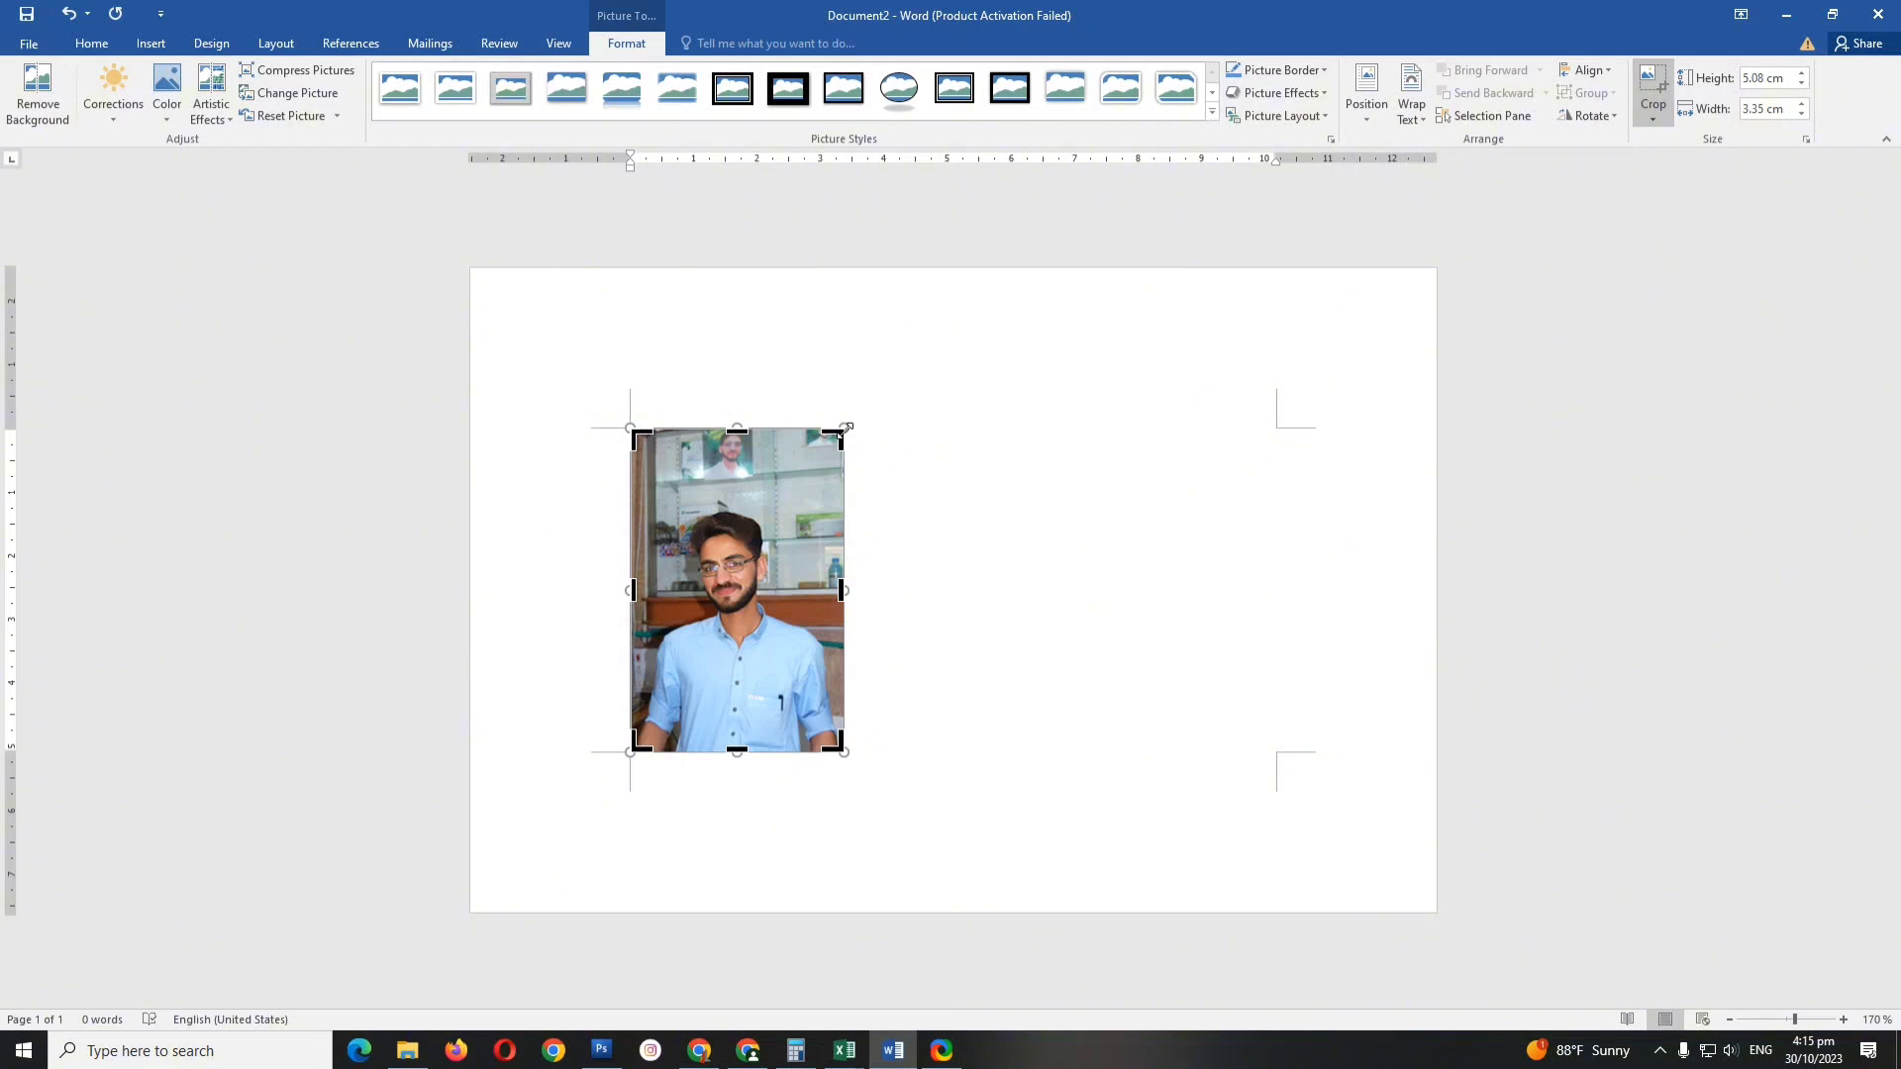
{"action": "left_click_drag", "start_coordinate": [844, 427], "coordinate": [816, 498]}
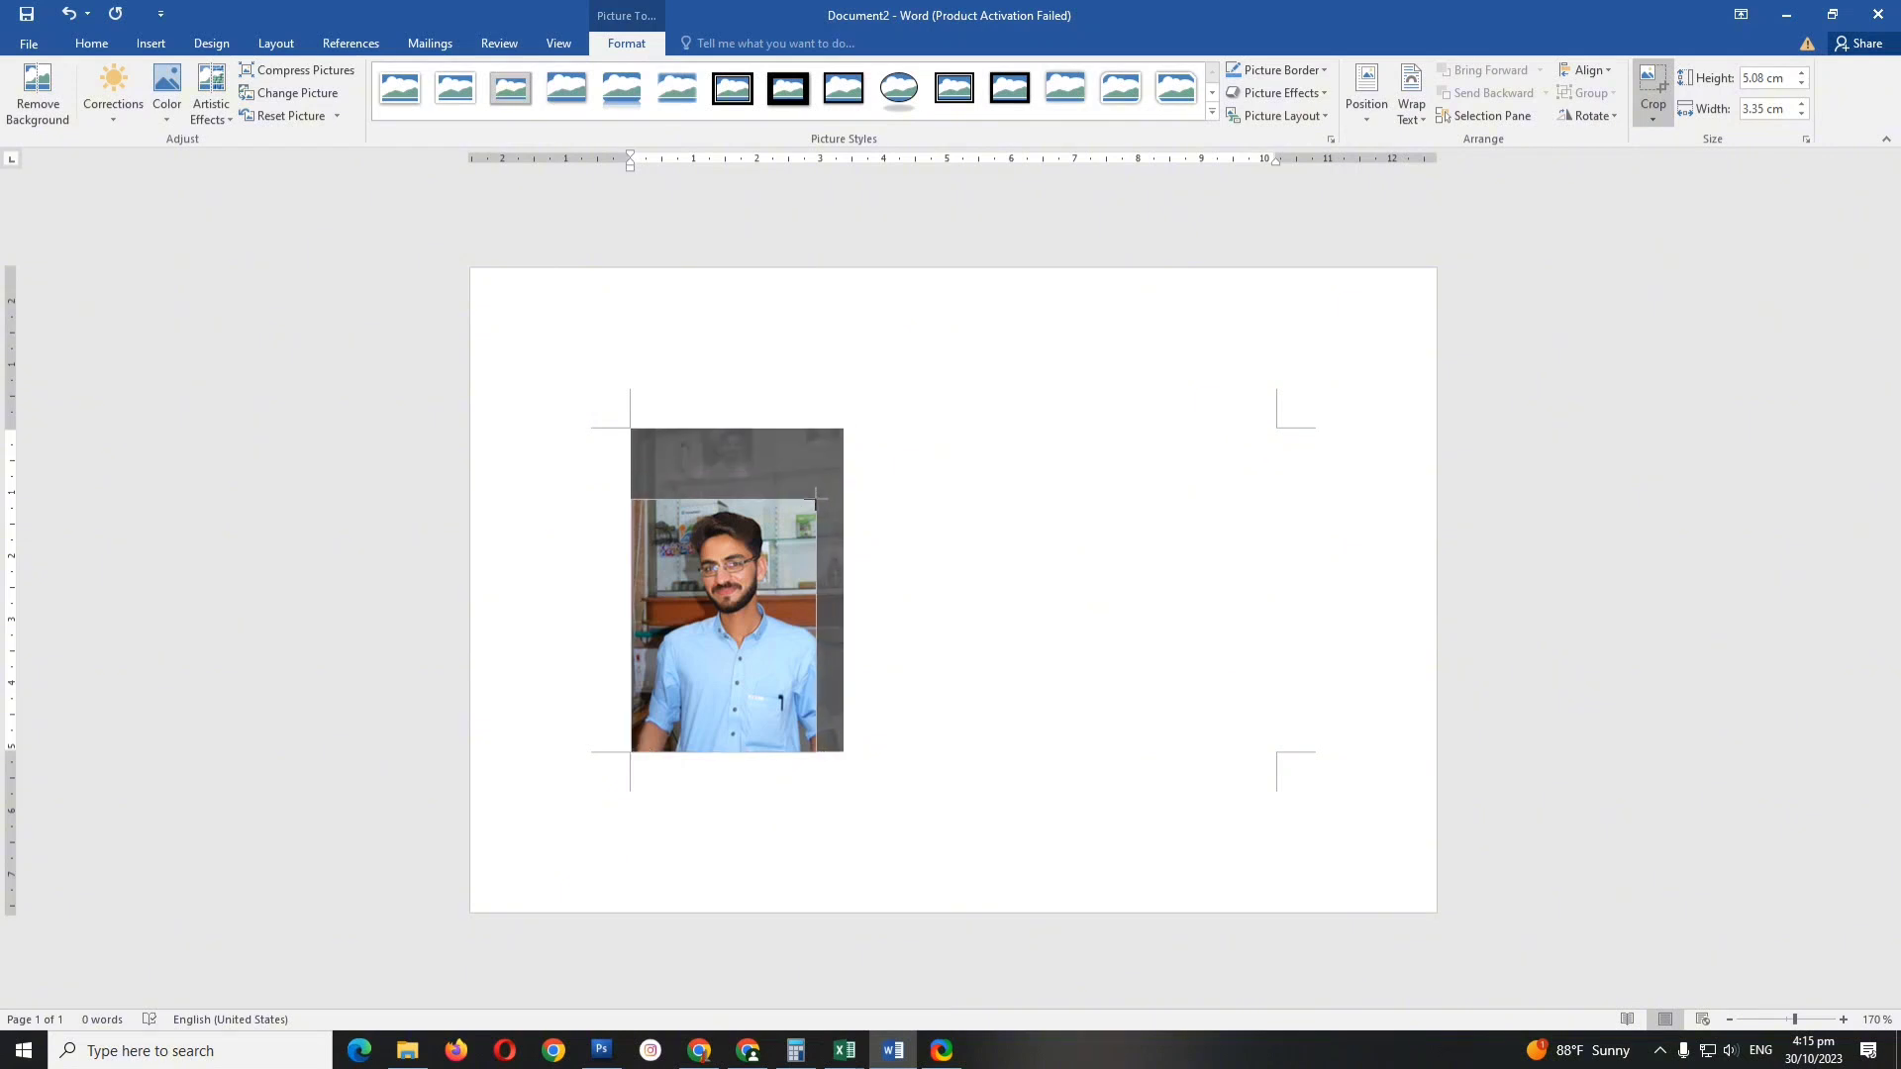
{"action": "left_click_drag", "start_coordinate": [816, 498], "coordinate": [815, 498]}
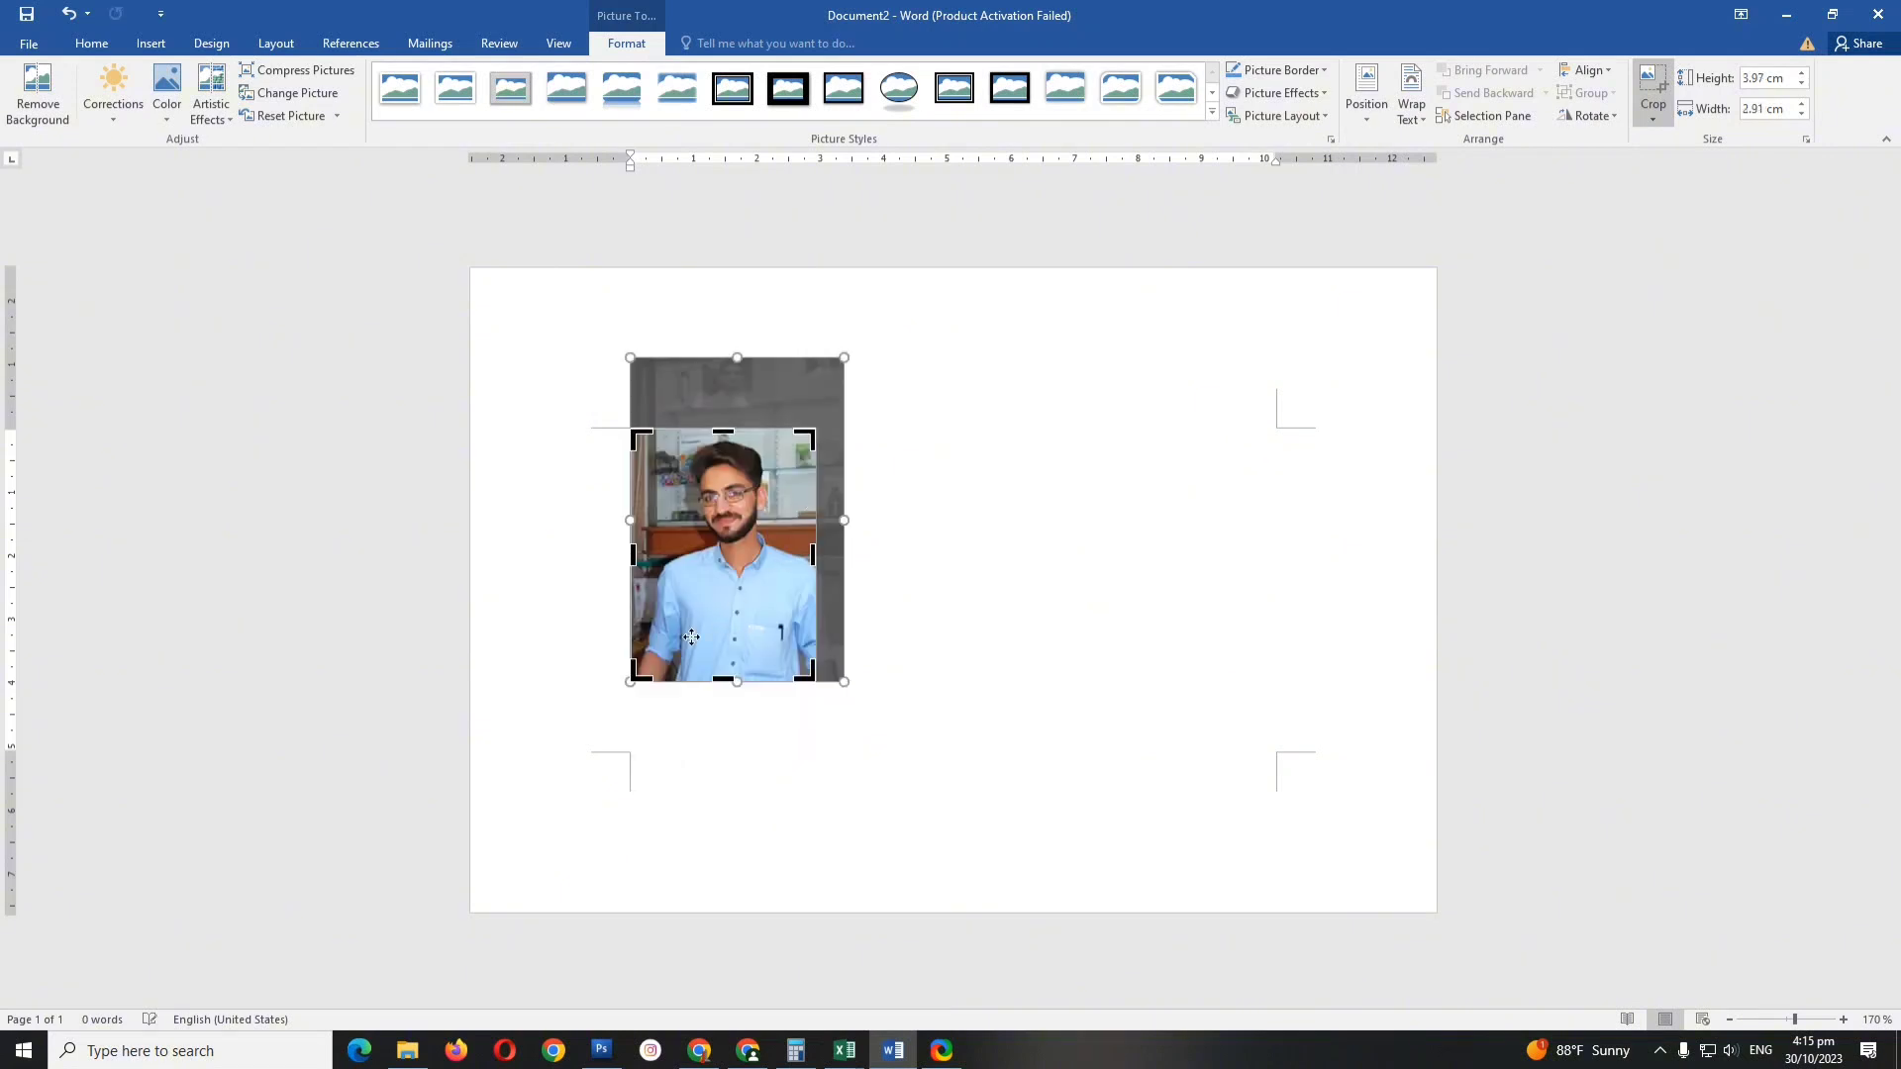
{"action": "left_click_drag", "start_coordinate": [635, 678], "coordinate": [657, 615]}
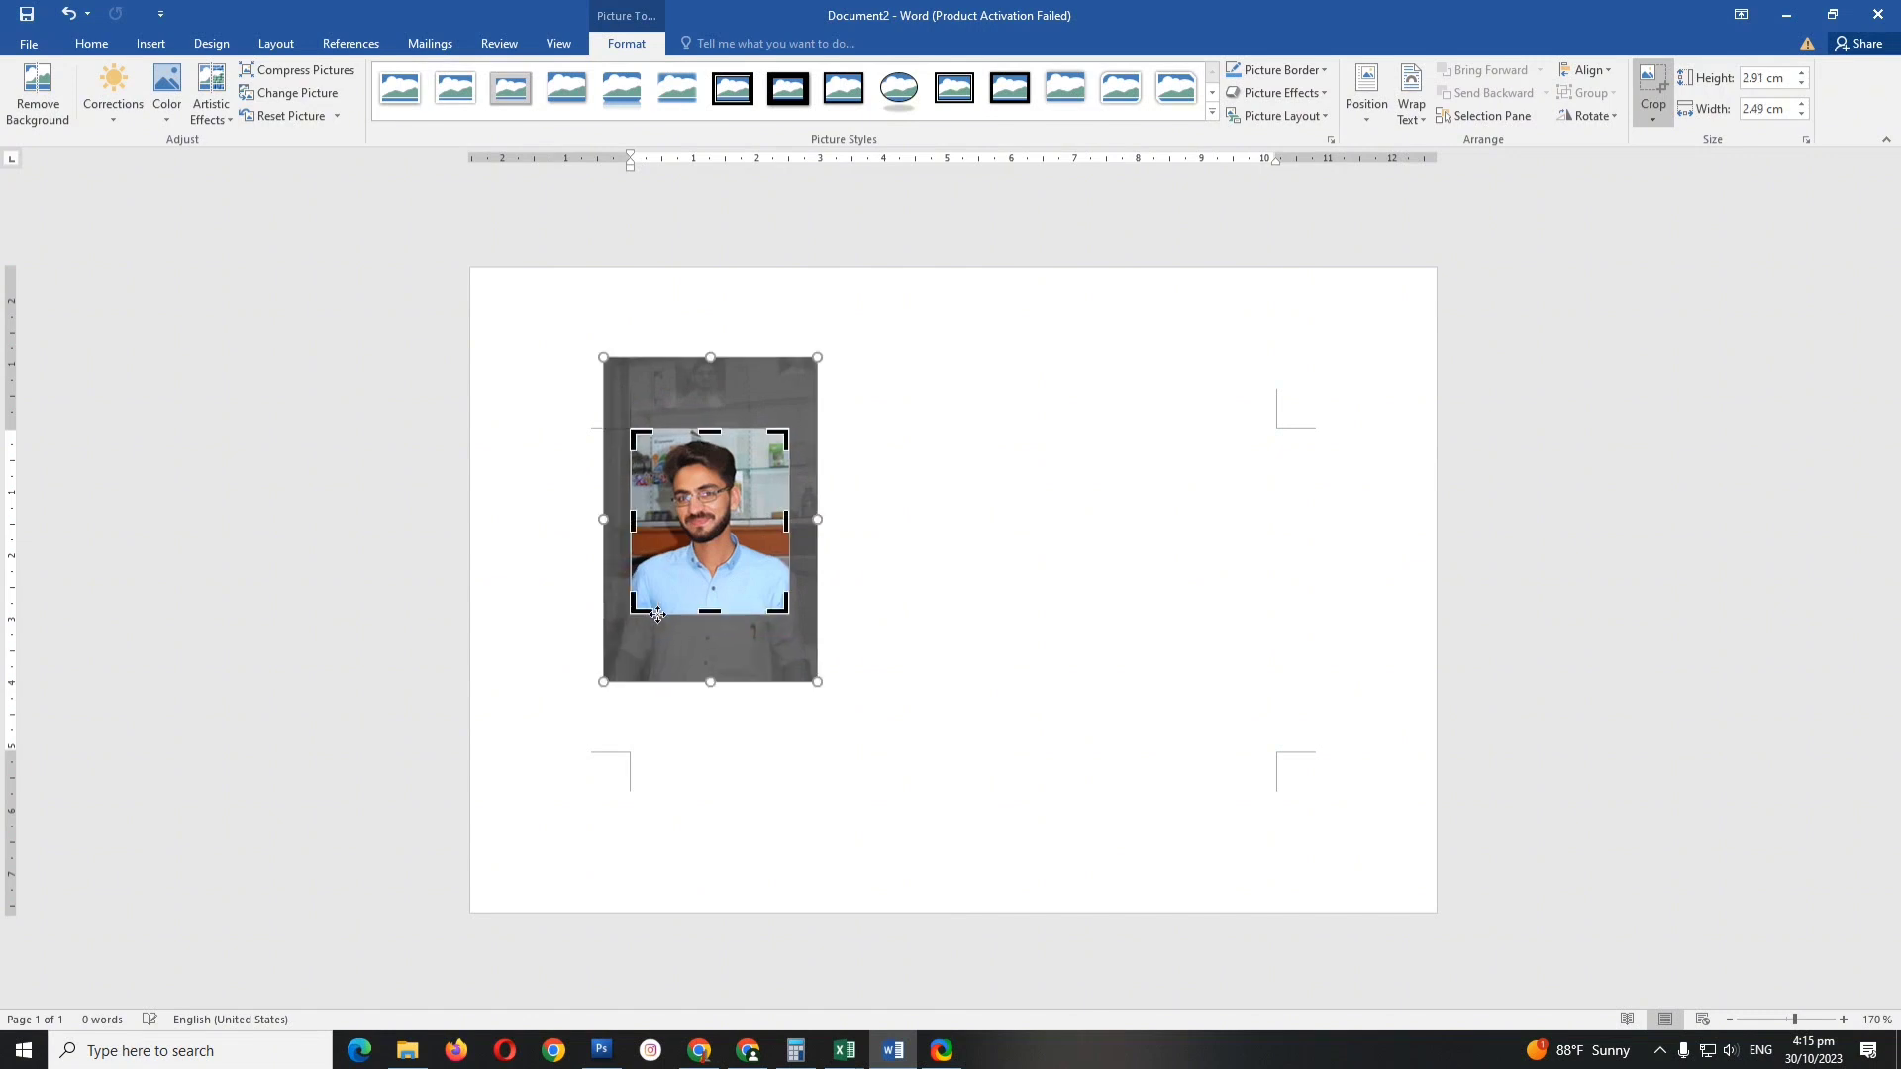
{"action": "key", "text": "Escape"}
{"action": "left_click", "coordinate": [526, 466]}
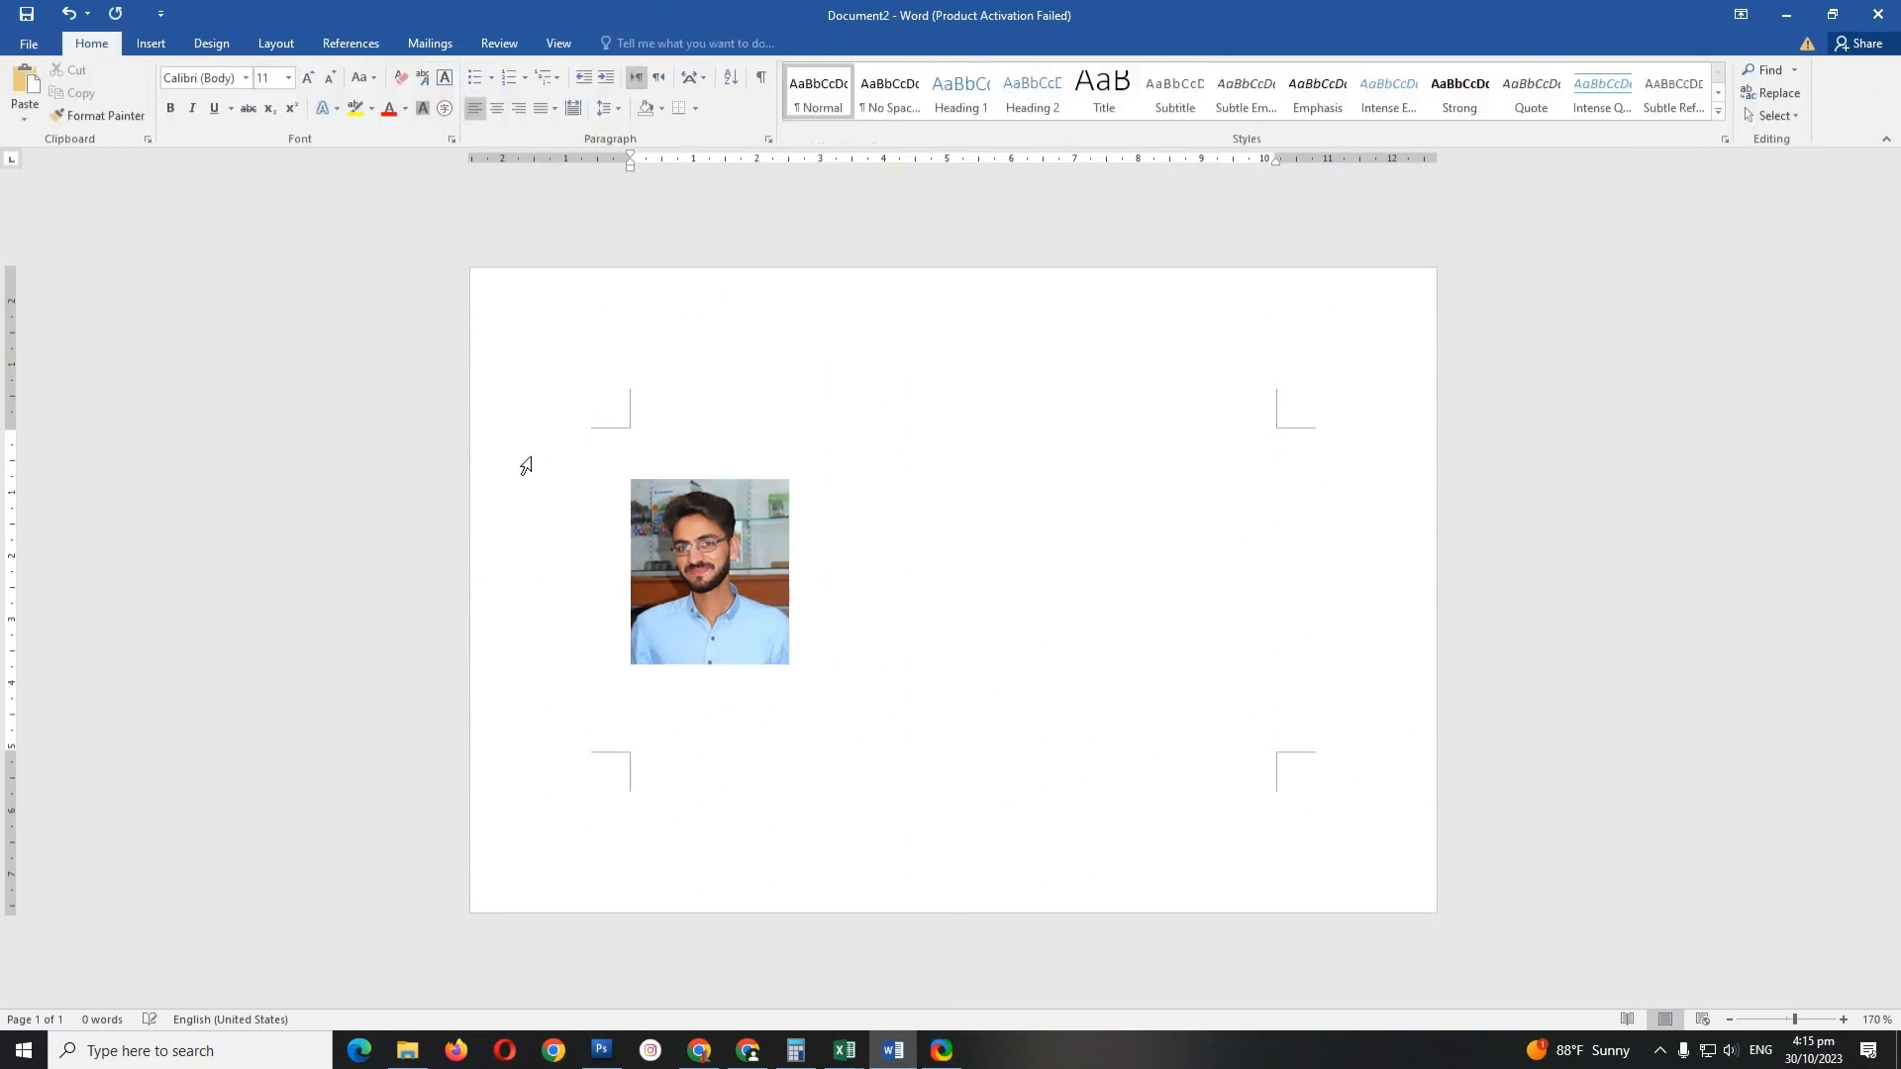
Move the cropped photo into the top-left margin corner, leaving its size at 2.91 × 2.49 cm.
{"action": "left_click", "coordinate": [673, 544]}
{"action": "left_click_drag", "start_coordinate": [673, 544], "coordinate": [653, 495]}
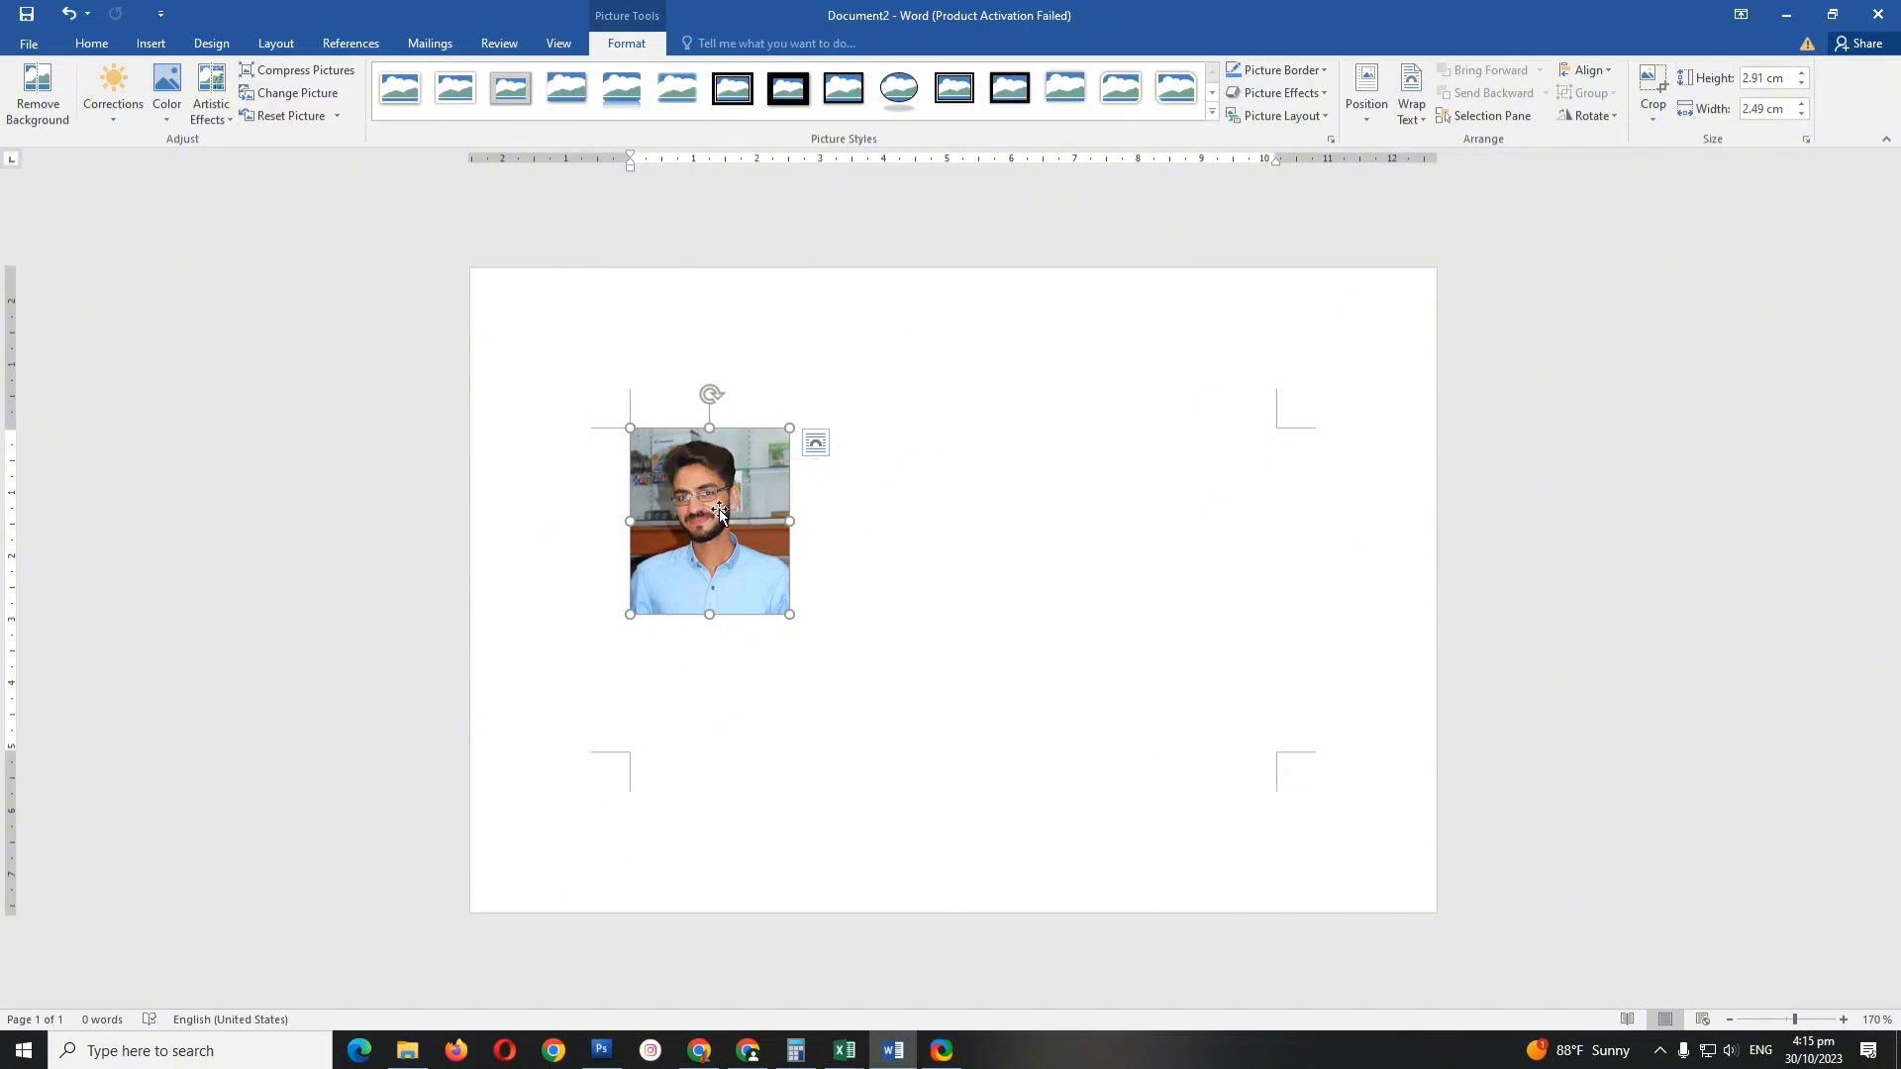
{"action": "left_click", "coordinate": [1762, 77]}
{"action": "key", "text": "Return"}
{"action": "left_click", "coordinate": [1805, 140]}
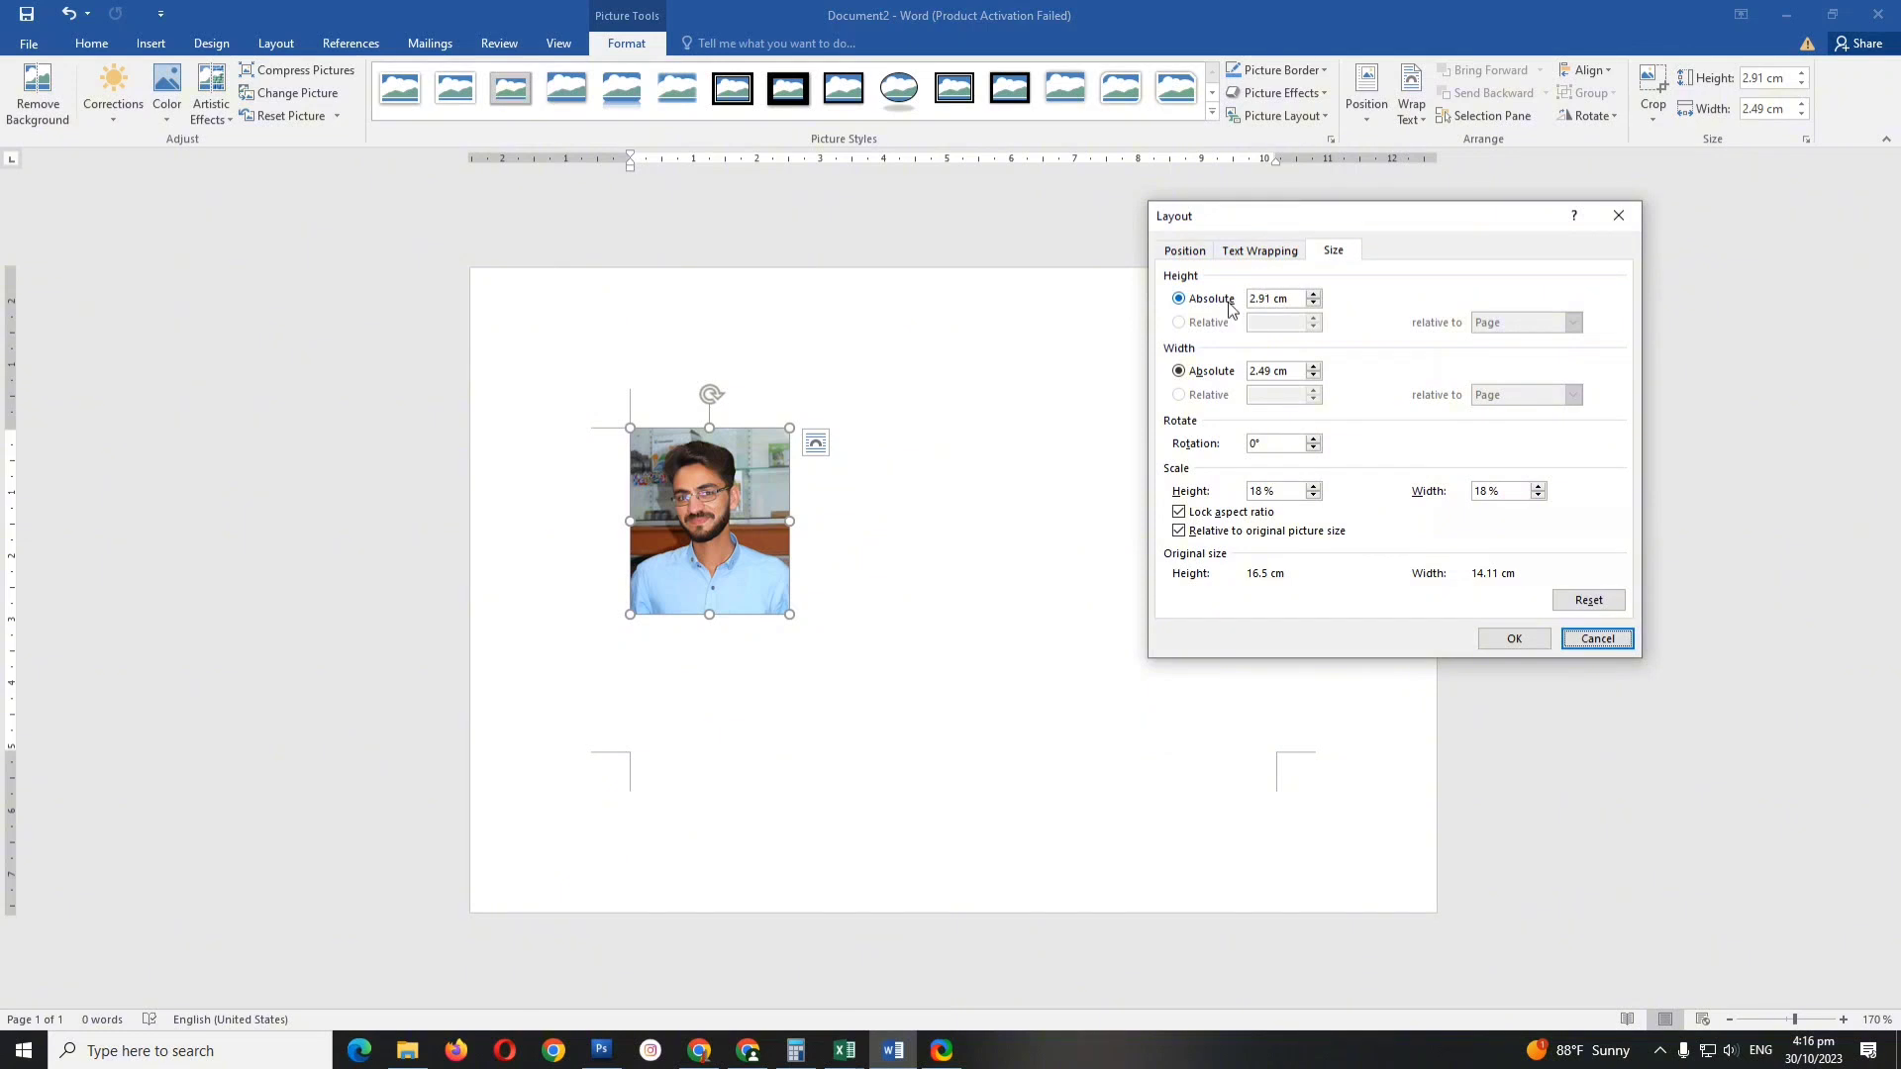
{"action": "left_click", "coordinate": [1313, 295]}
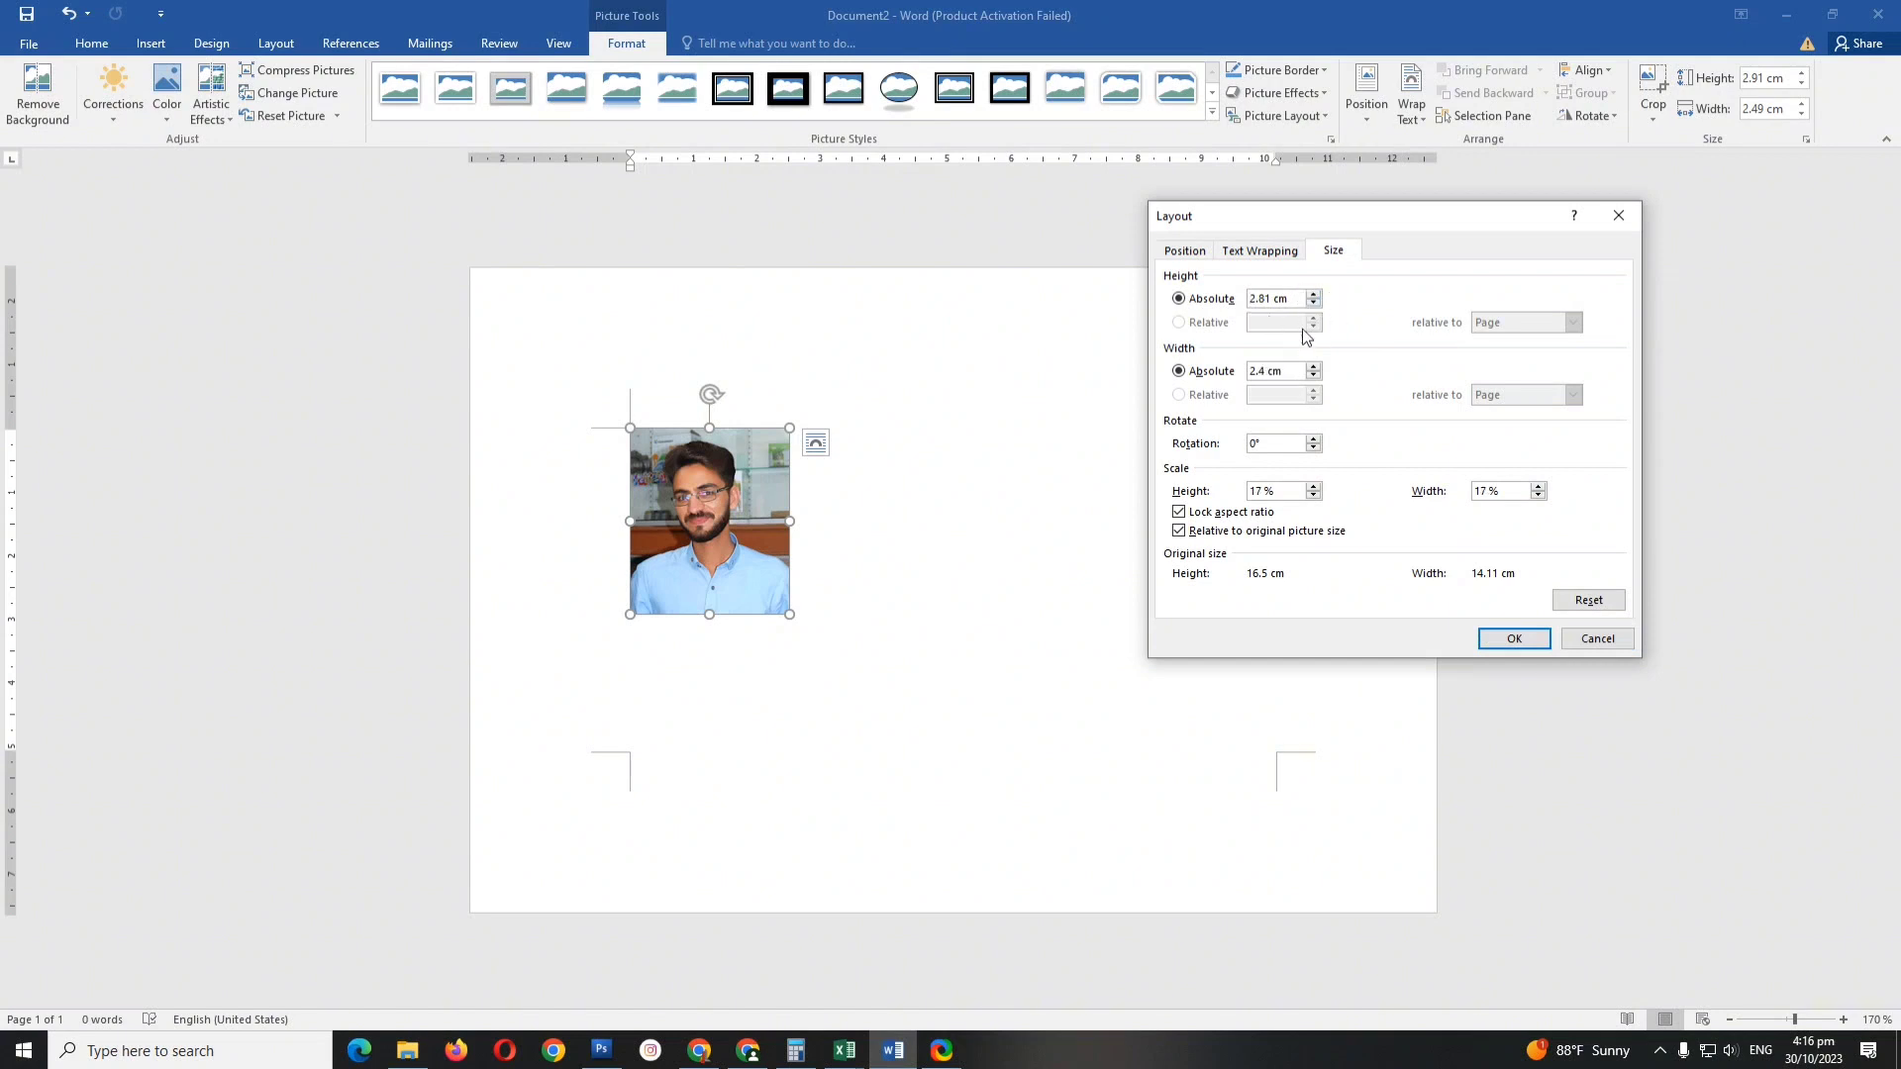
{"action": "left_click", "coordinate": [1619, 217]}
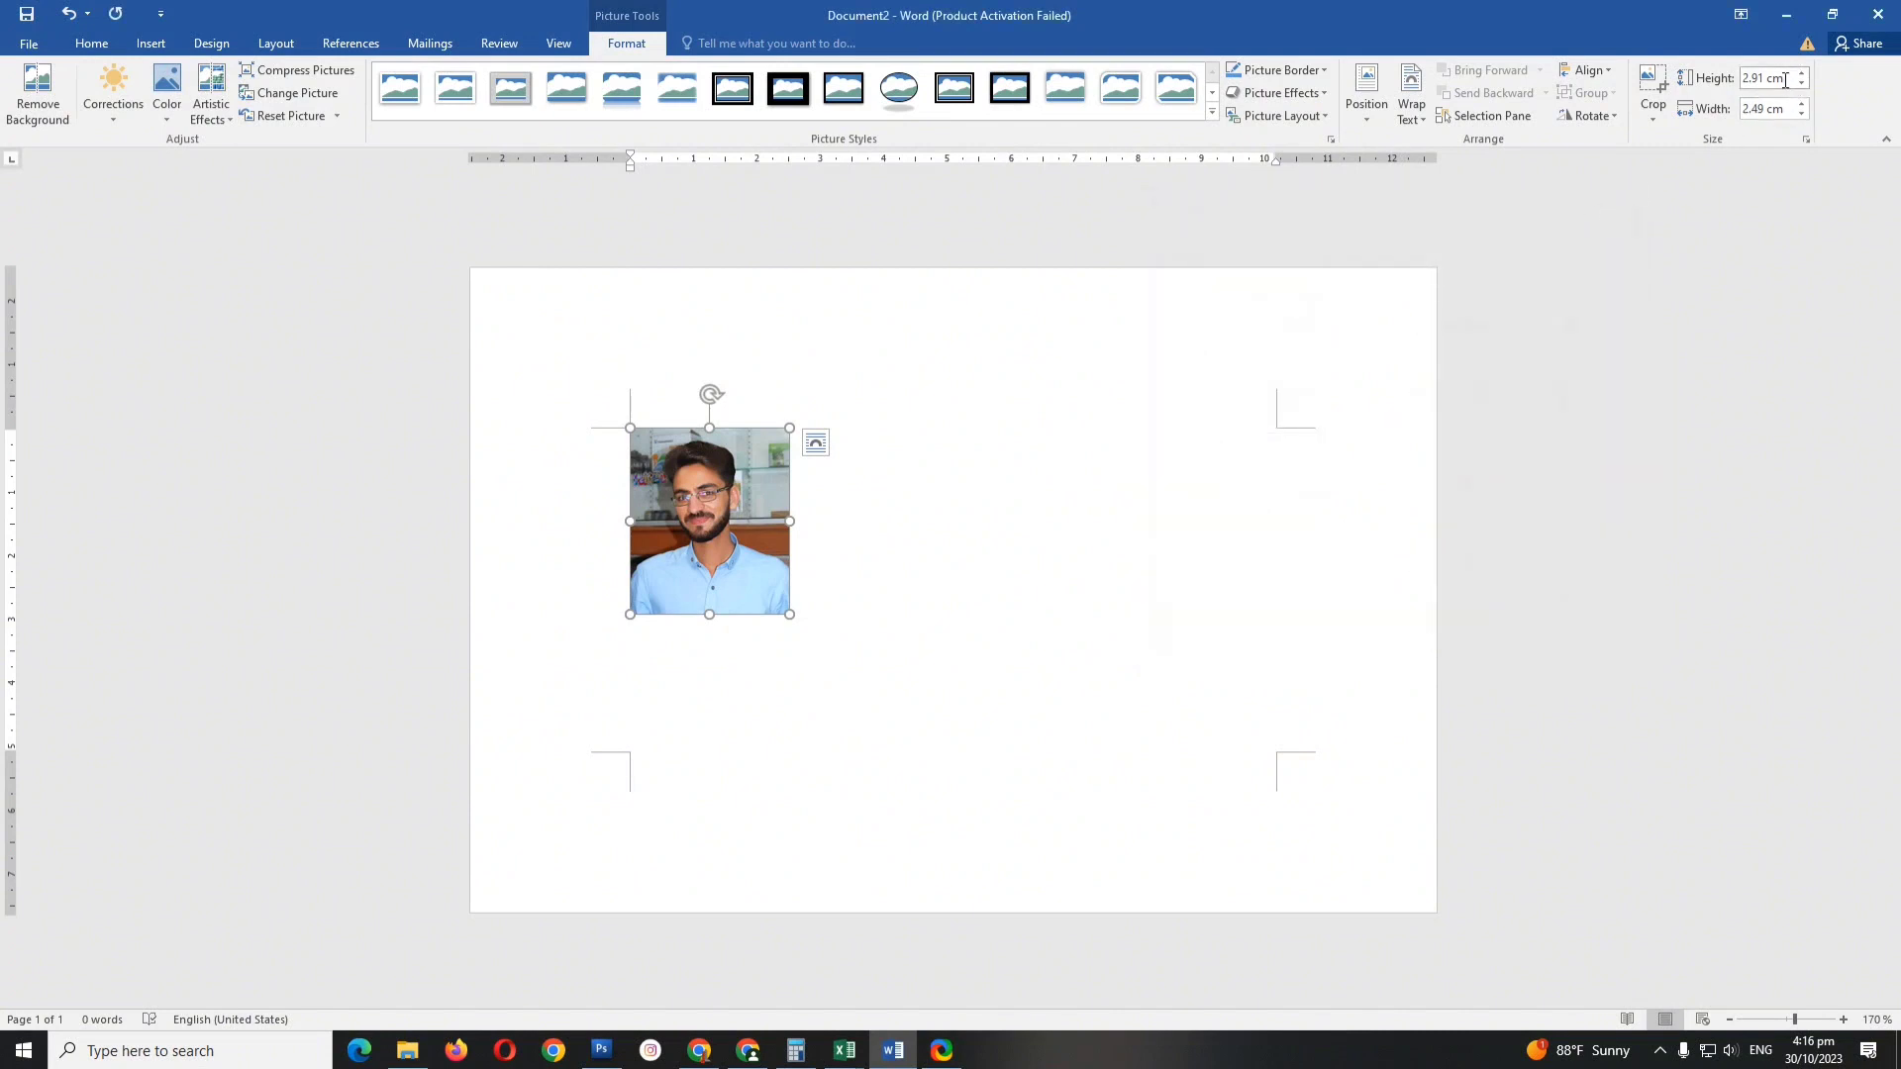
Resize the photo by entering 4.5 cm height and 3.5 cm width, giving 4.09 × 3.5 cm.
{"action": "left_click", "coordinate": [1777, 78]}
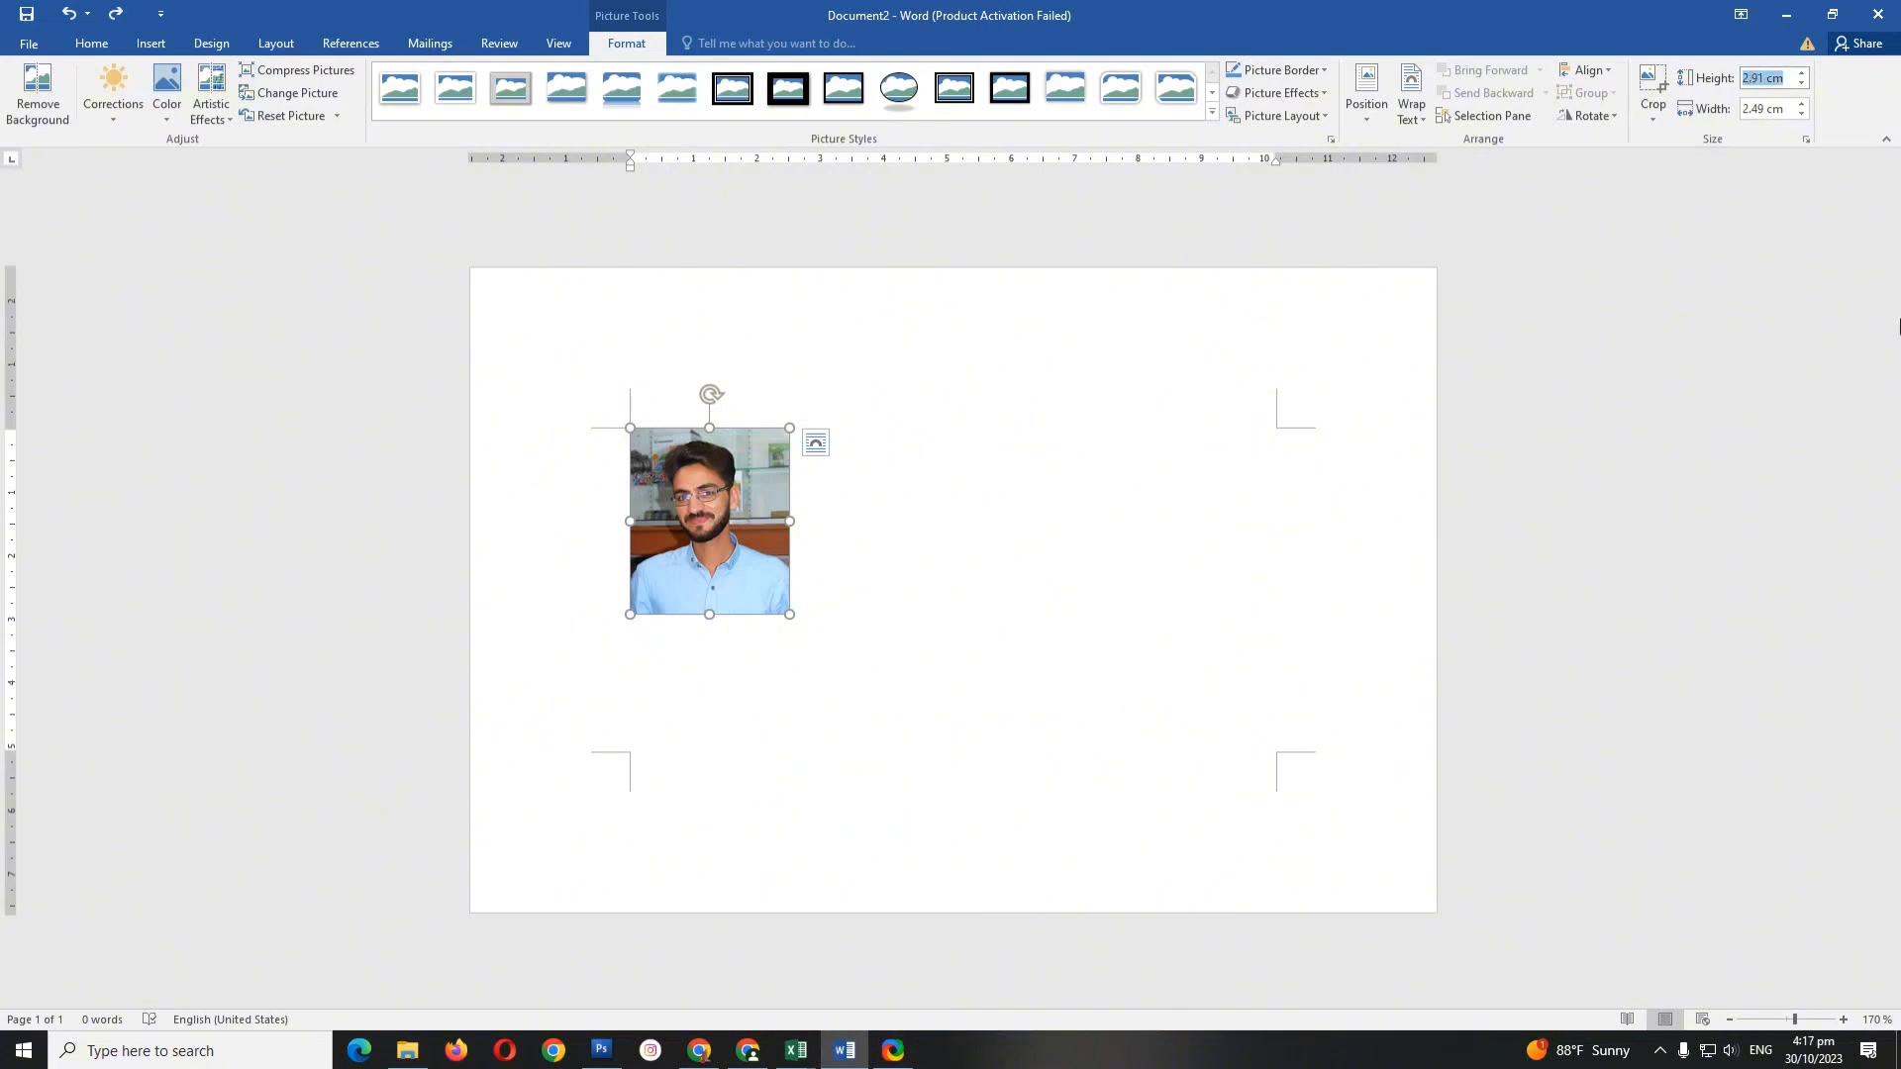
{"action": "type", "text": "4.5"}
{"action": "left_click", "coordinate": [1758, 110]}
{"action": "double_click", "coordinate": [1759, 109]}
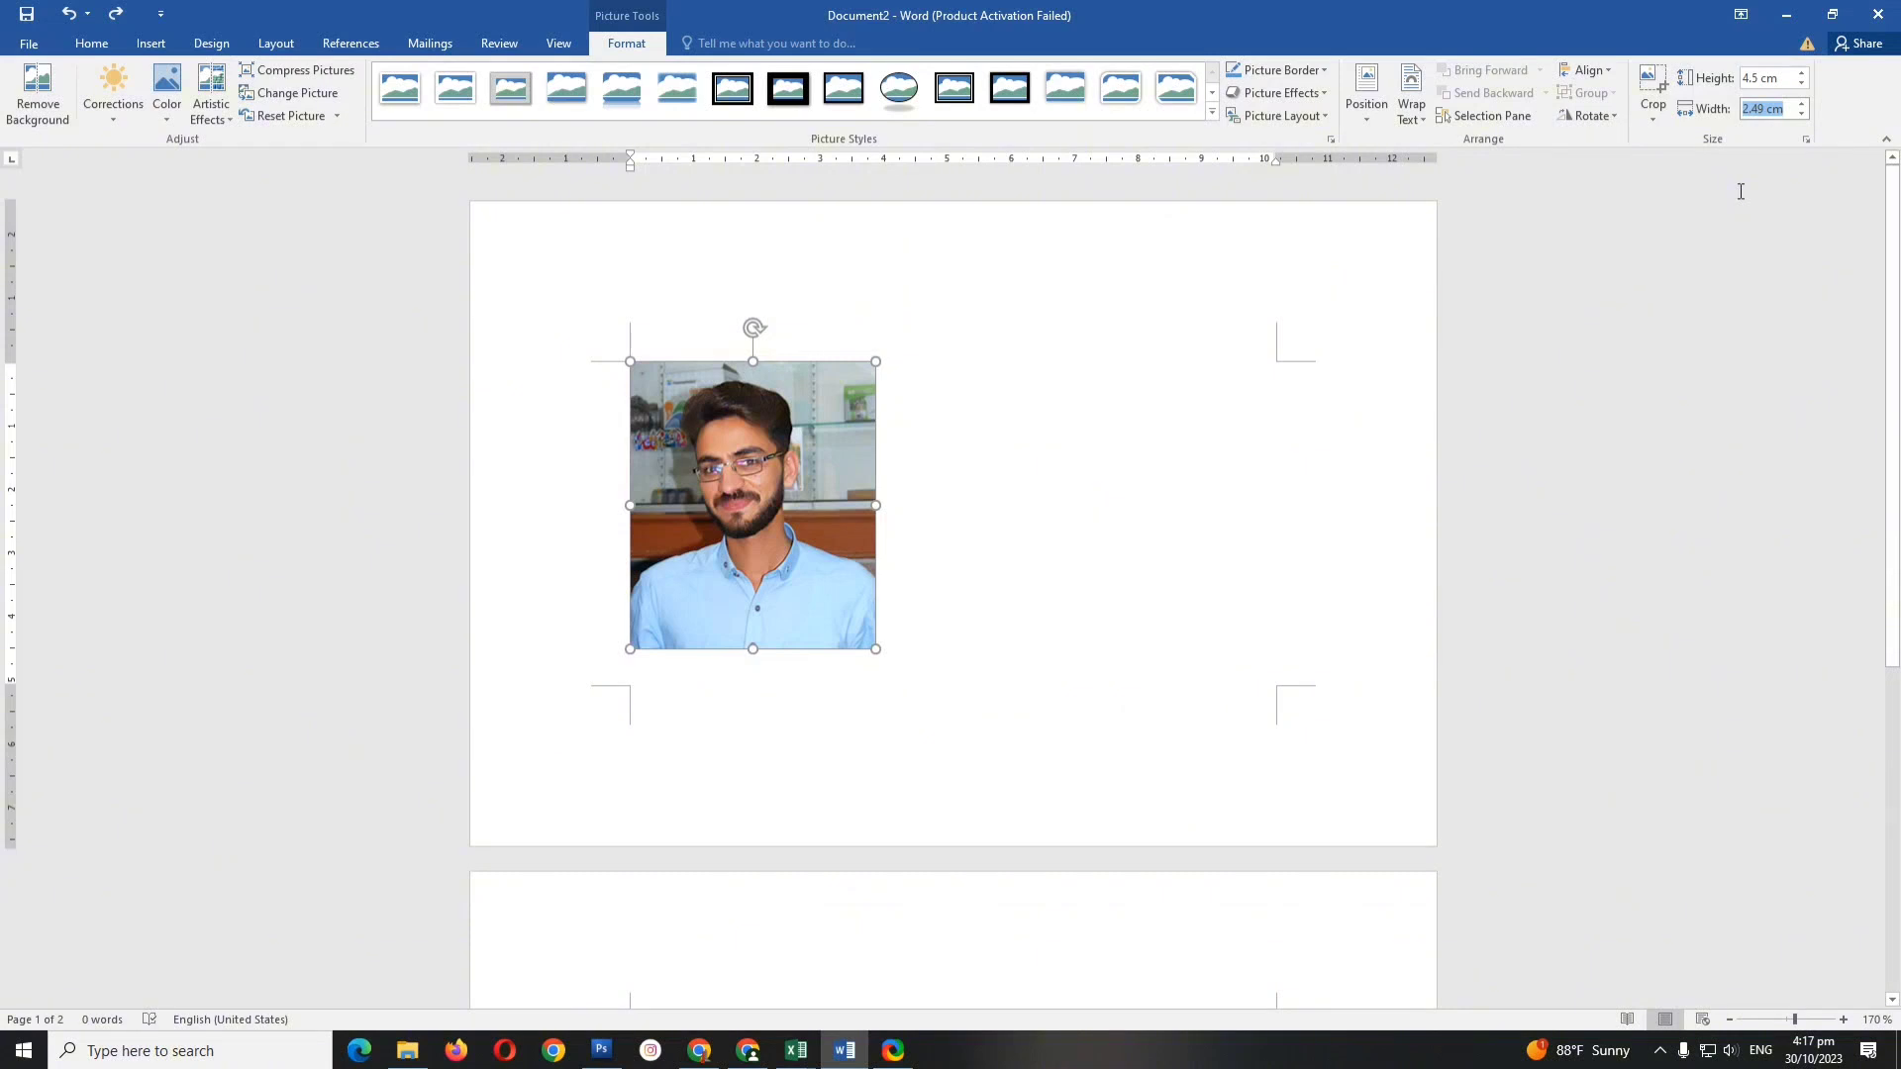
{"action": "type", "text": "3.5"}
{"action": "key", "text": "Return"}
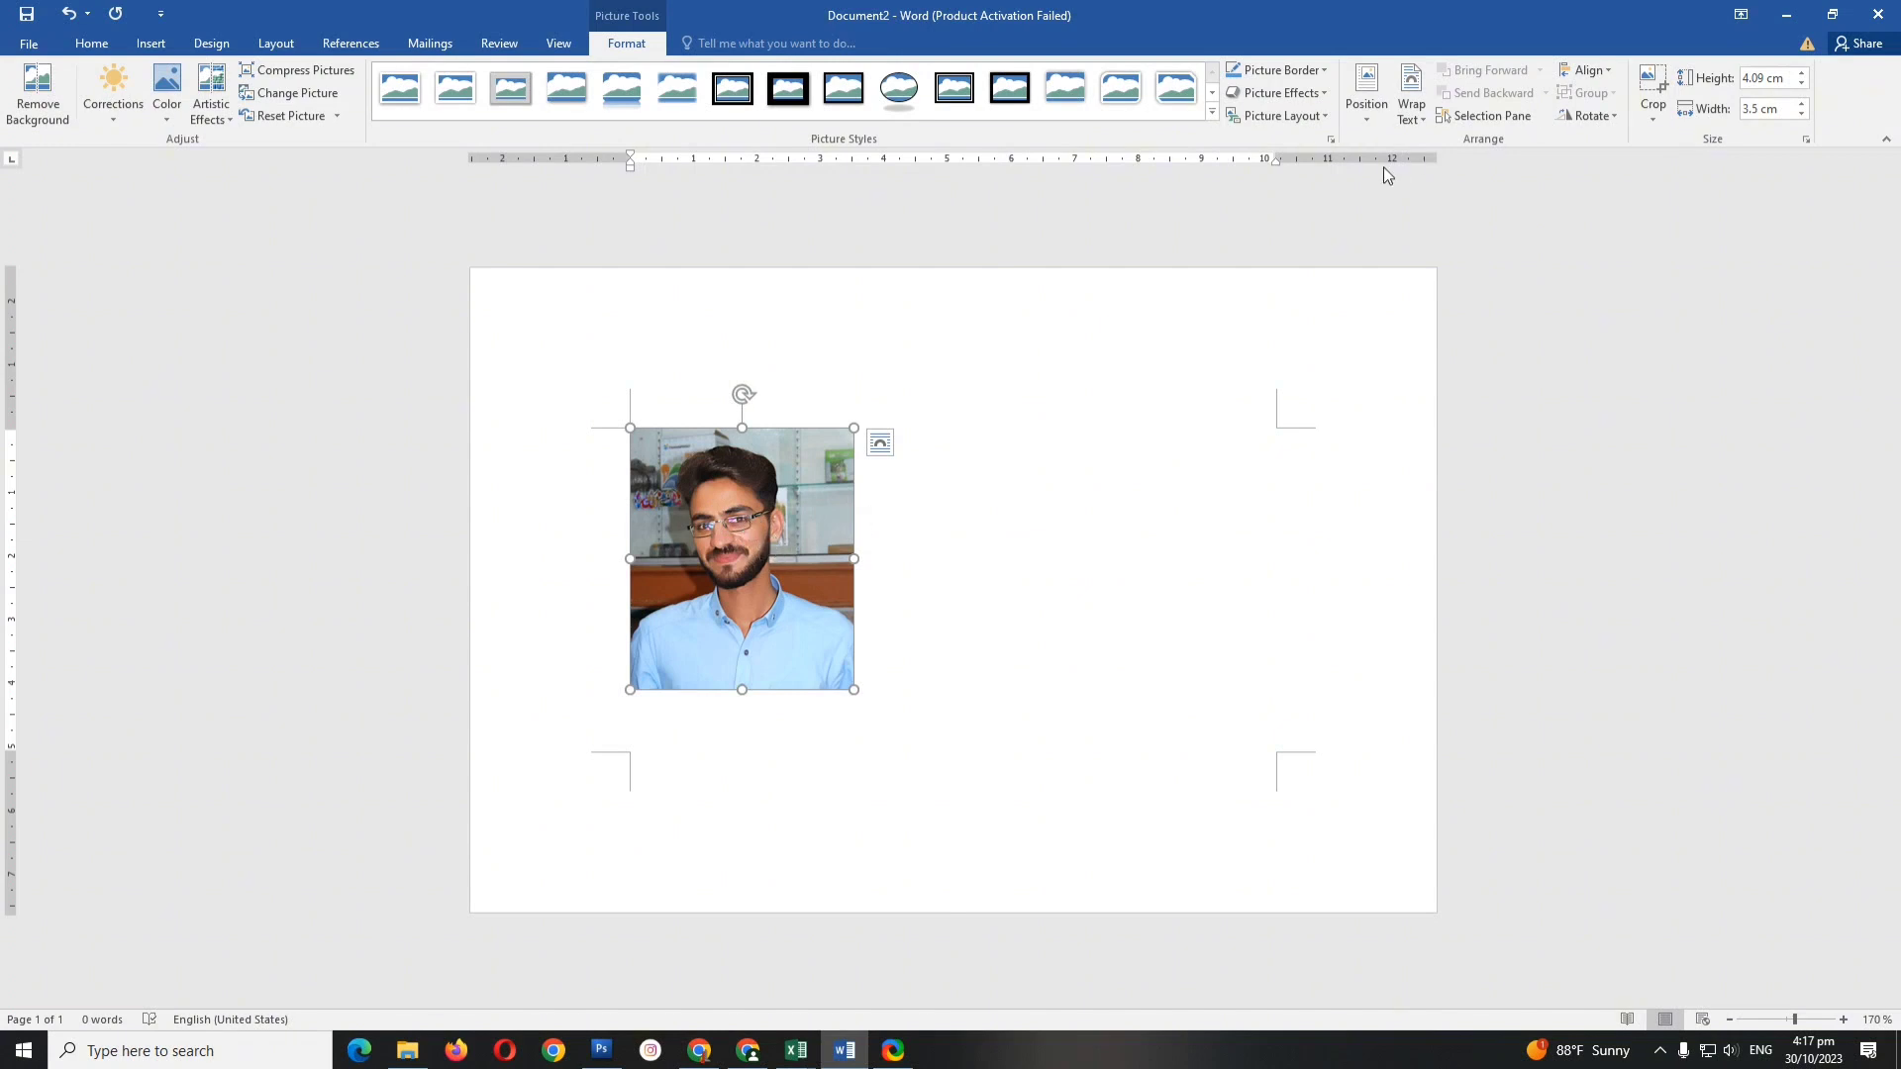
Switch the photo's text wrapping to a floating option and drag it to the page's top-left corner.
{"action": "left_click", "coordinate": [1412, 123]}
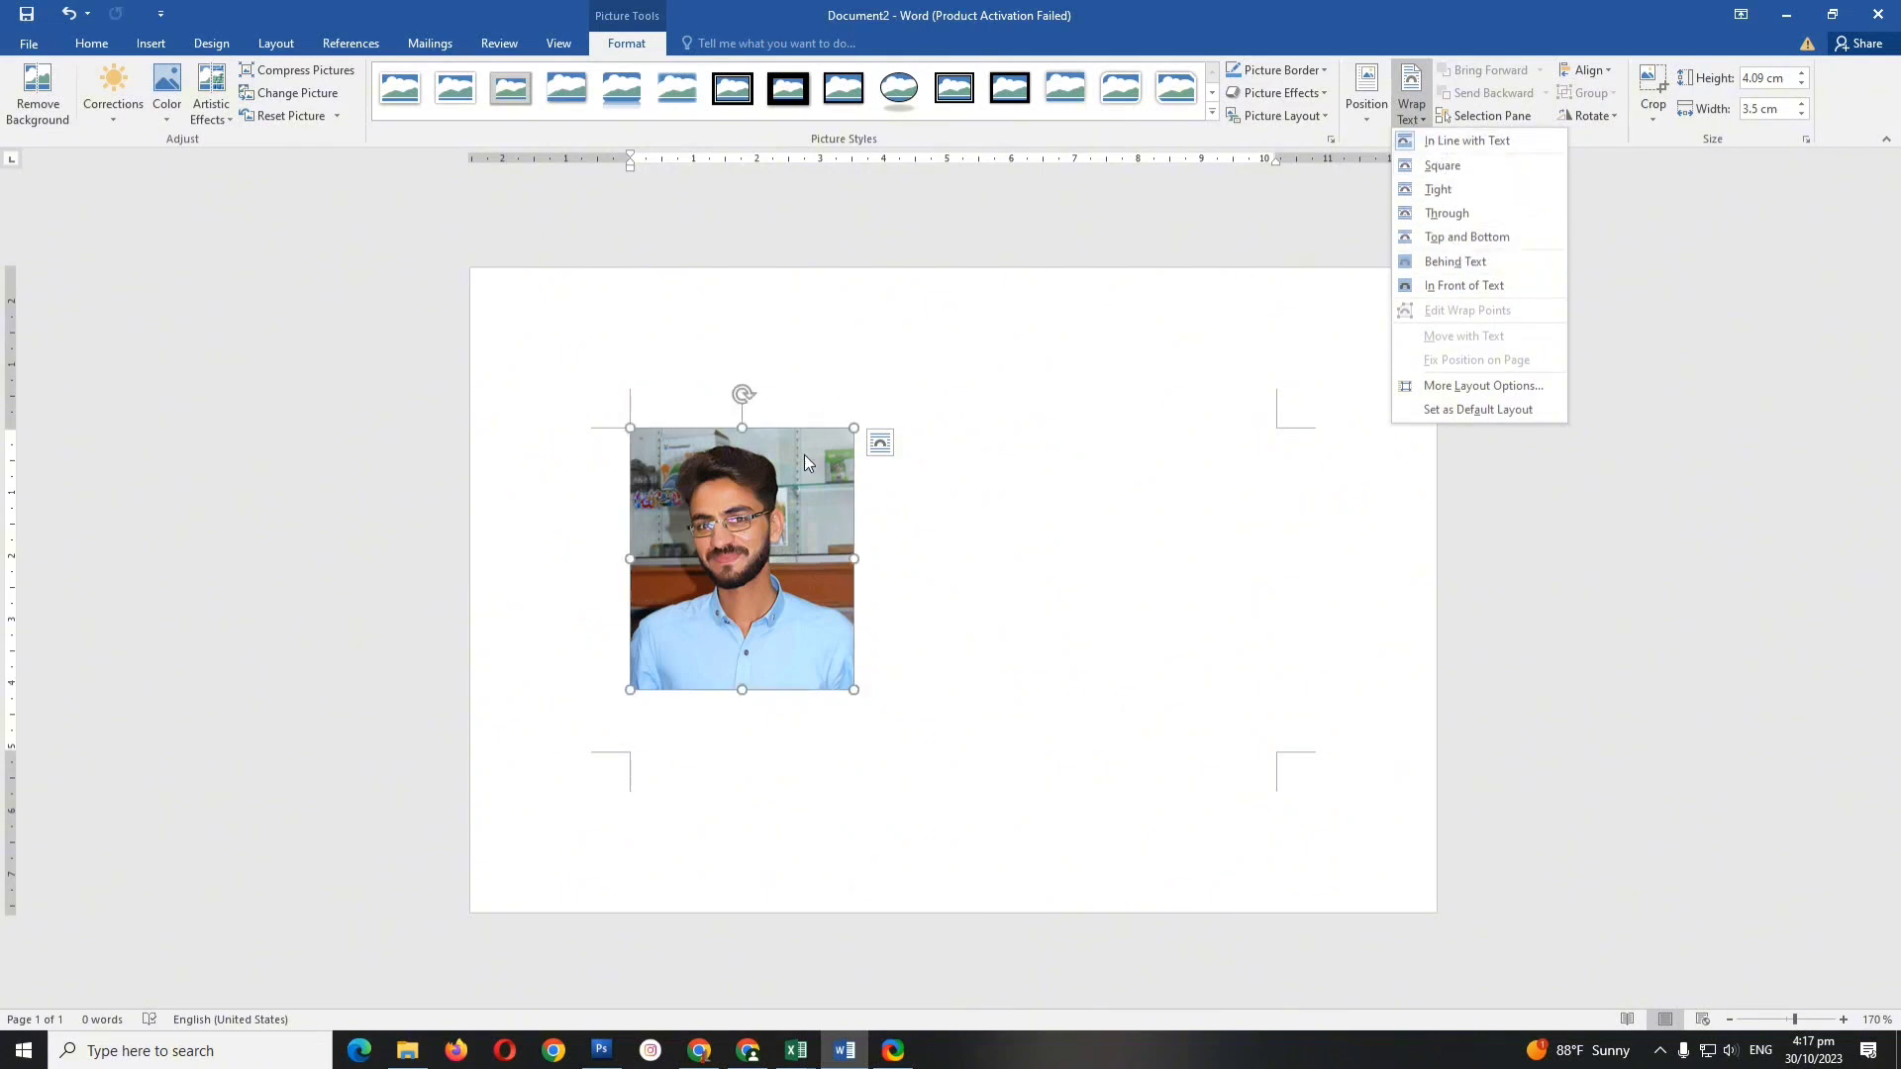
{"action": "right_click", "coordinate": [782, 476]}
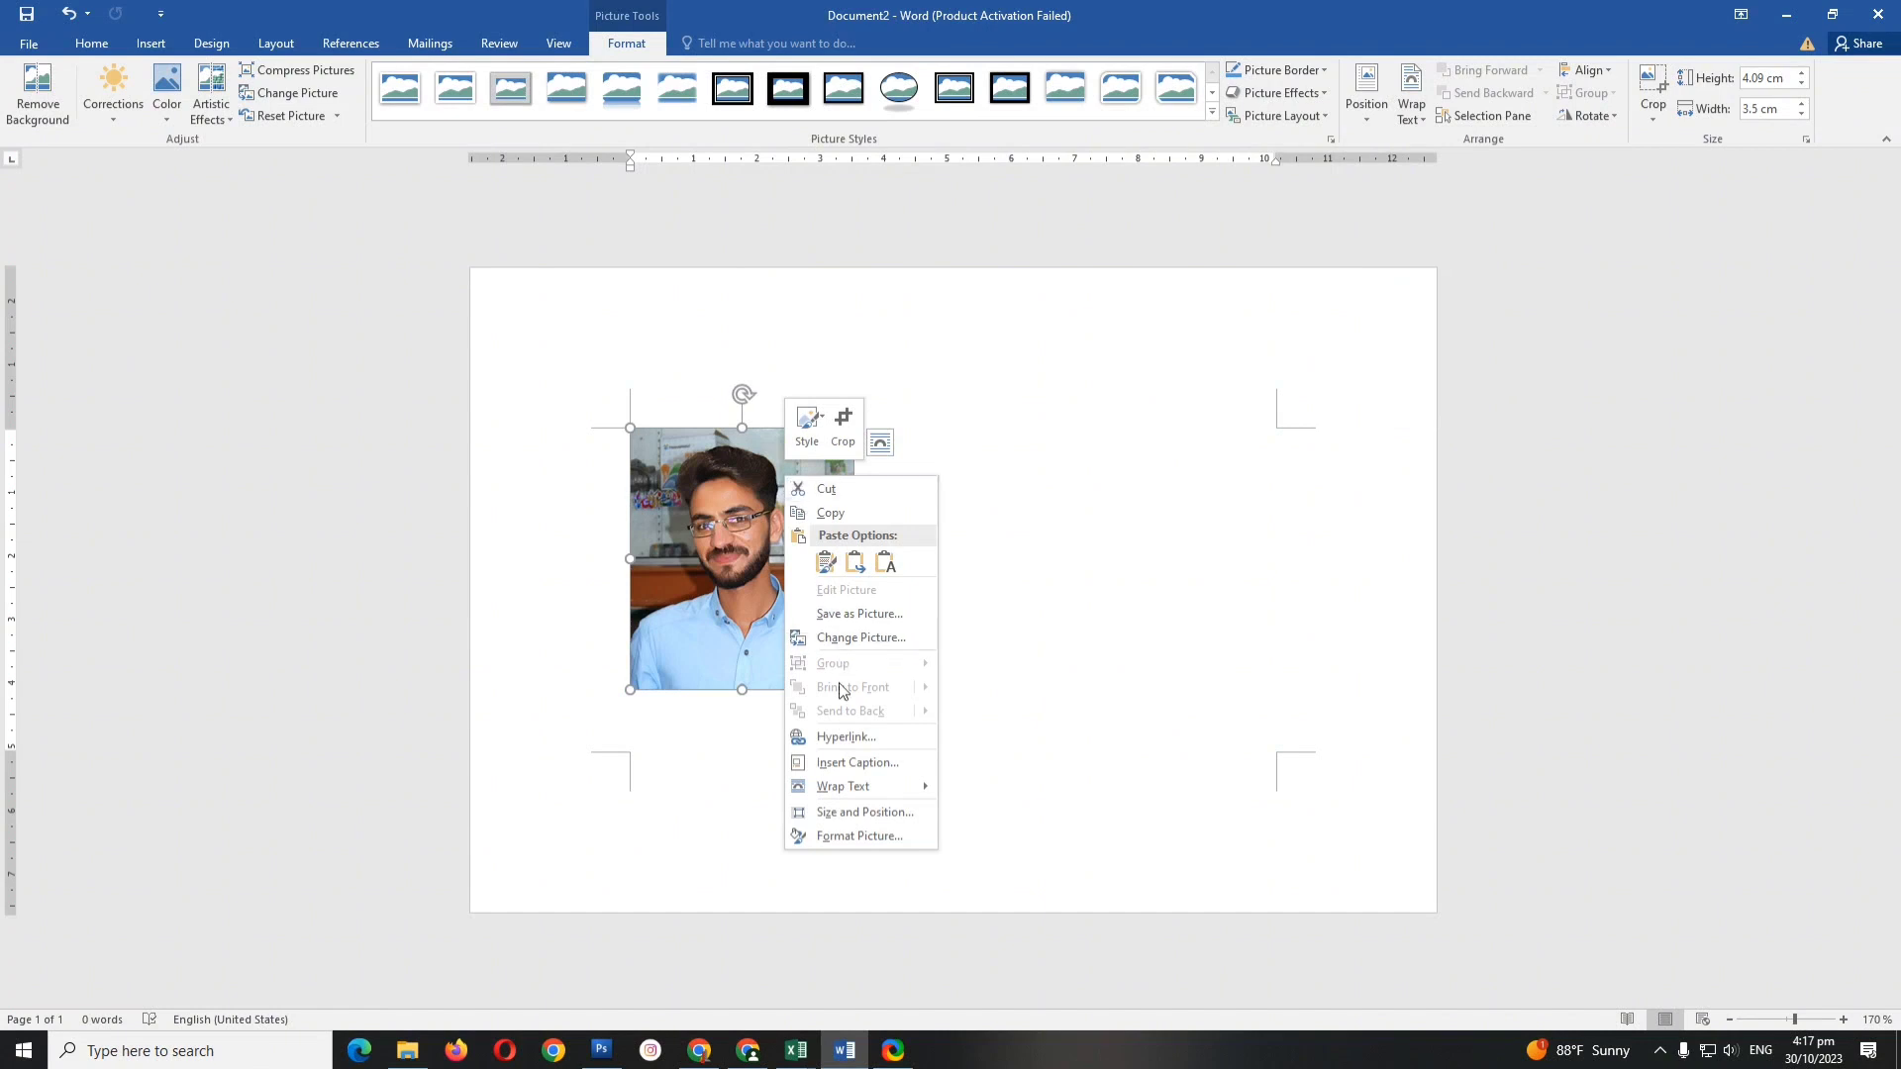
{"action": "mouse_move", "coordinate": [853, 787]}
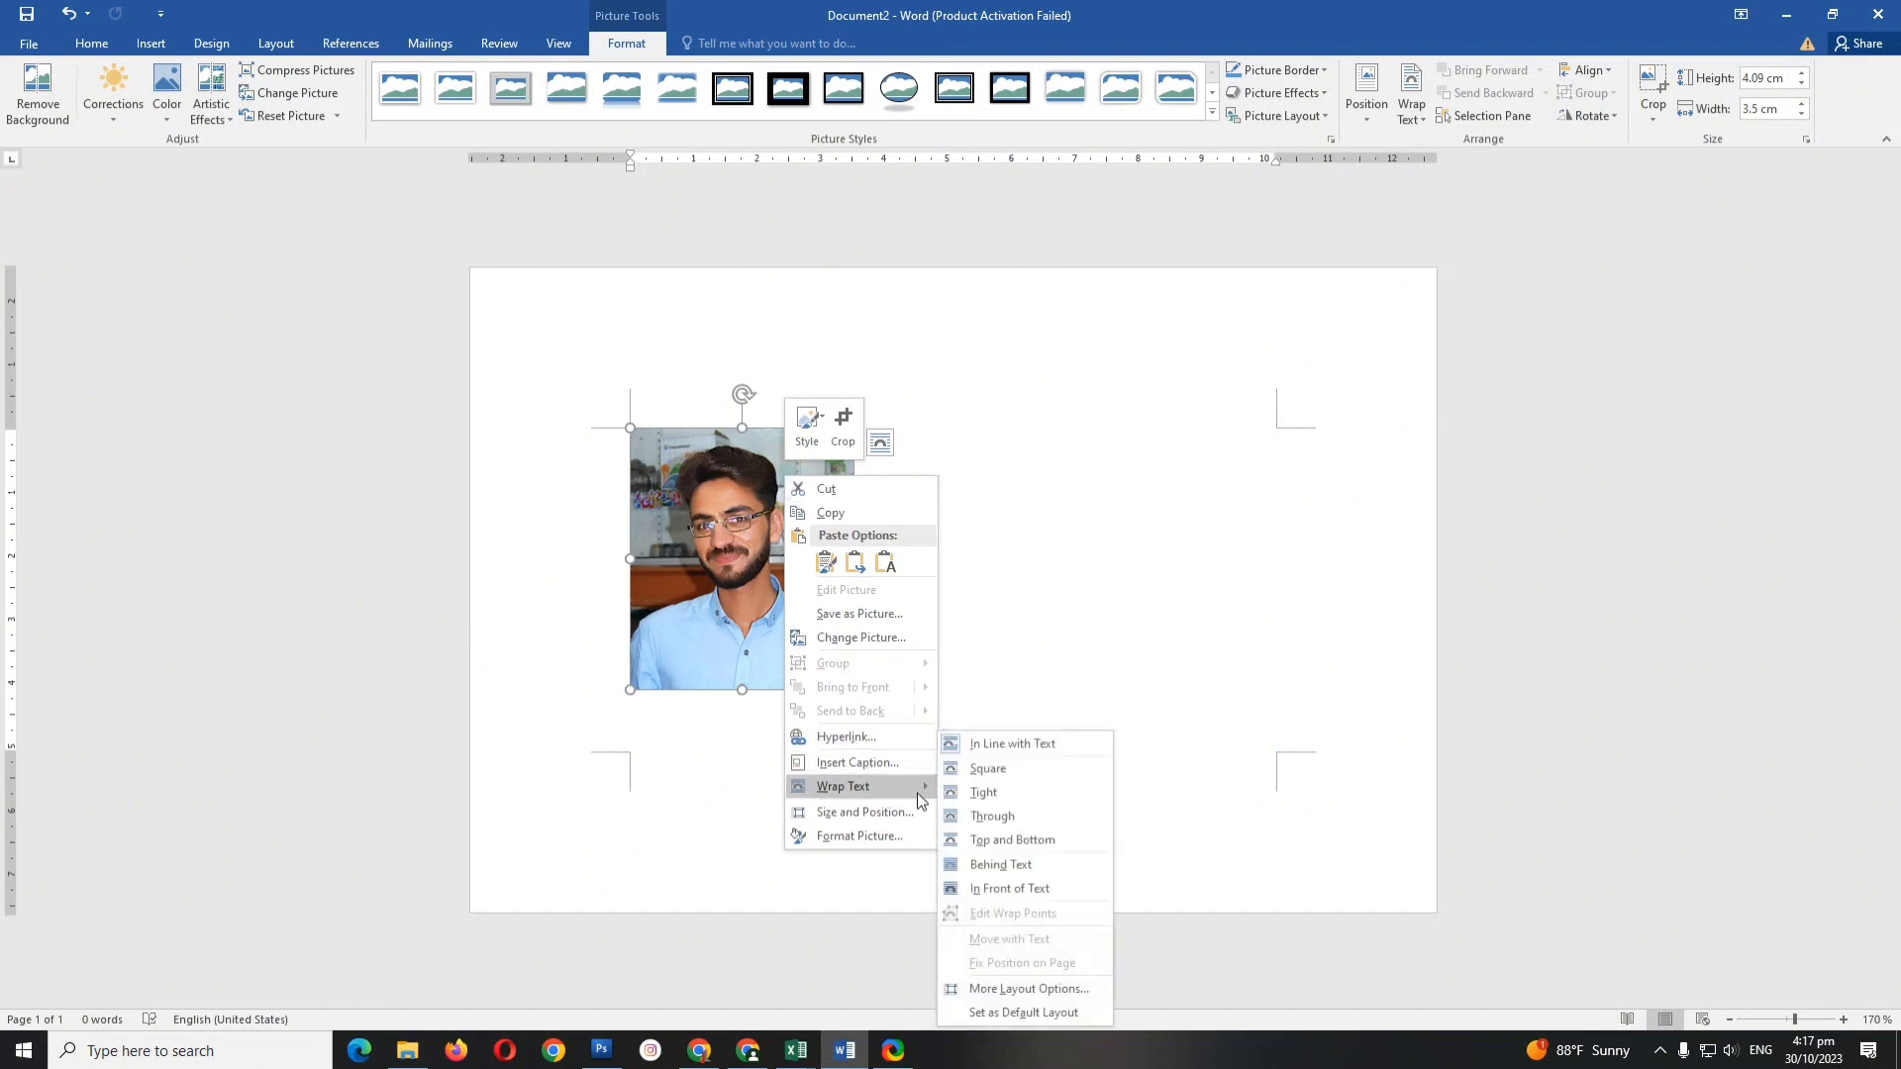
{"action": "left_click", "coordinate": [1007, 864]}
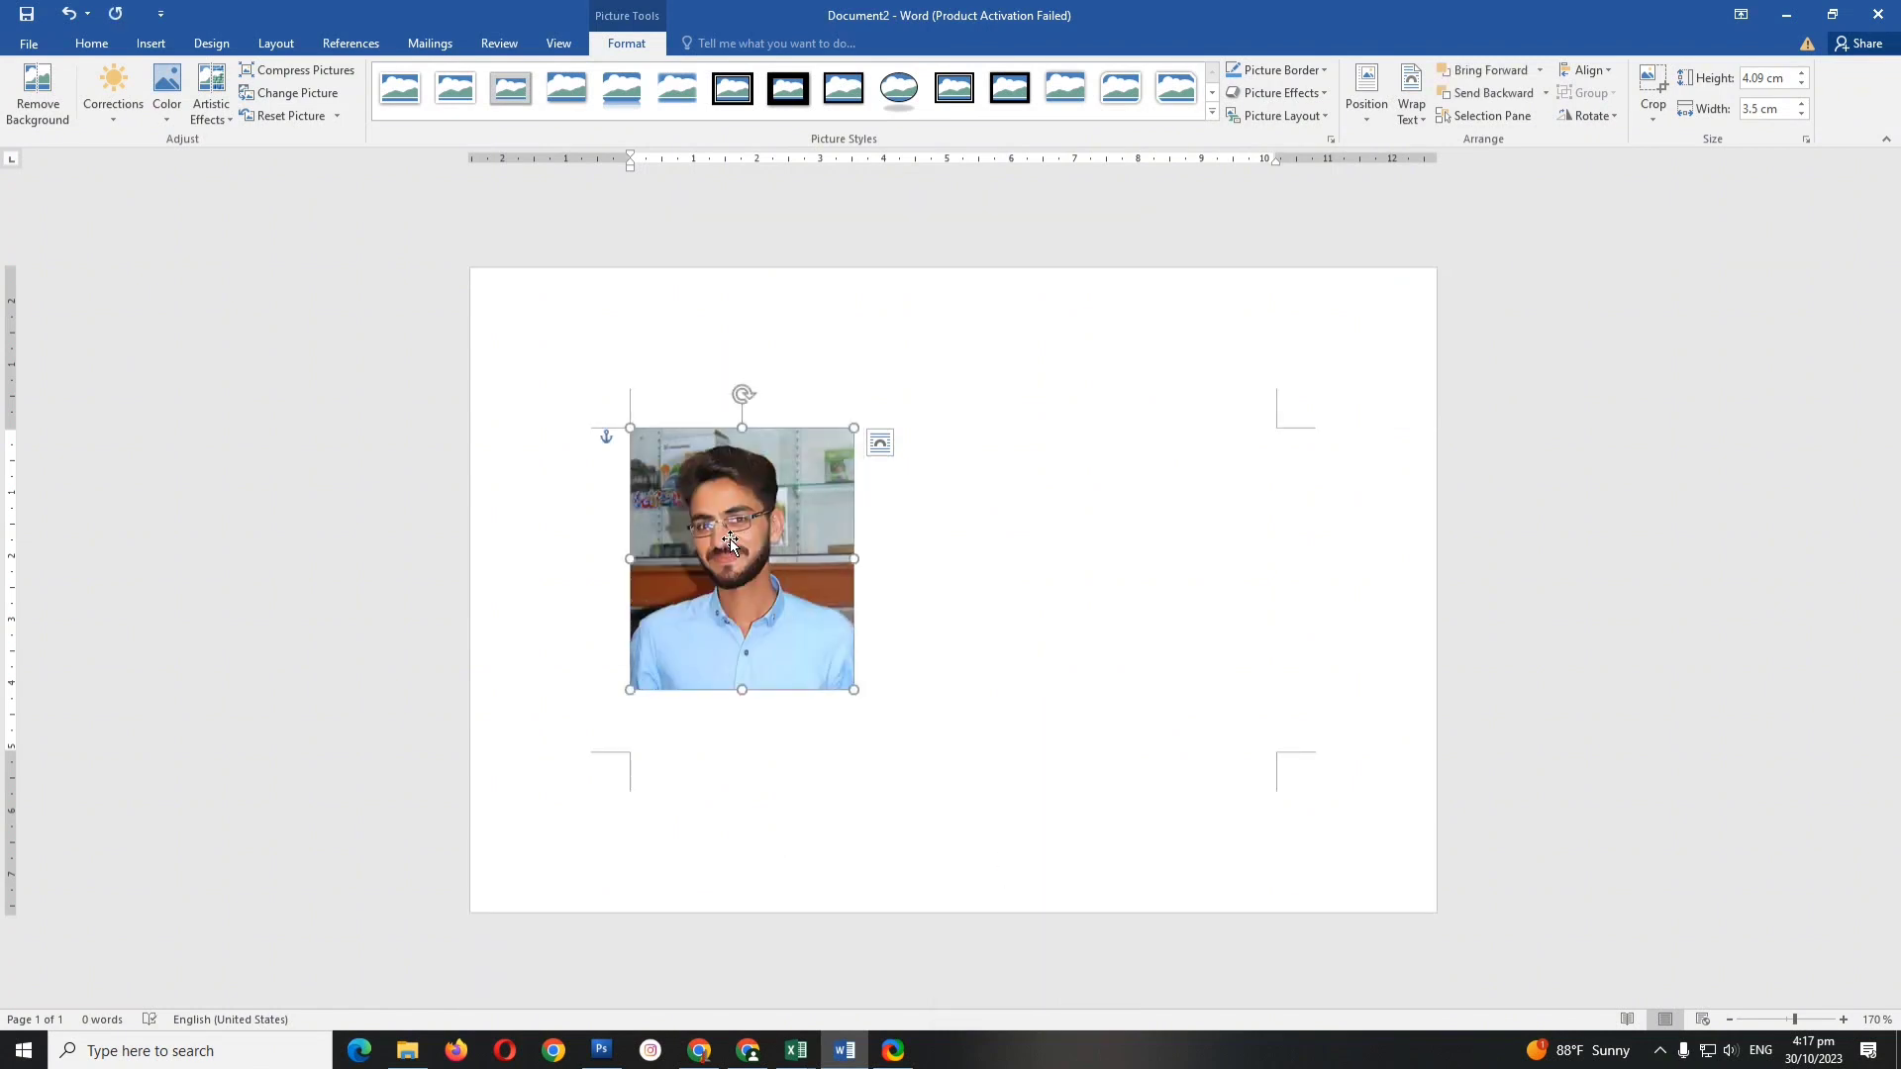
{"action": "left_click_drag", "start_coordinate": [729, 539], "coordinate": [580, 393]}
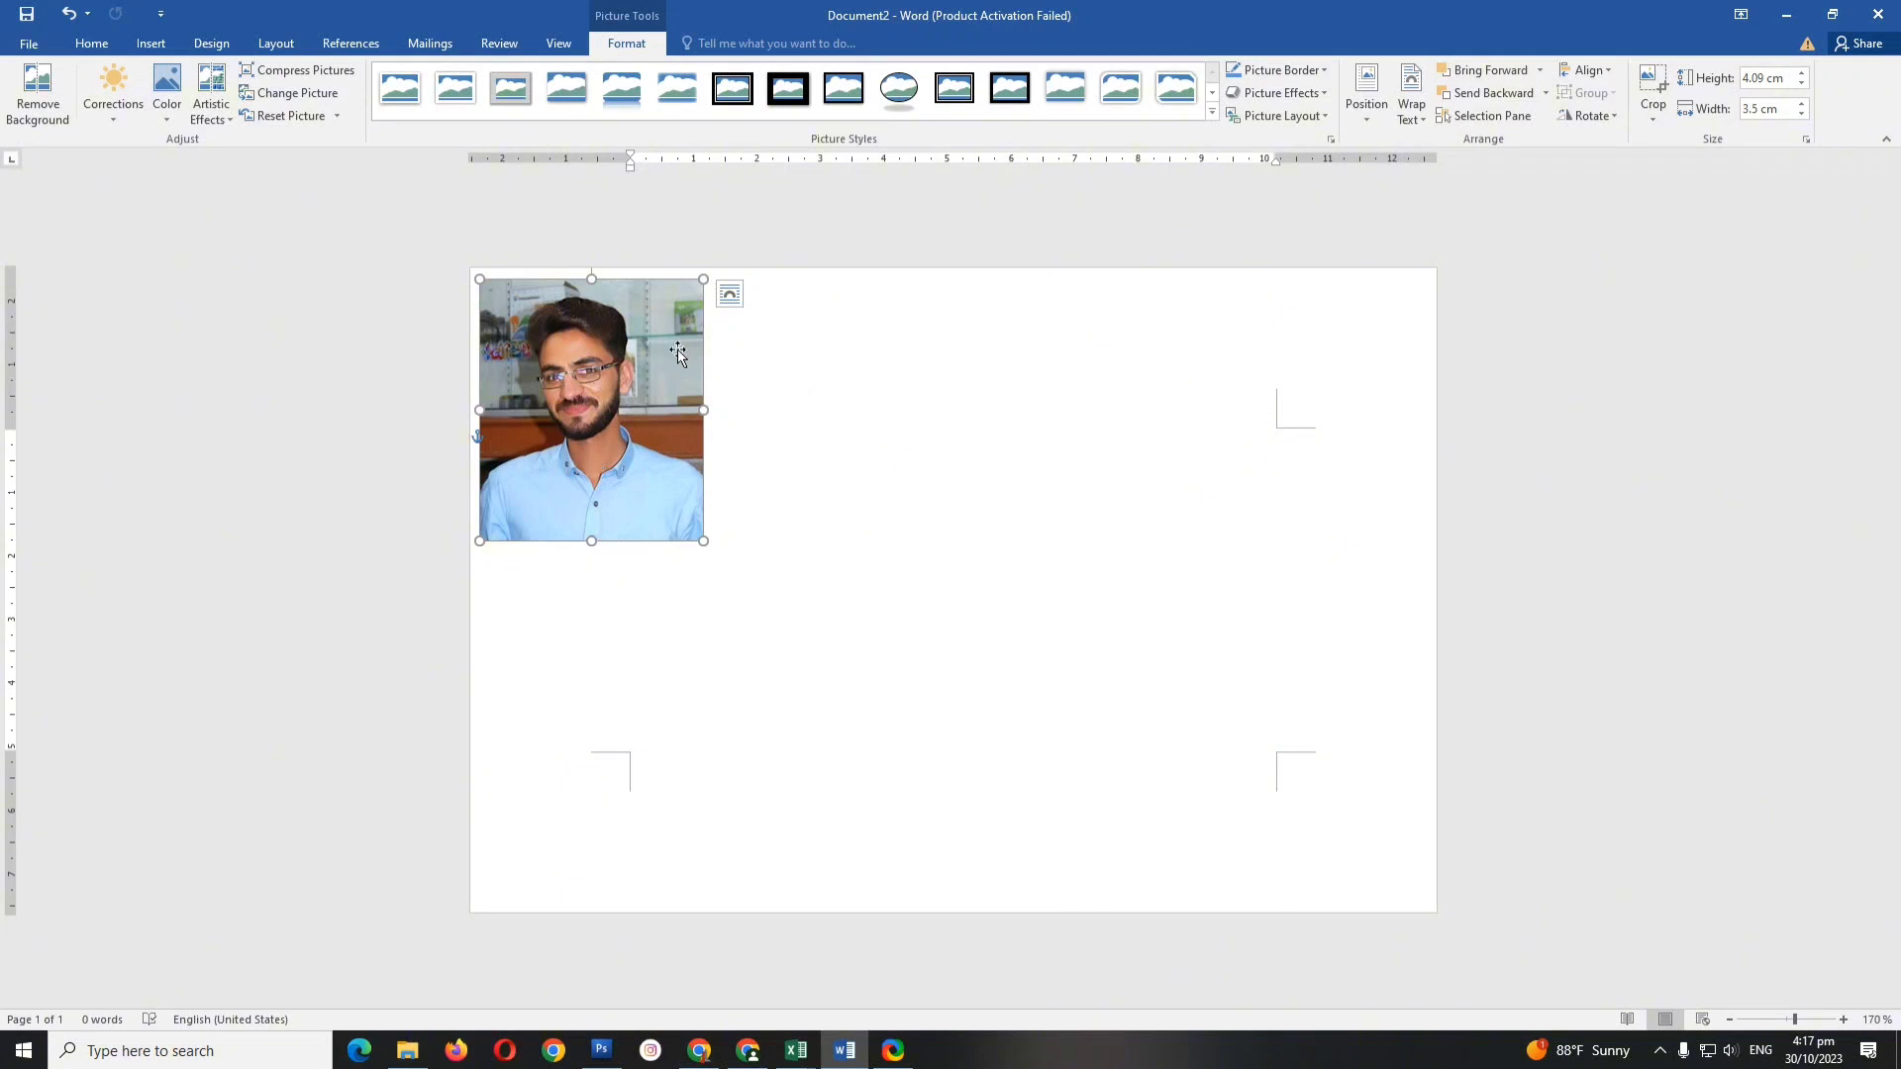
Add a thin black Picture Border weight around the photo.
{"action": "left_click", "coordinate": [1325, 70]}
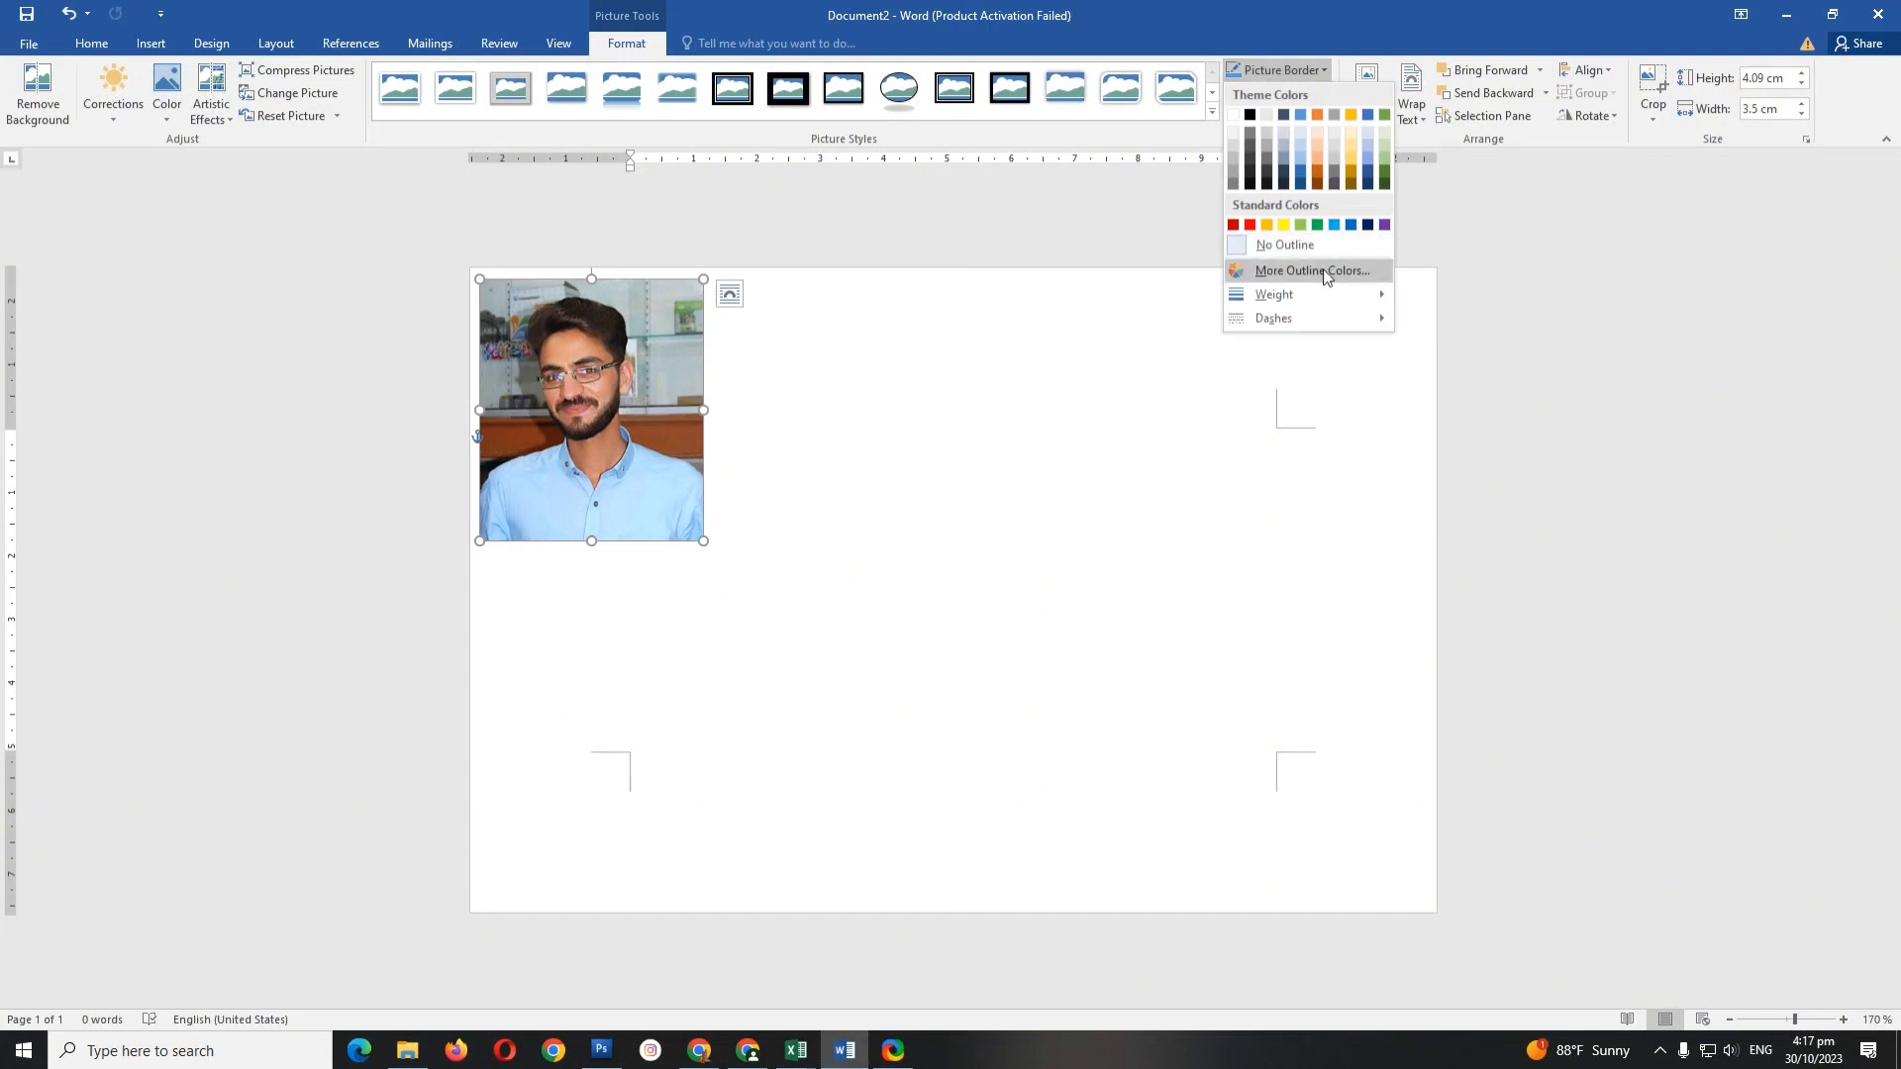
{"action": "mouse_move", "coordinate": [1274, 294]}
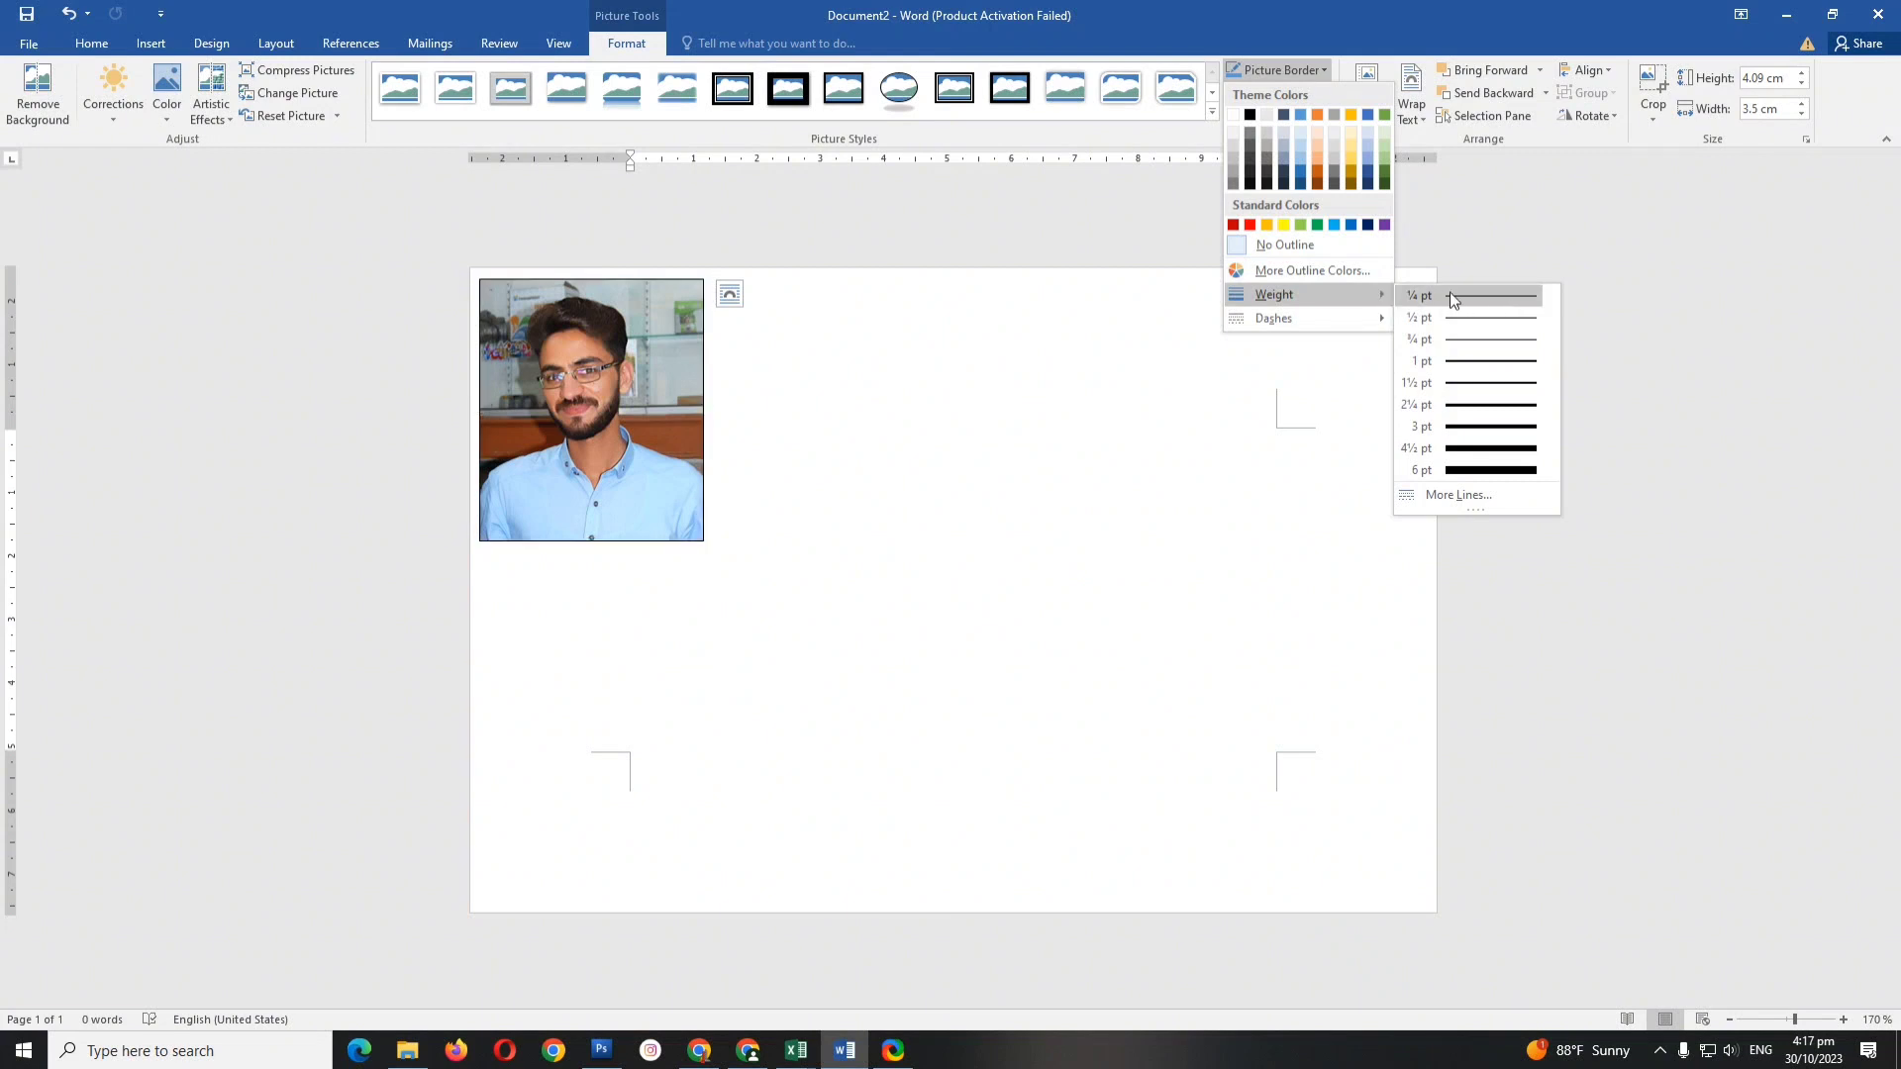
{"action": "left_click", "coordinate": [1493, 317]}
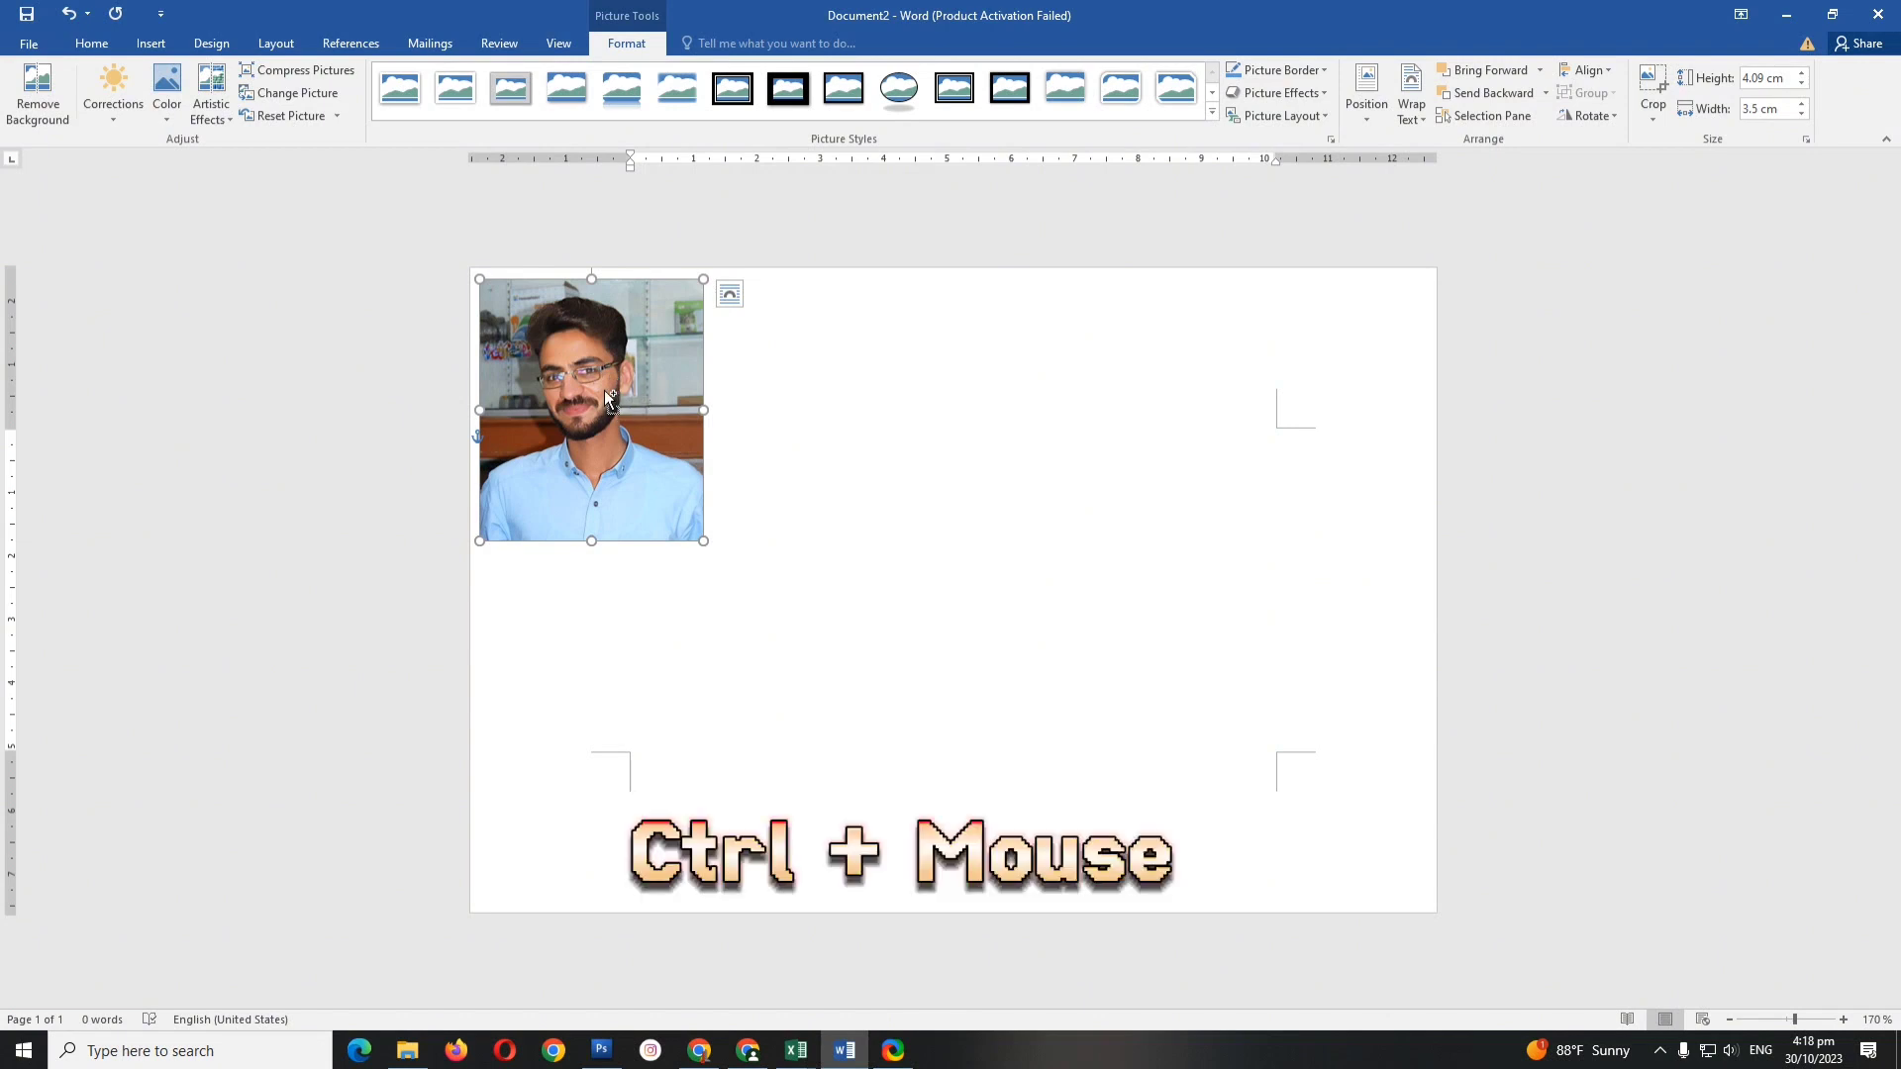
Ctrl-drag copies of the photo to form a two-by-two block of four photos.
{"action": "left_click_drag", "start_coordinate": [604, 390], "coordinate": [606, 664]}
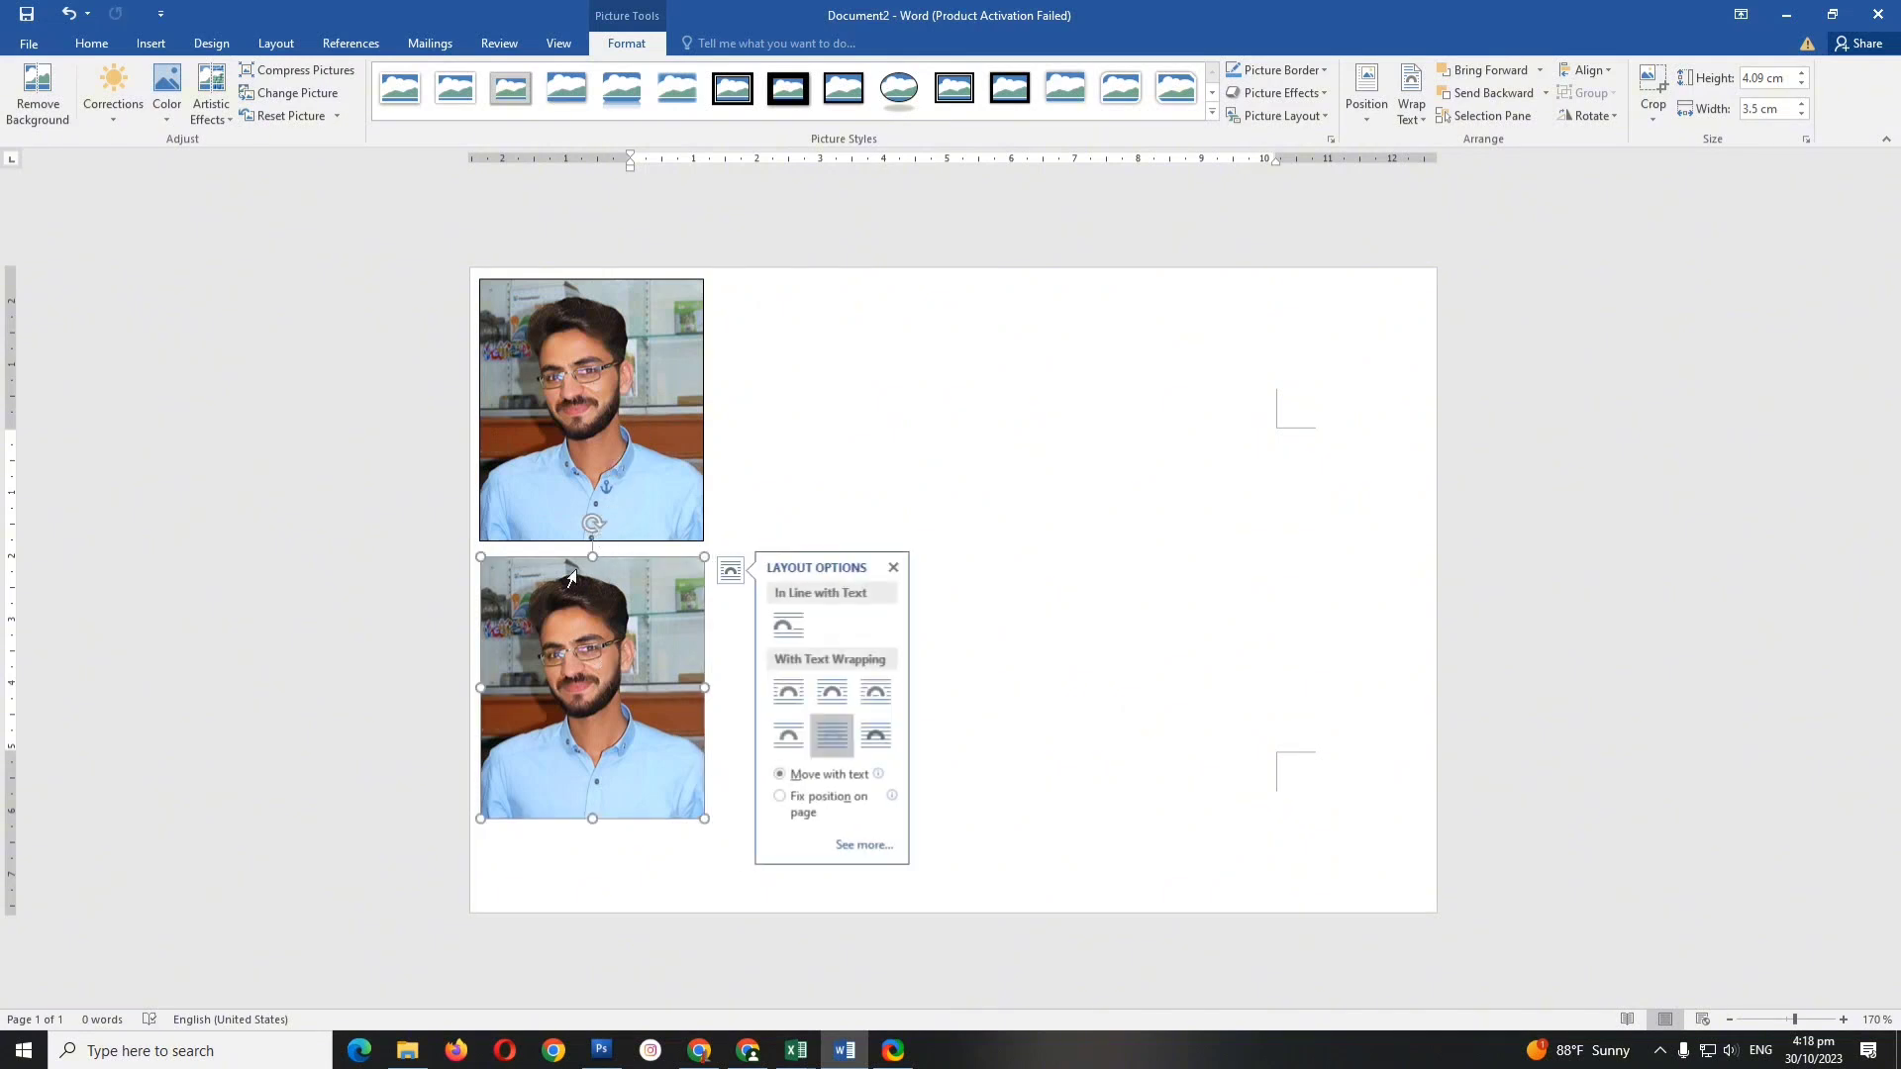
{"action": "left_click", "coordinate": [602, 473], "text": "ctrl"}
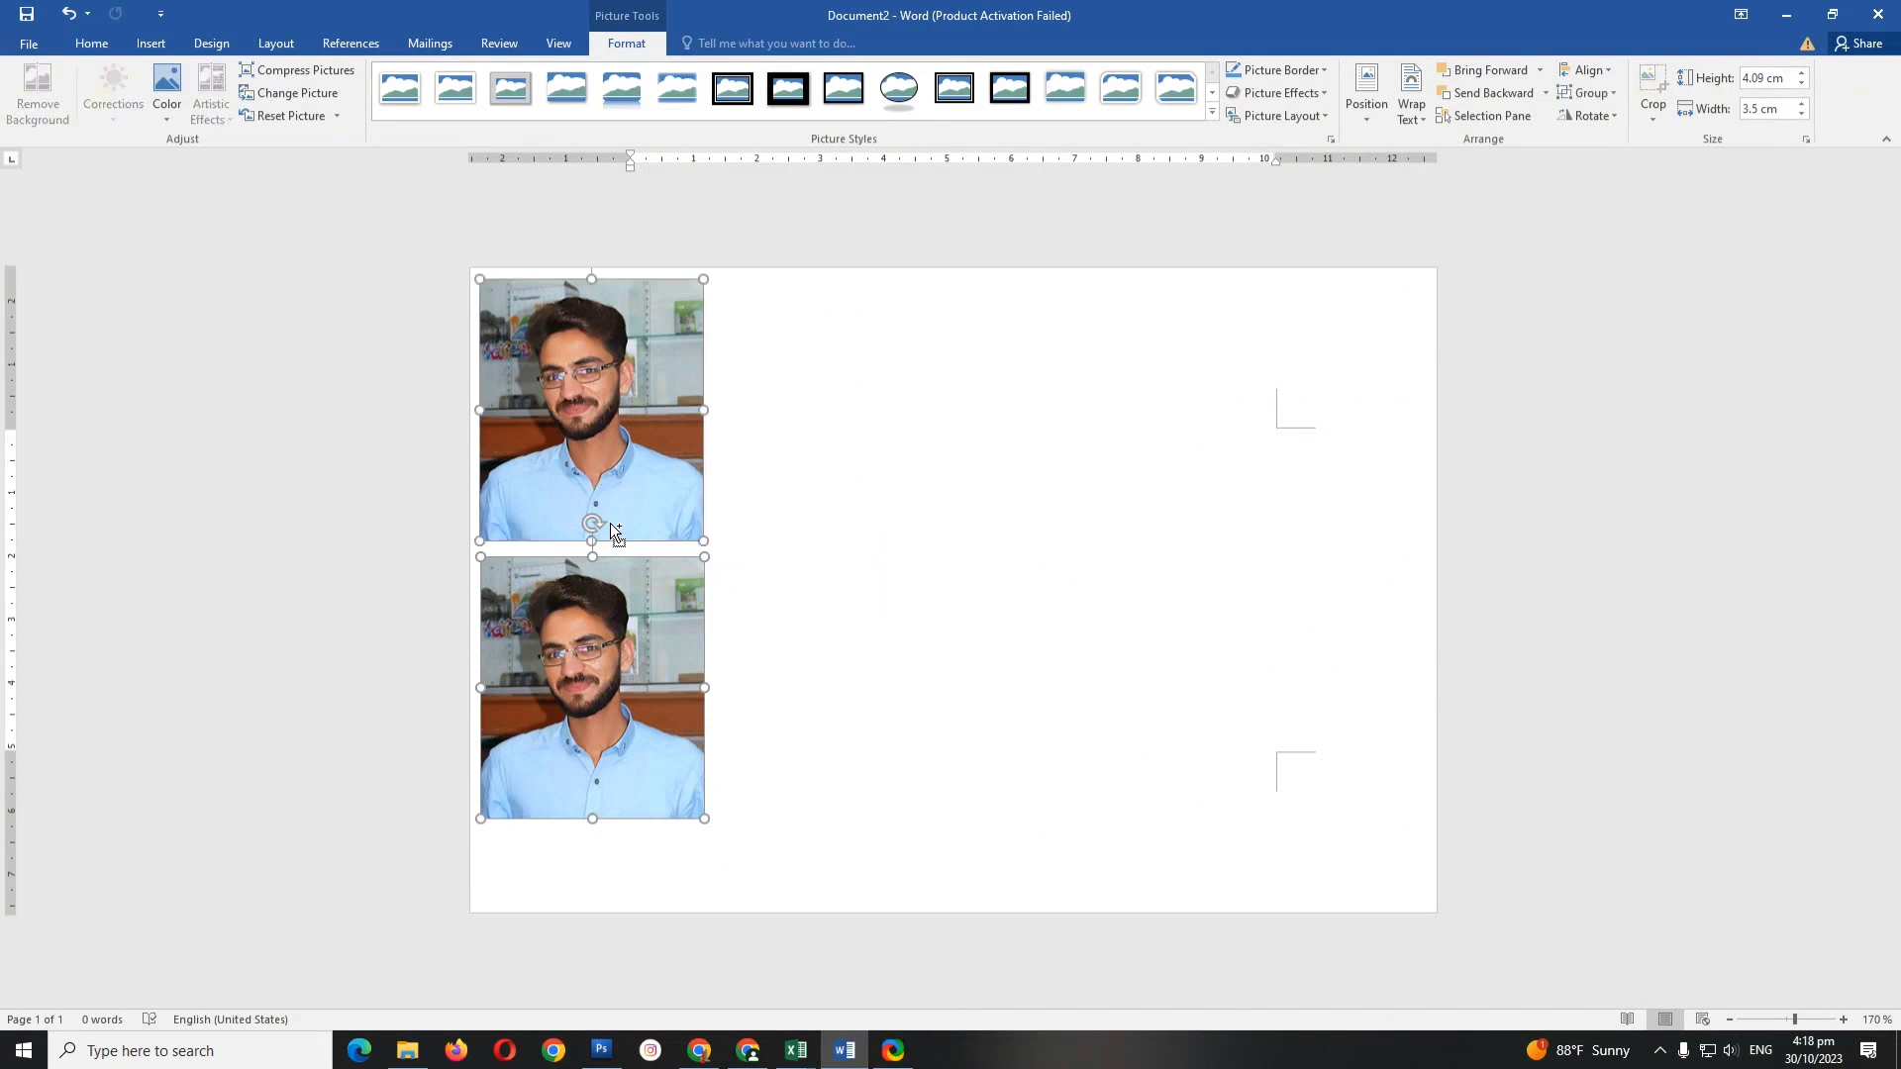
{"action": "left_click_drag", "start_coordinate": [610, 522], "coordinate": [837, 540]}
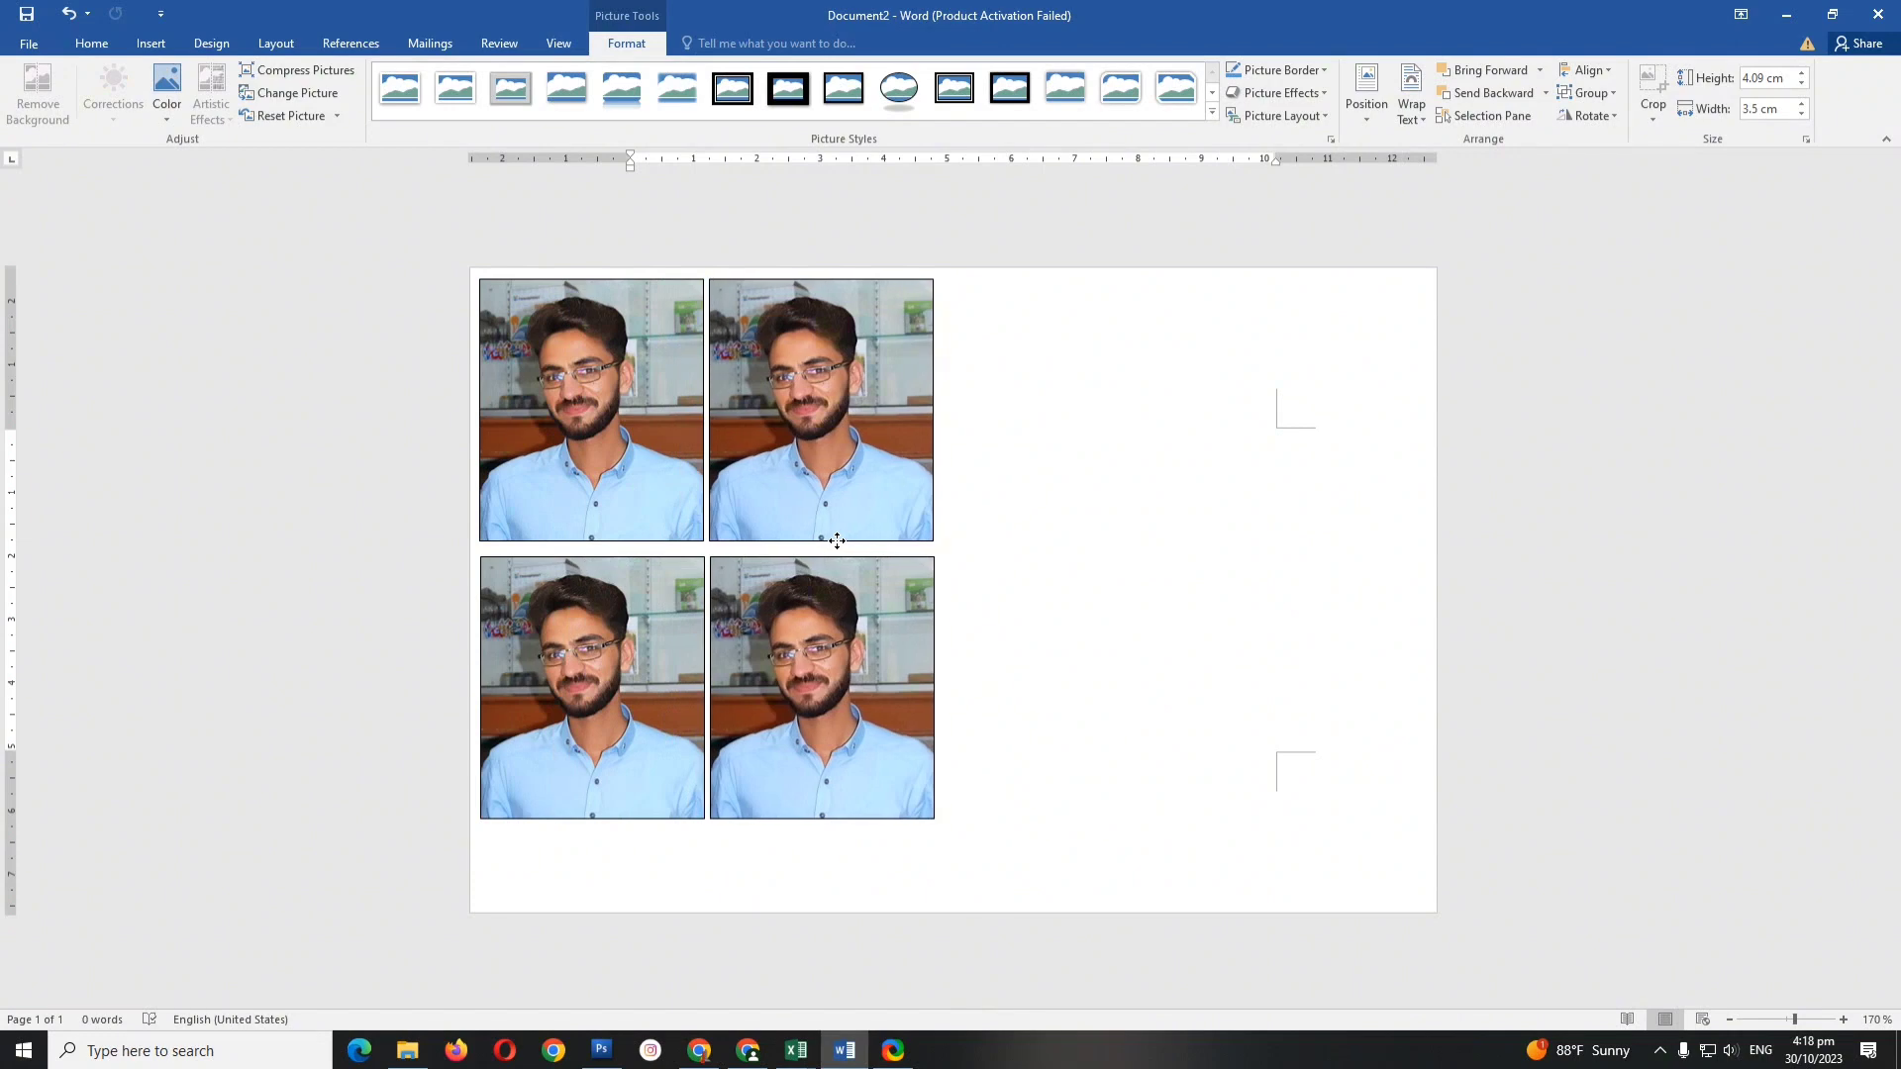
{"action": "left_click_drag", "start_coordinate": [837, 541], "coordinate": [841, 541]}
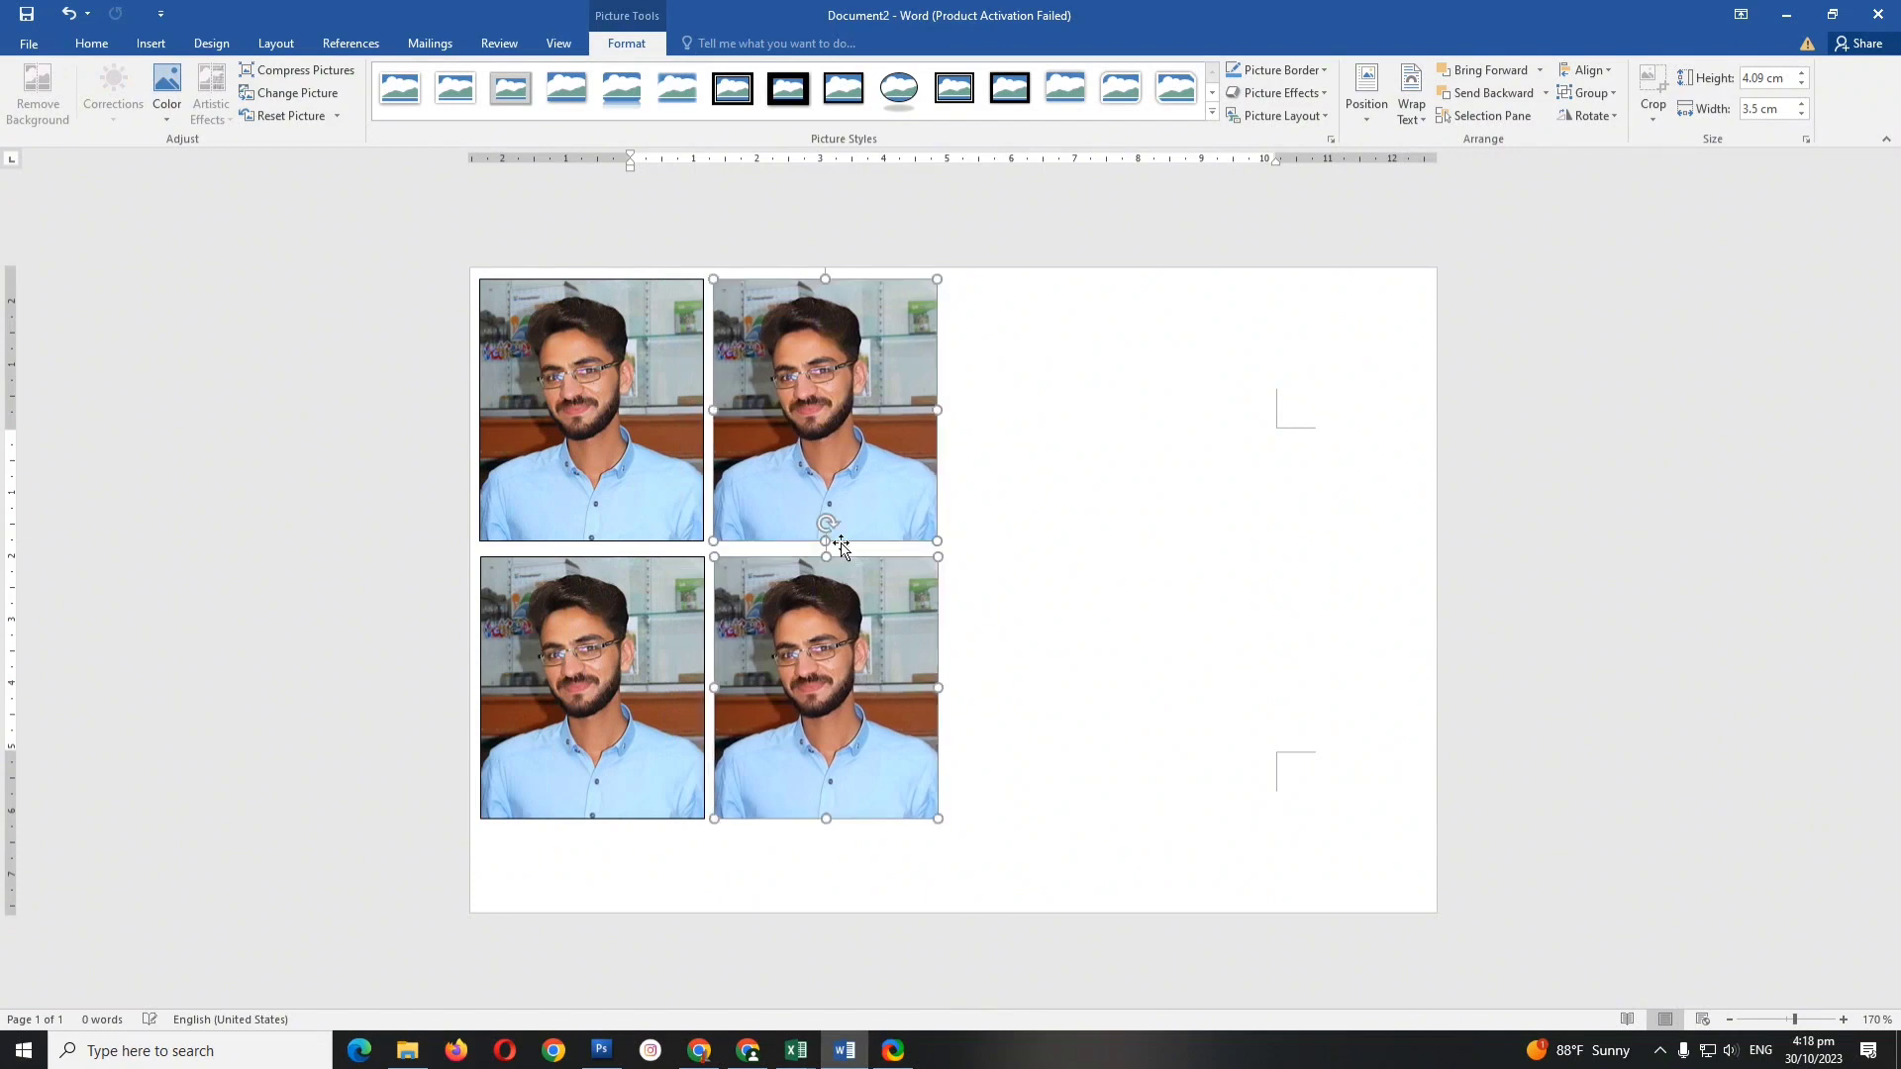
Select all four photos and duplicate the block rightward, making two rows of four.
{"action": "key", "text": "ctrl+a"}
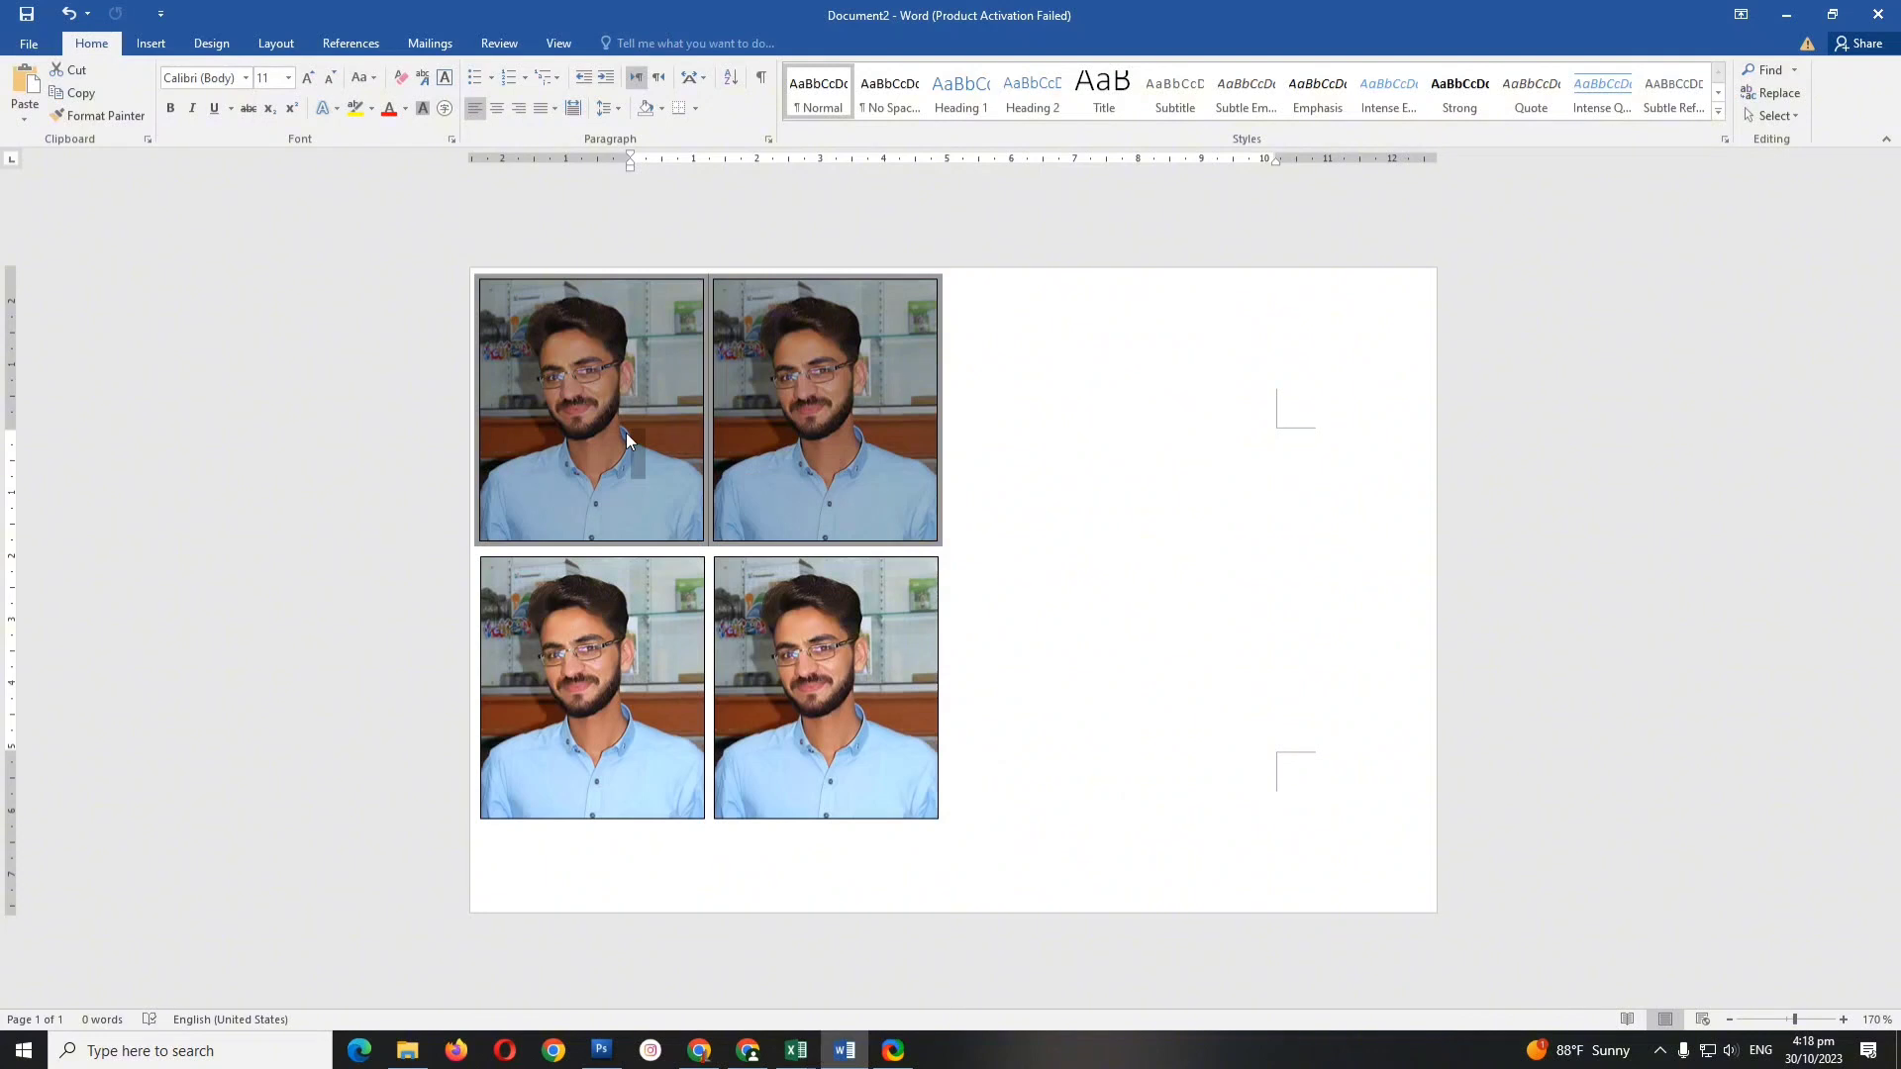
{"action": "left_click", "coordinate": [1073, 499]}
{"action": "left_click", "coordinate": [777, 452]}
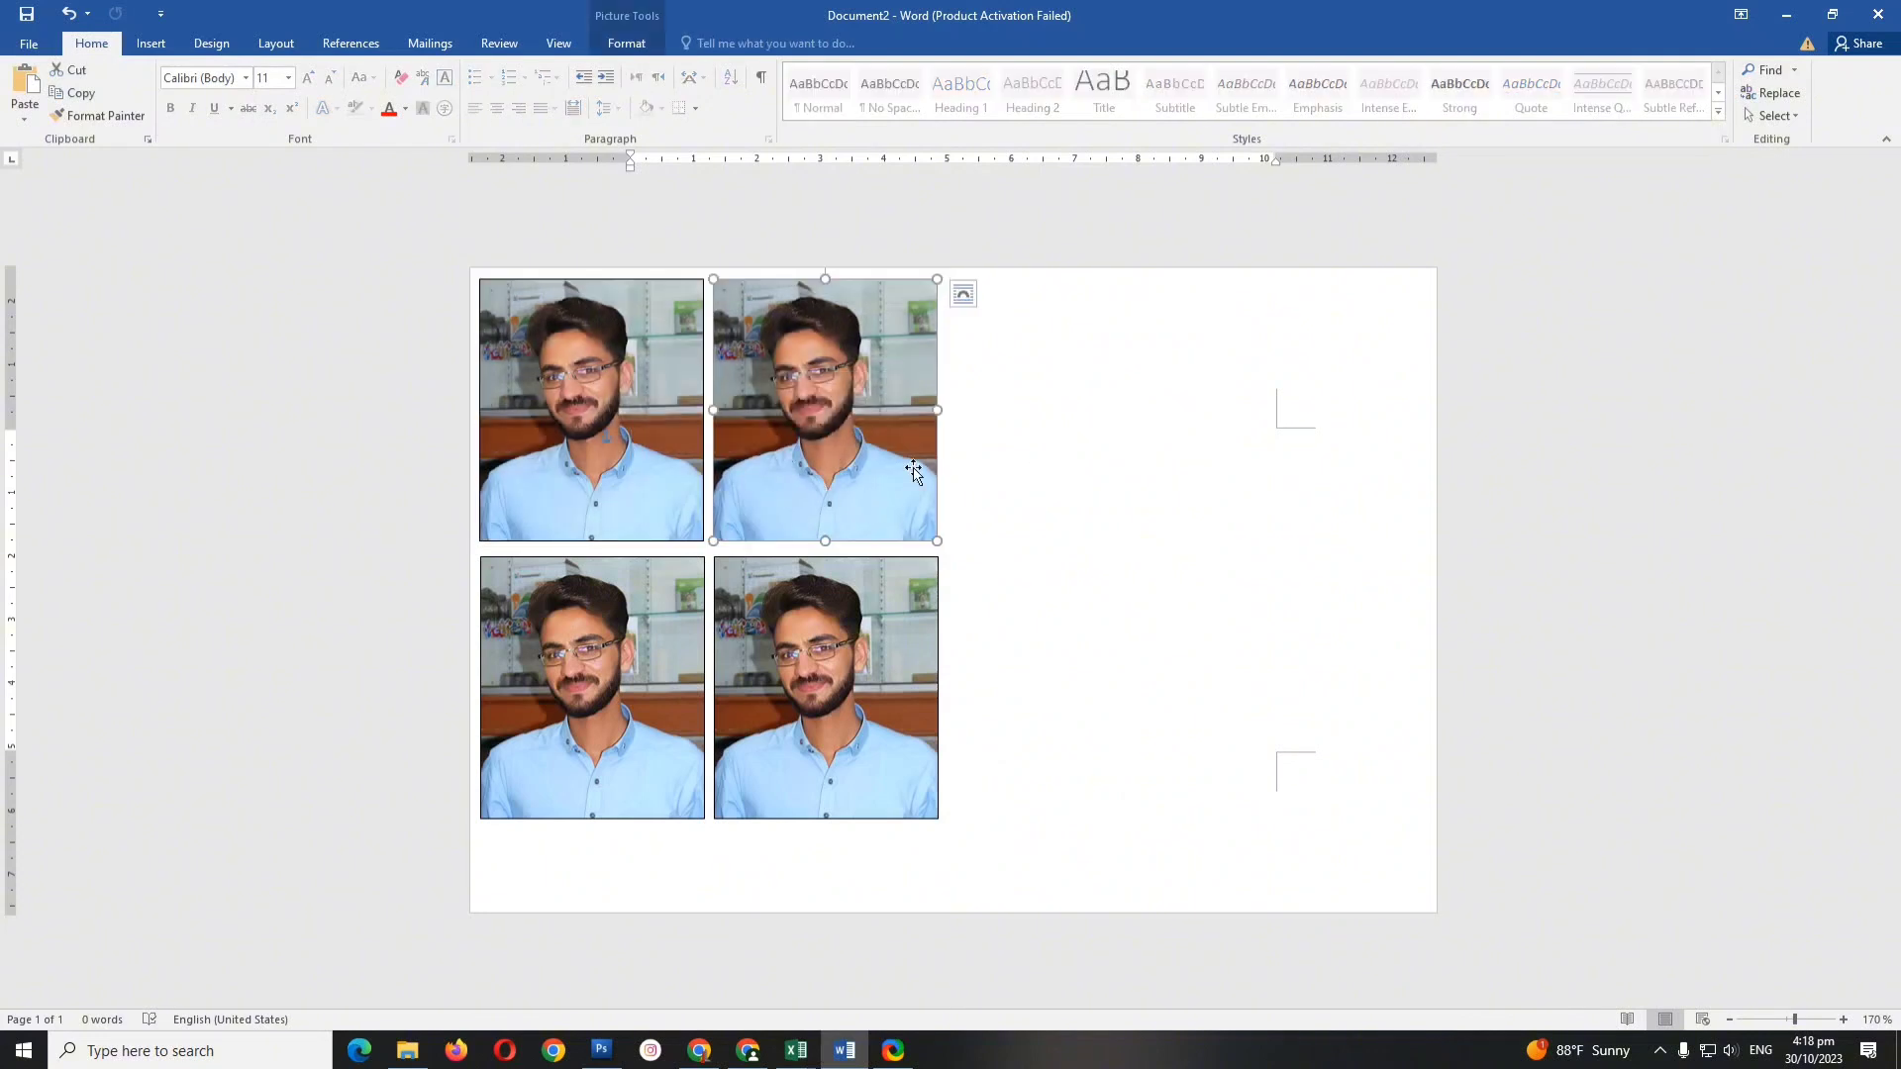
{"action": "left_click", "coordinate": [658, 495], "text": "ctrl"}
{"action": "left_click", "coordinate": [642, 624], "text": "ctrl"}
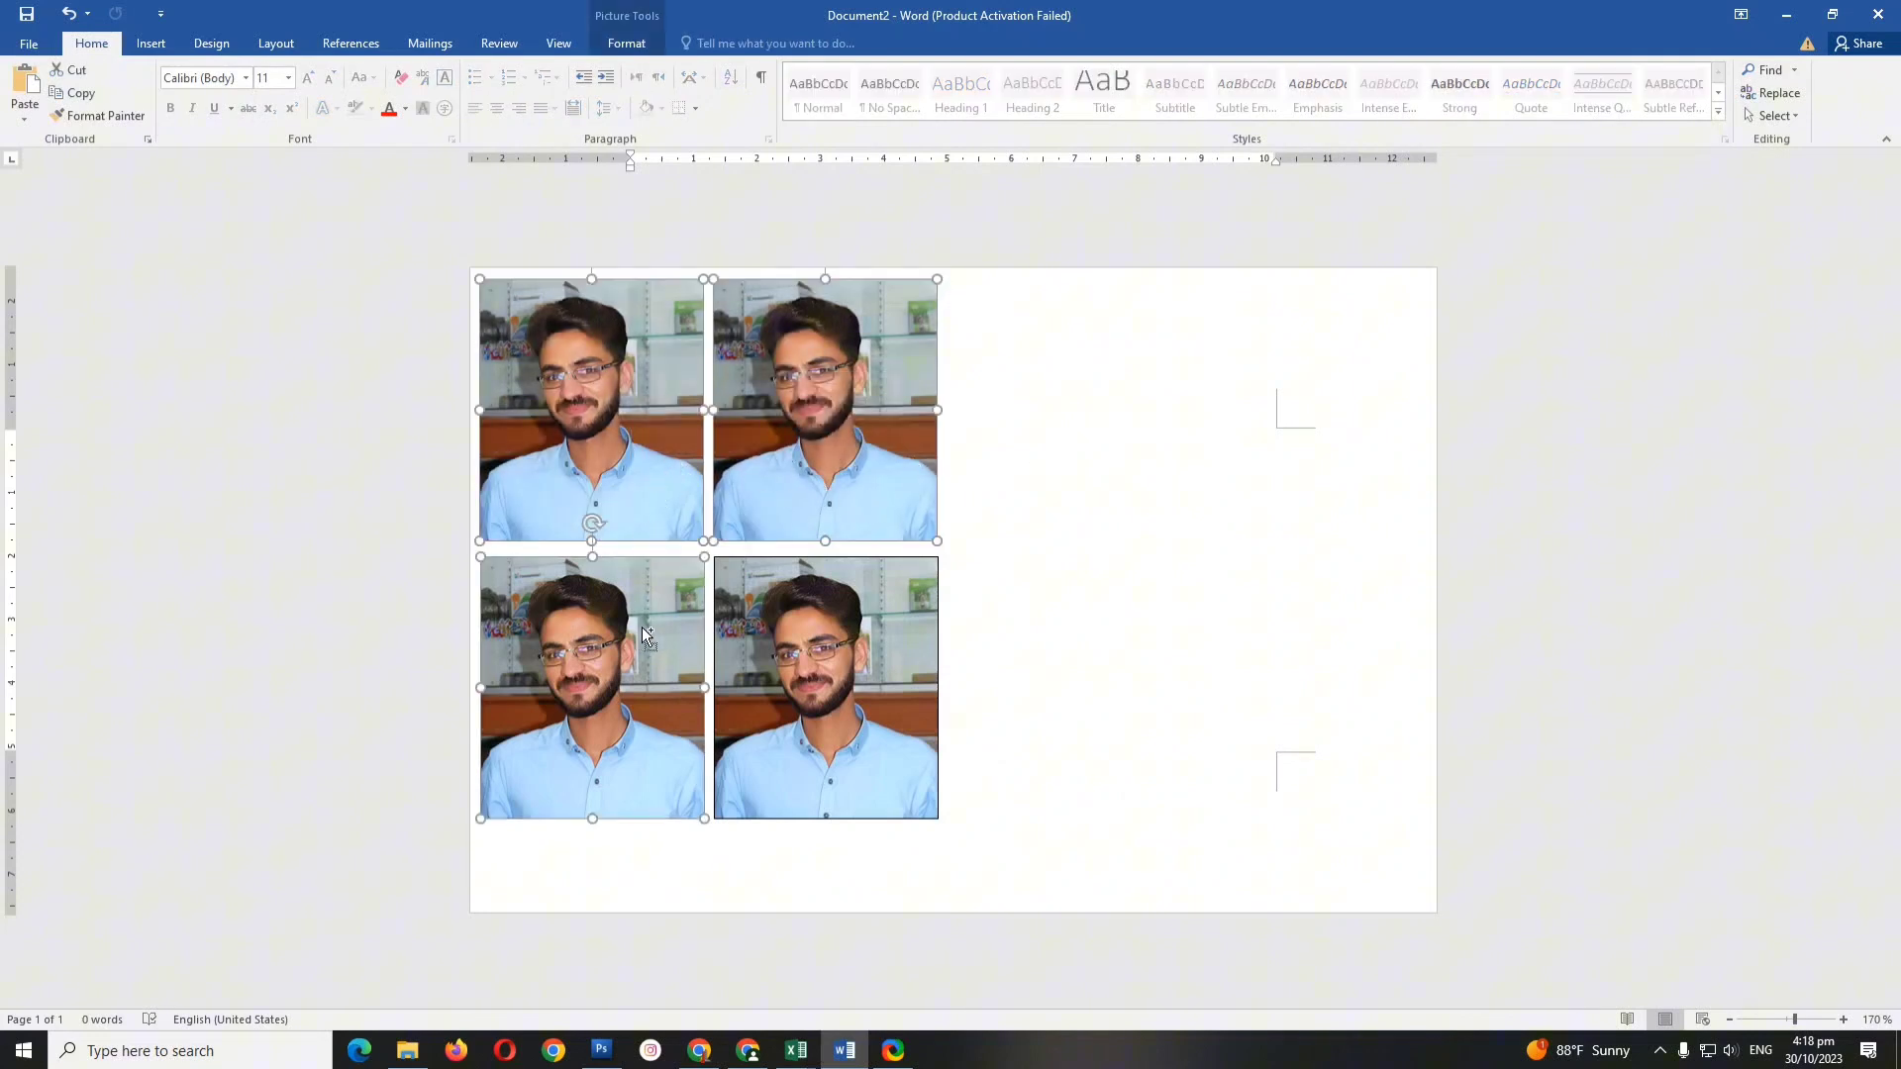
{"action": "left_click", "coordinate": [743, 639], "text": "ctrl"}
{"action": "left_click_drag", "start_coordinate": [853, 473], "coordinate": [1213, 517]}
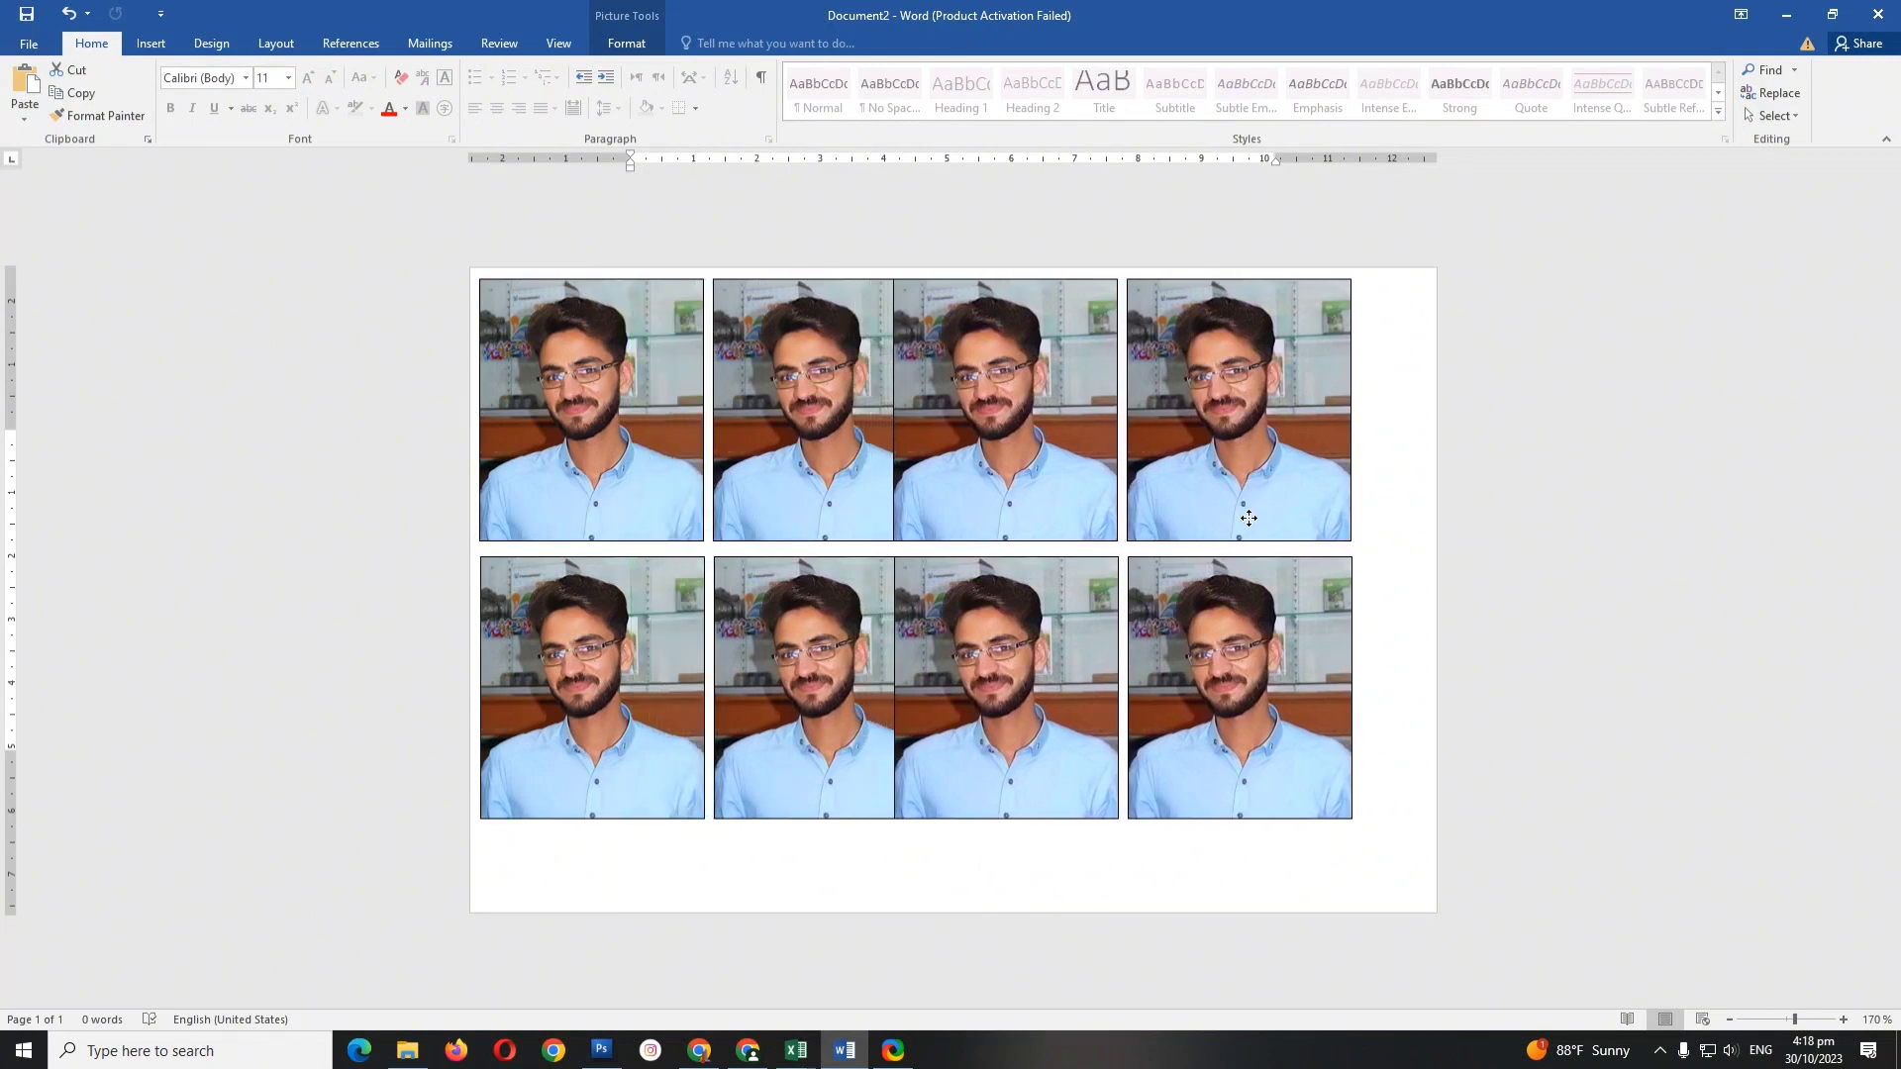
{"action": "left_click_drag", "start_coordinate": [1213, 517], "coordinate": [1294, 525]}
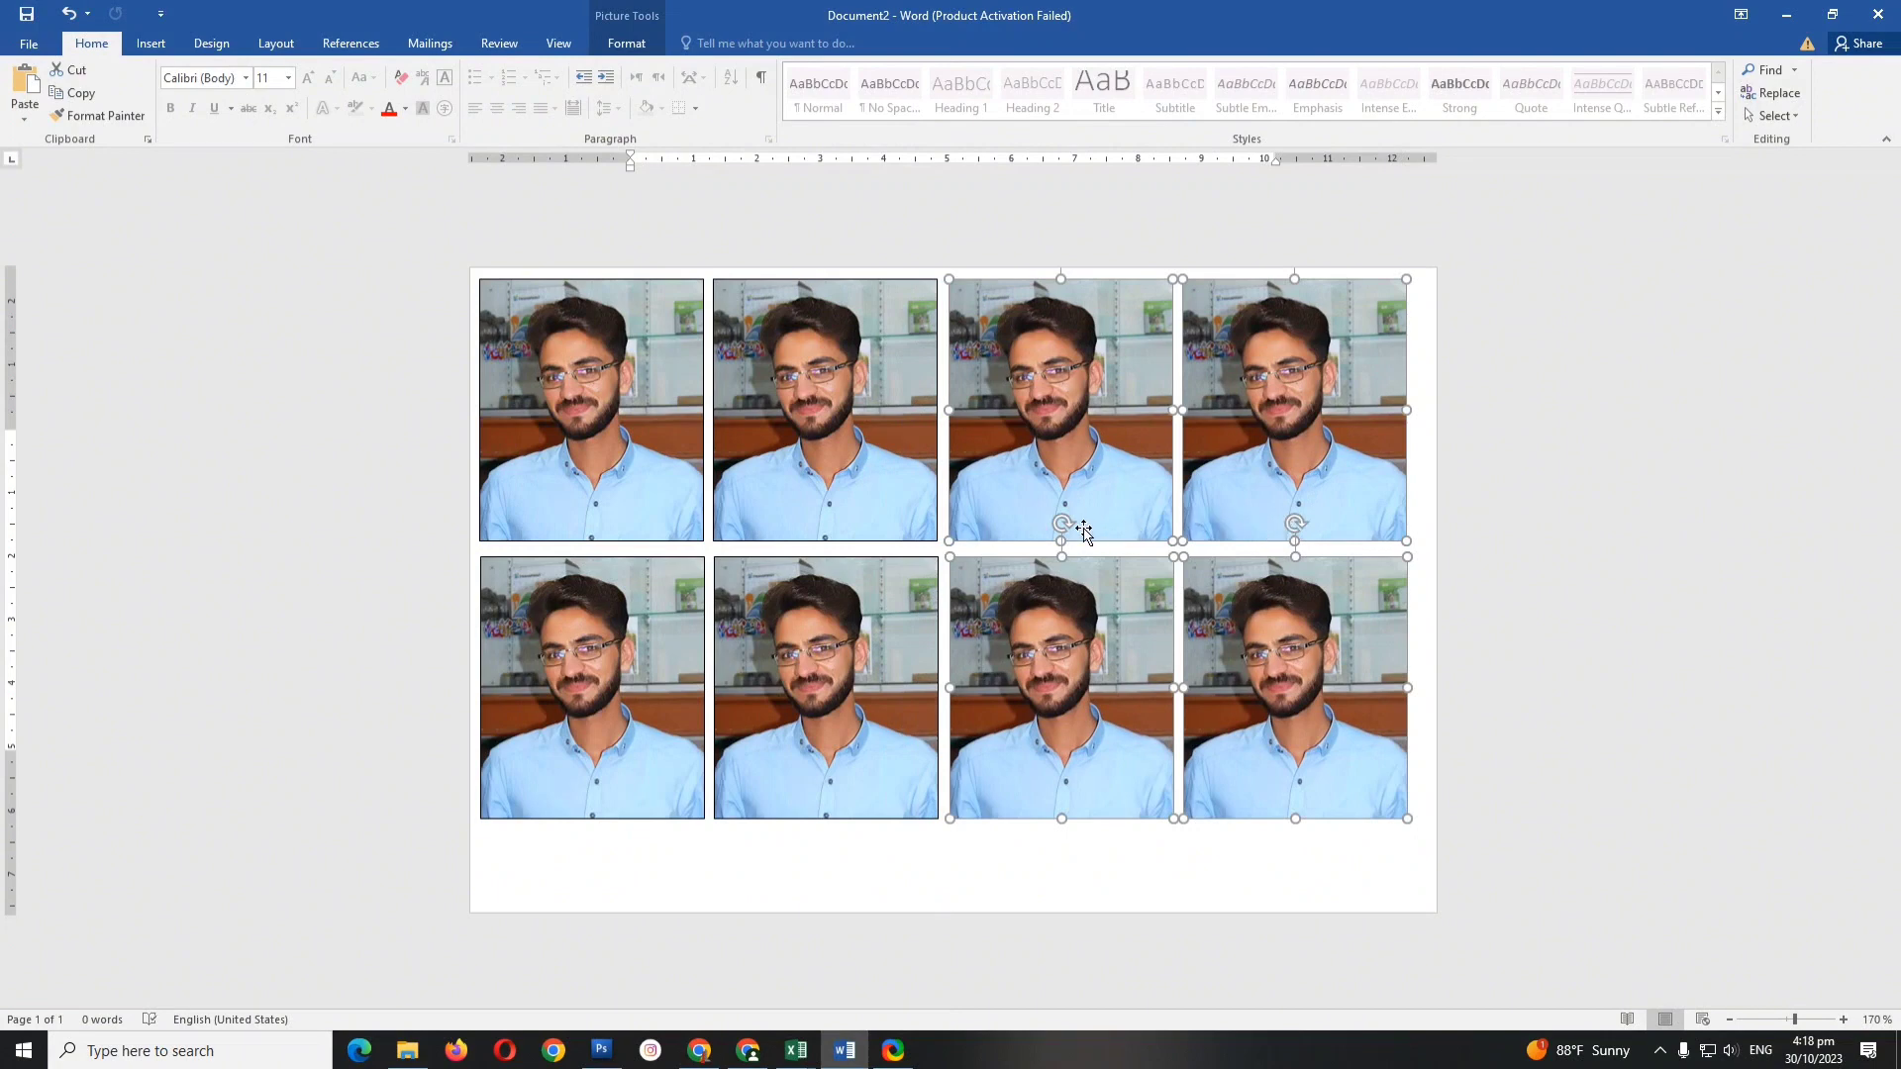
Select the photos together and shift the whole two-by-four block slightly down and right to center it.
{"action": "left_click", "coordinate": [824, 435], "text": "ctrl"}
{"action": "left_click", "coordinate": [664, 429], "text": "ctrl"}
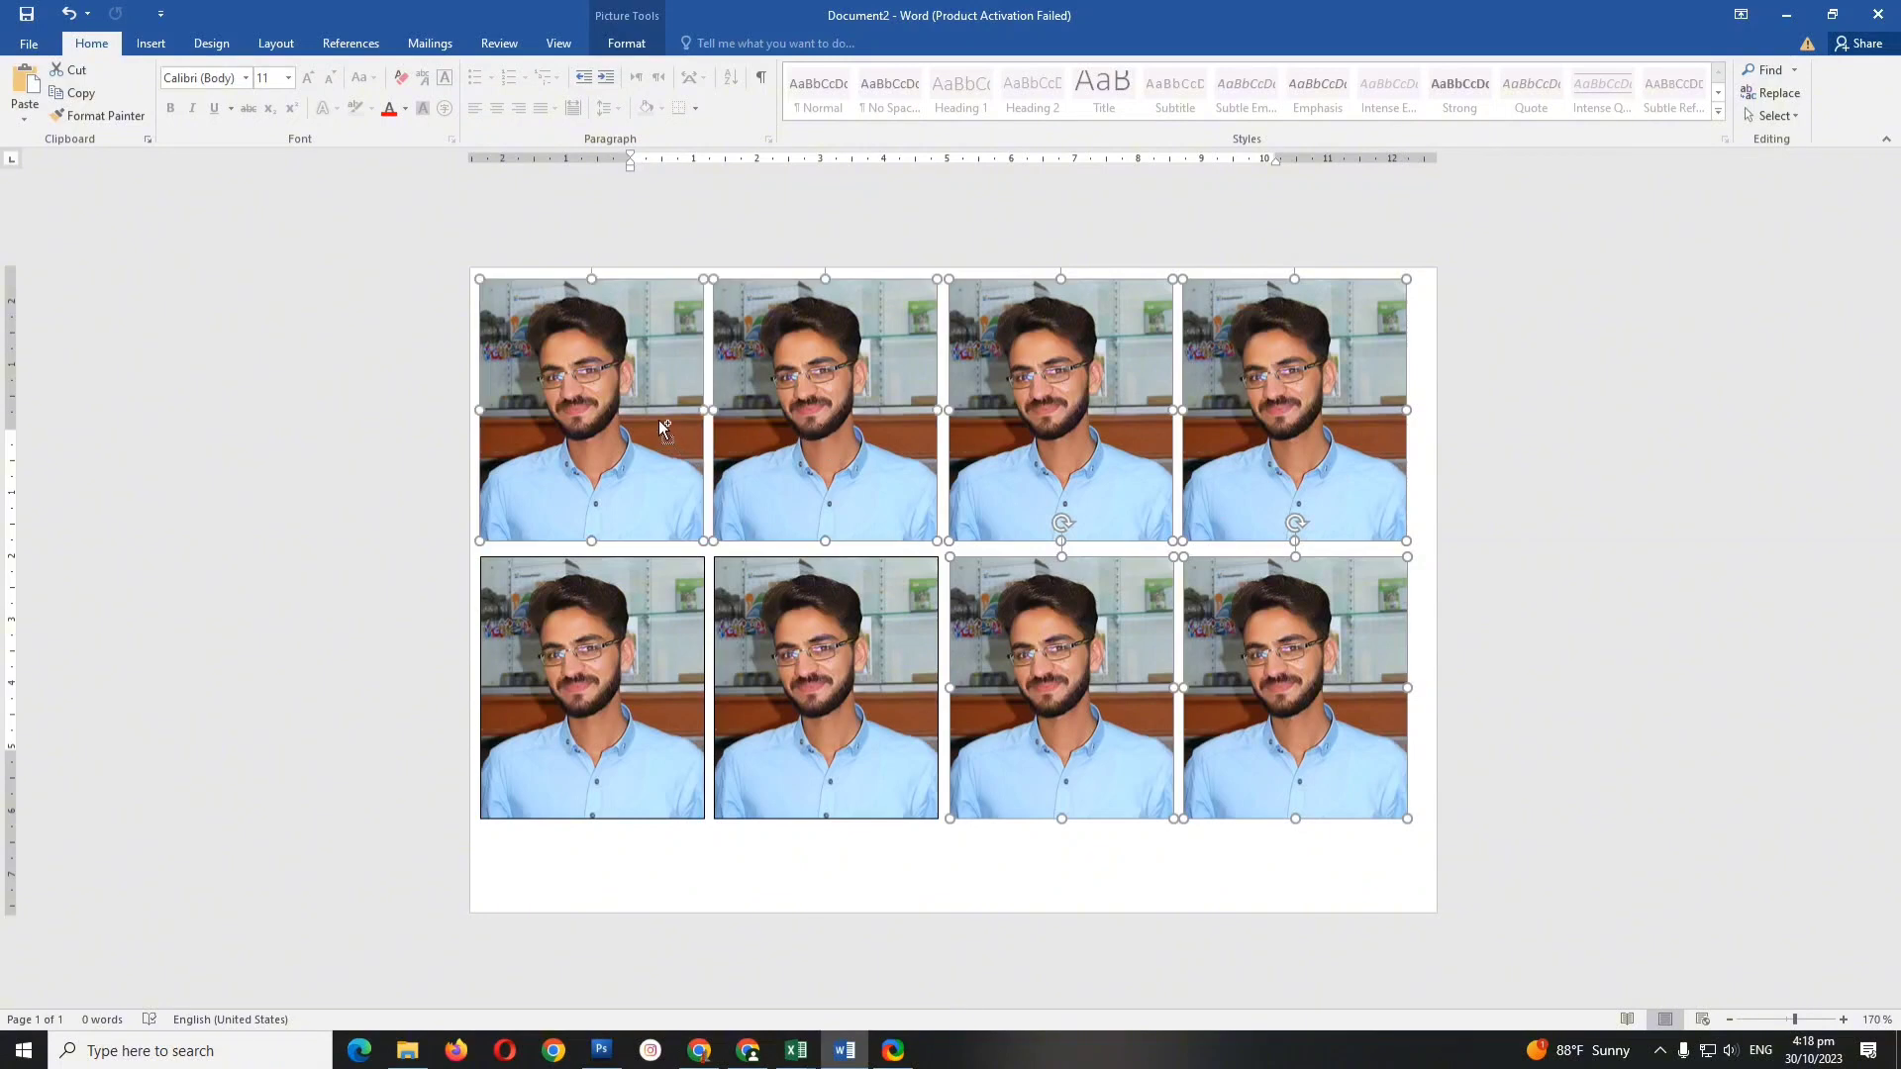
{"action": "left_click", "coordinate": [654, 602], "text": "ctrl"}
{"action": "left_click", "coordinate": [788, 630], "text": "ctrl"}
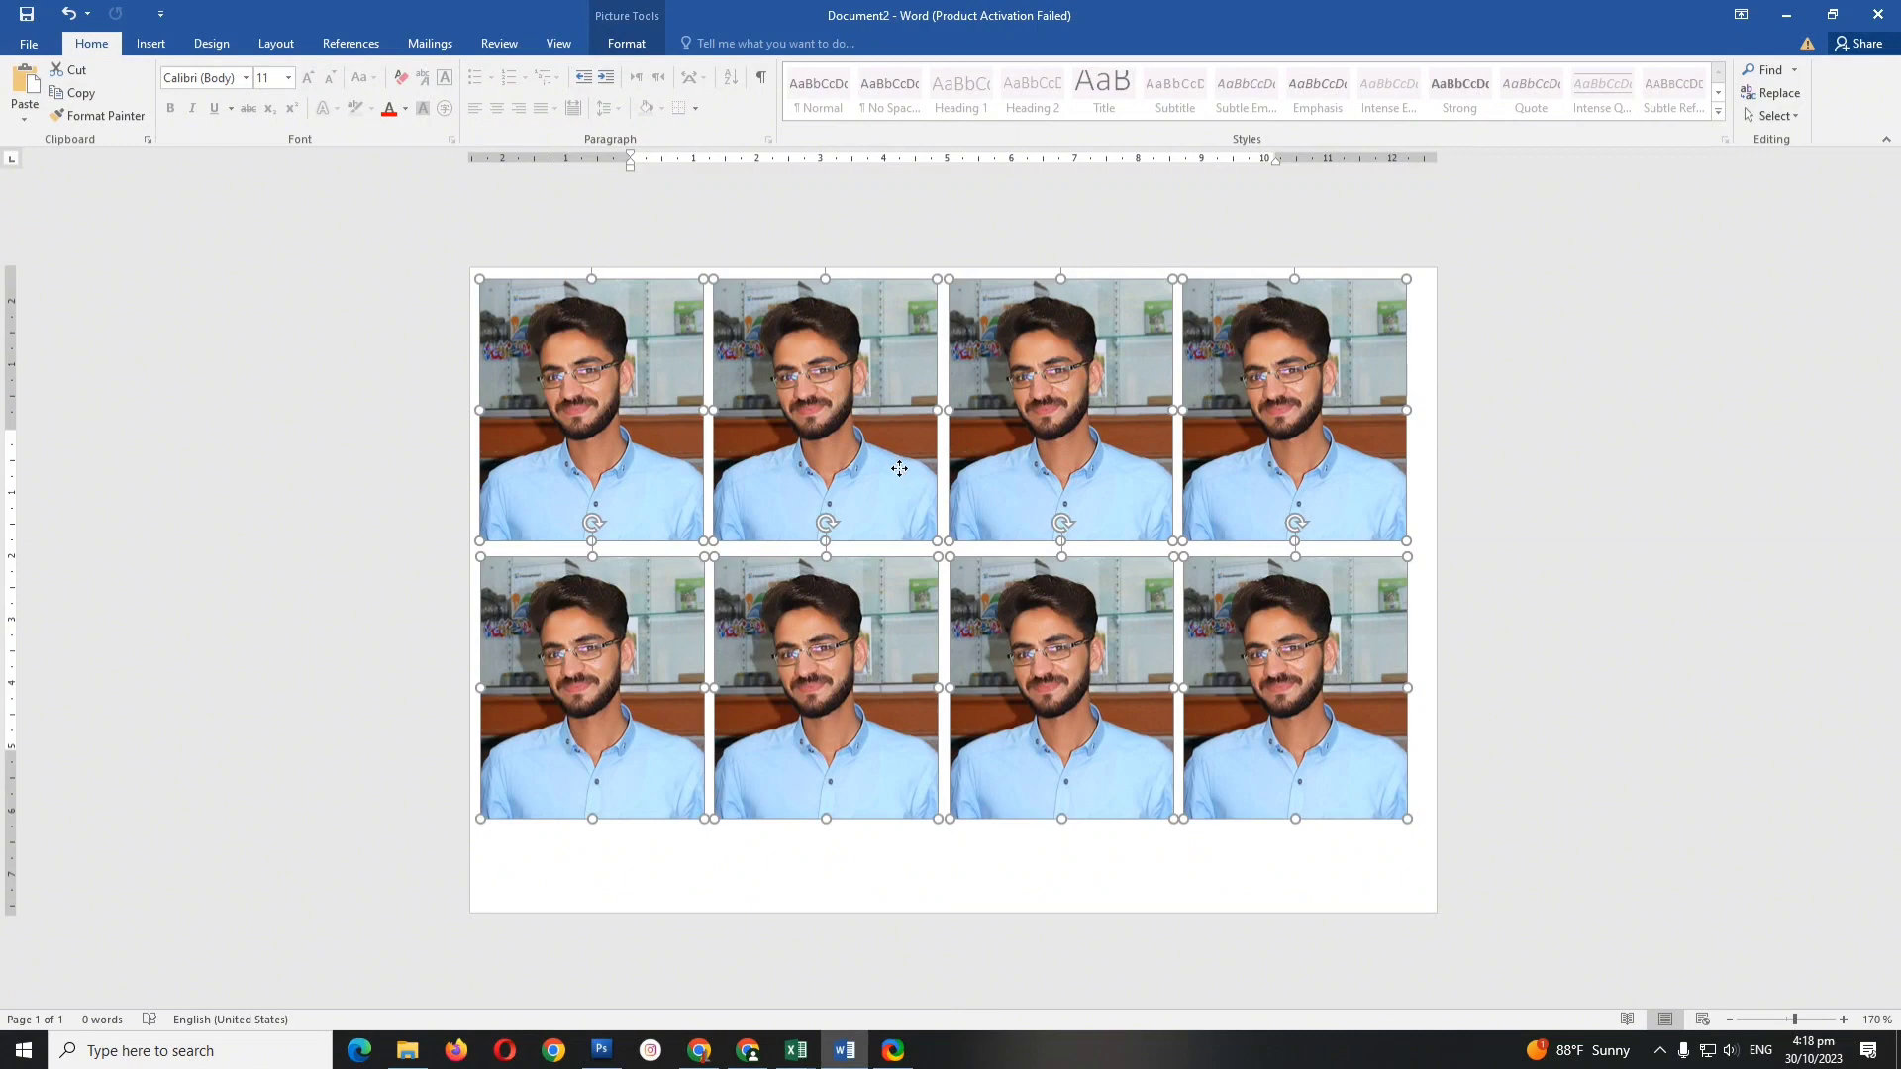
{"action": "left_click_drag", "start_coordinate": [896, 469], "coordinate": [906, 489]}
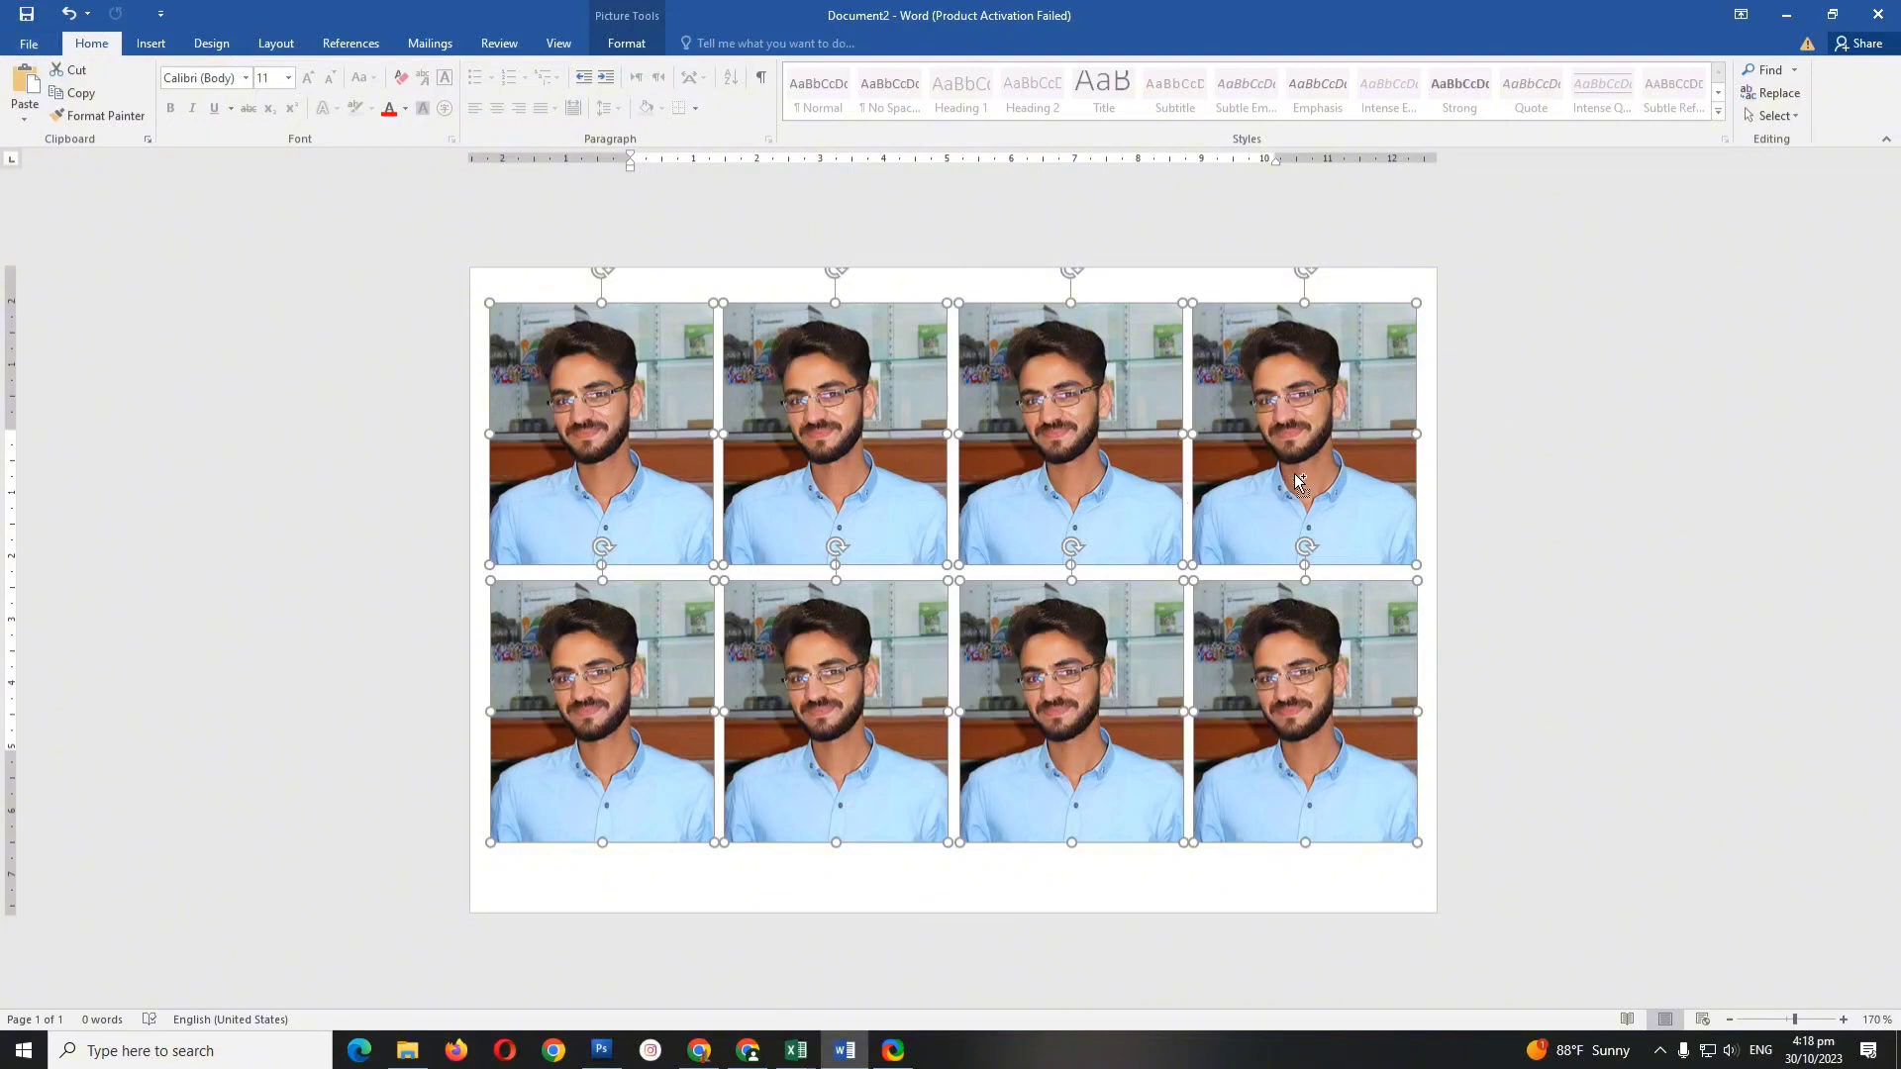
Show the print preview of the eight photos on the 4x6 landscape page.
{"action": "key", "text": "ctrl+p"}
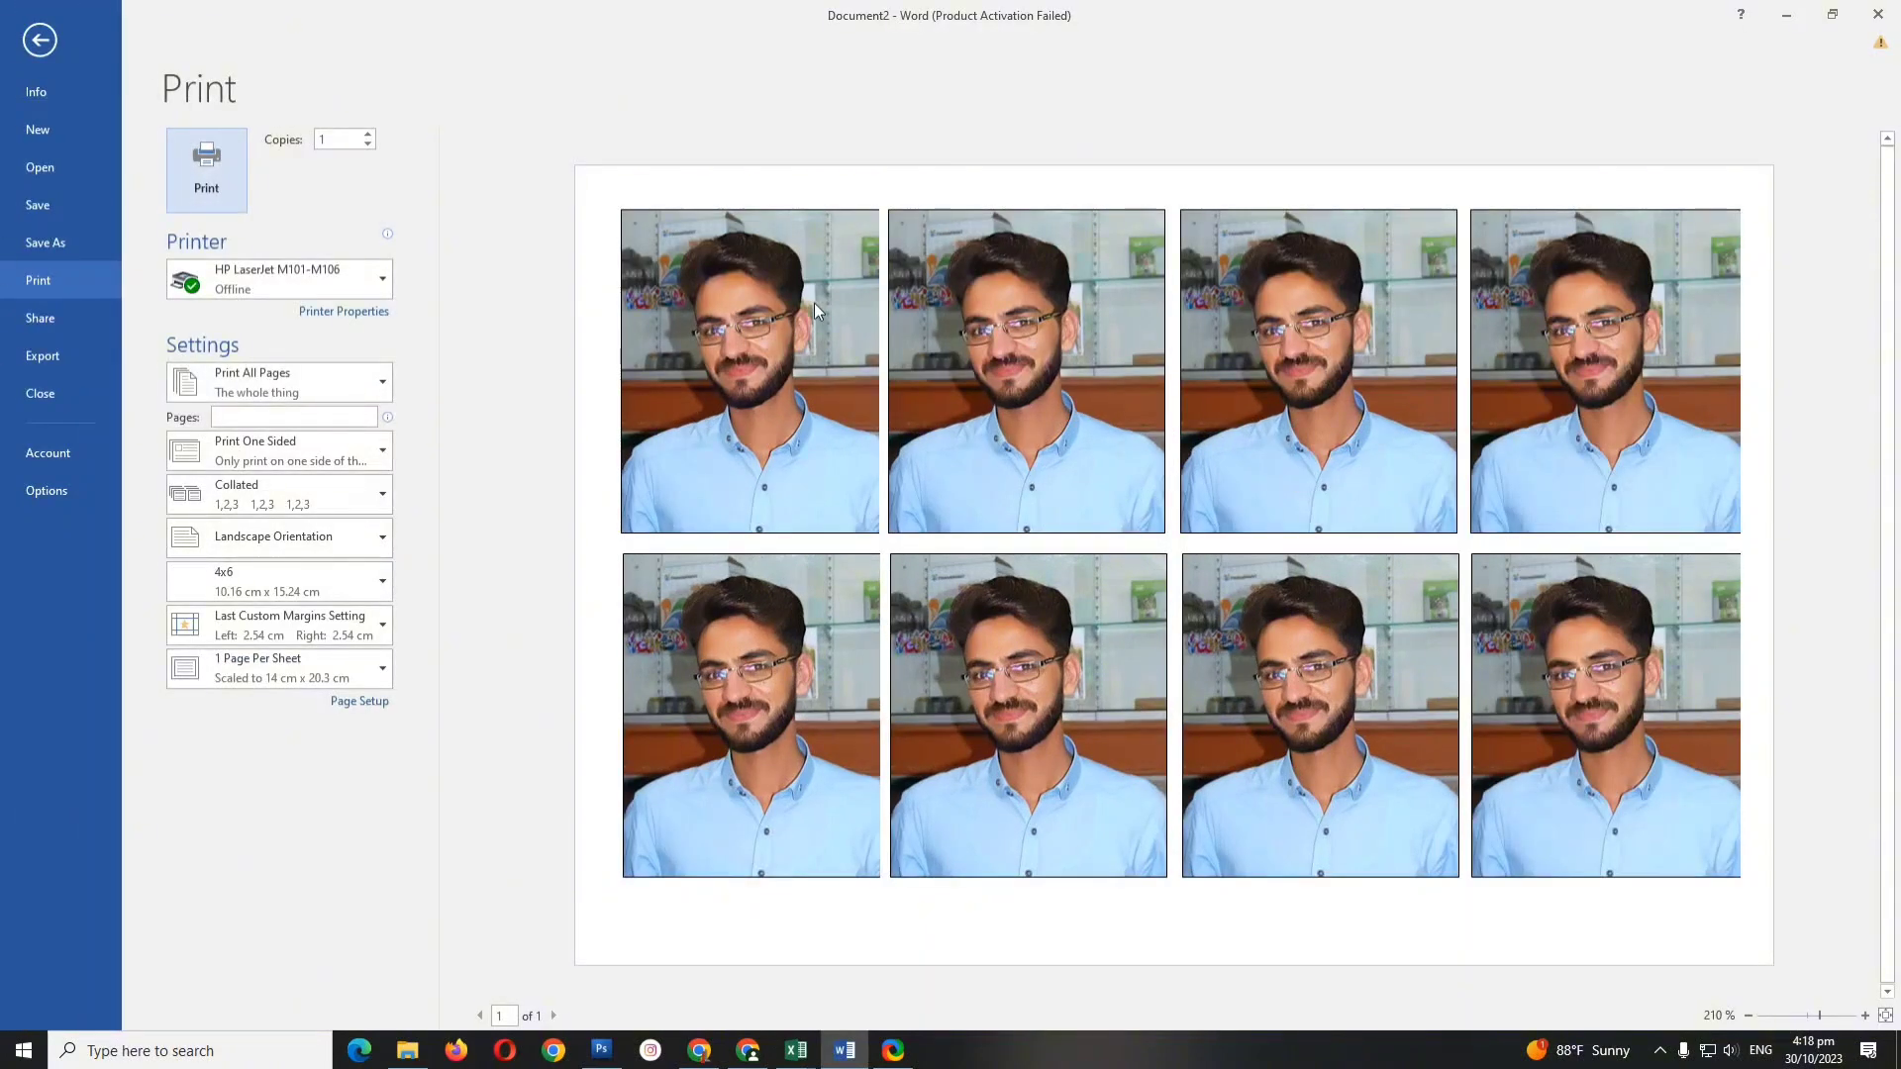
{"action": "left_click", "coordinate": [39, 39]}
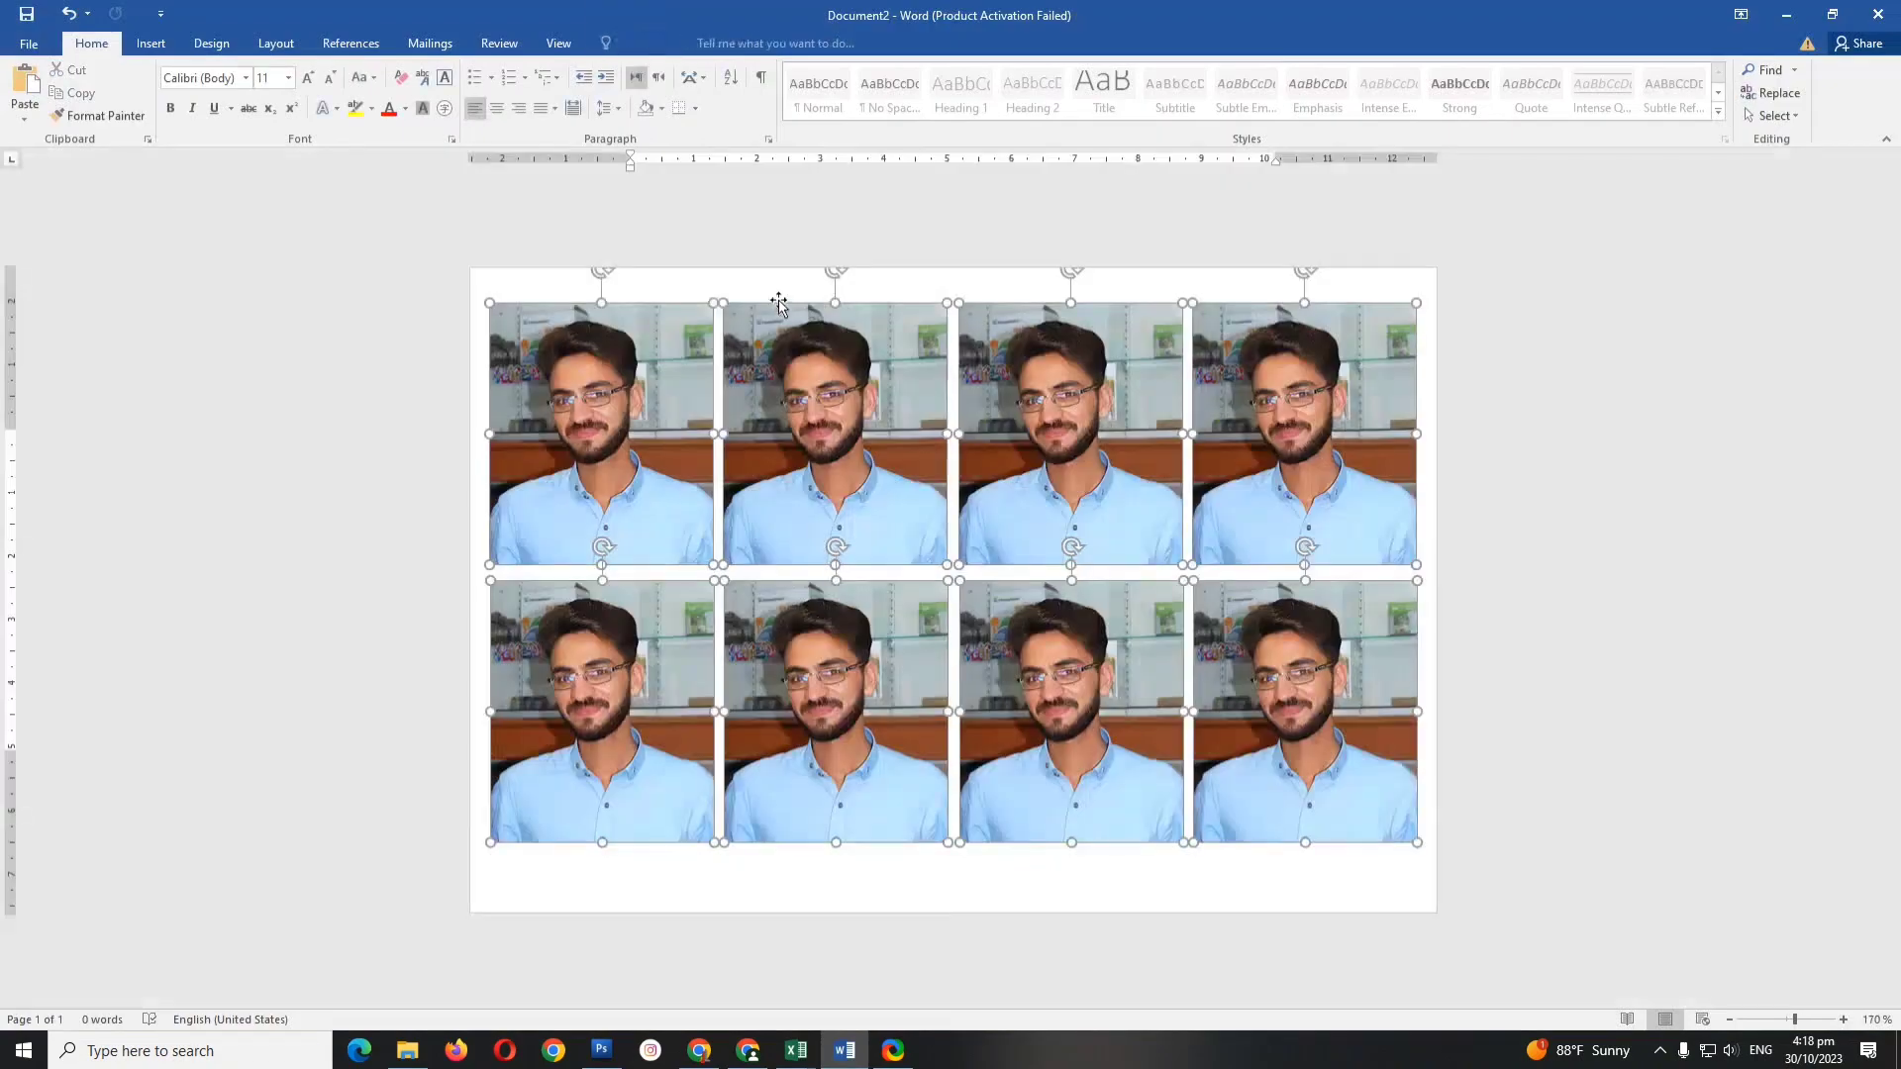
{"action": "left_click", "coordinate": [23, 45]}
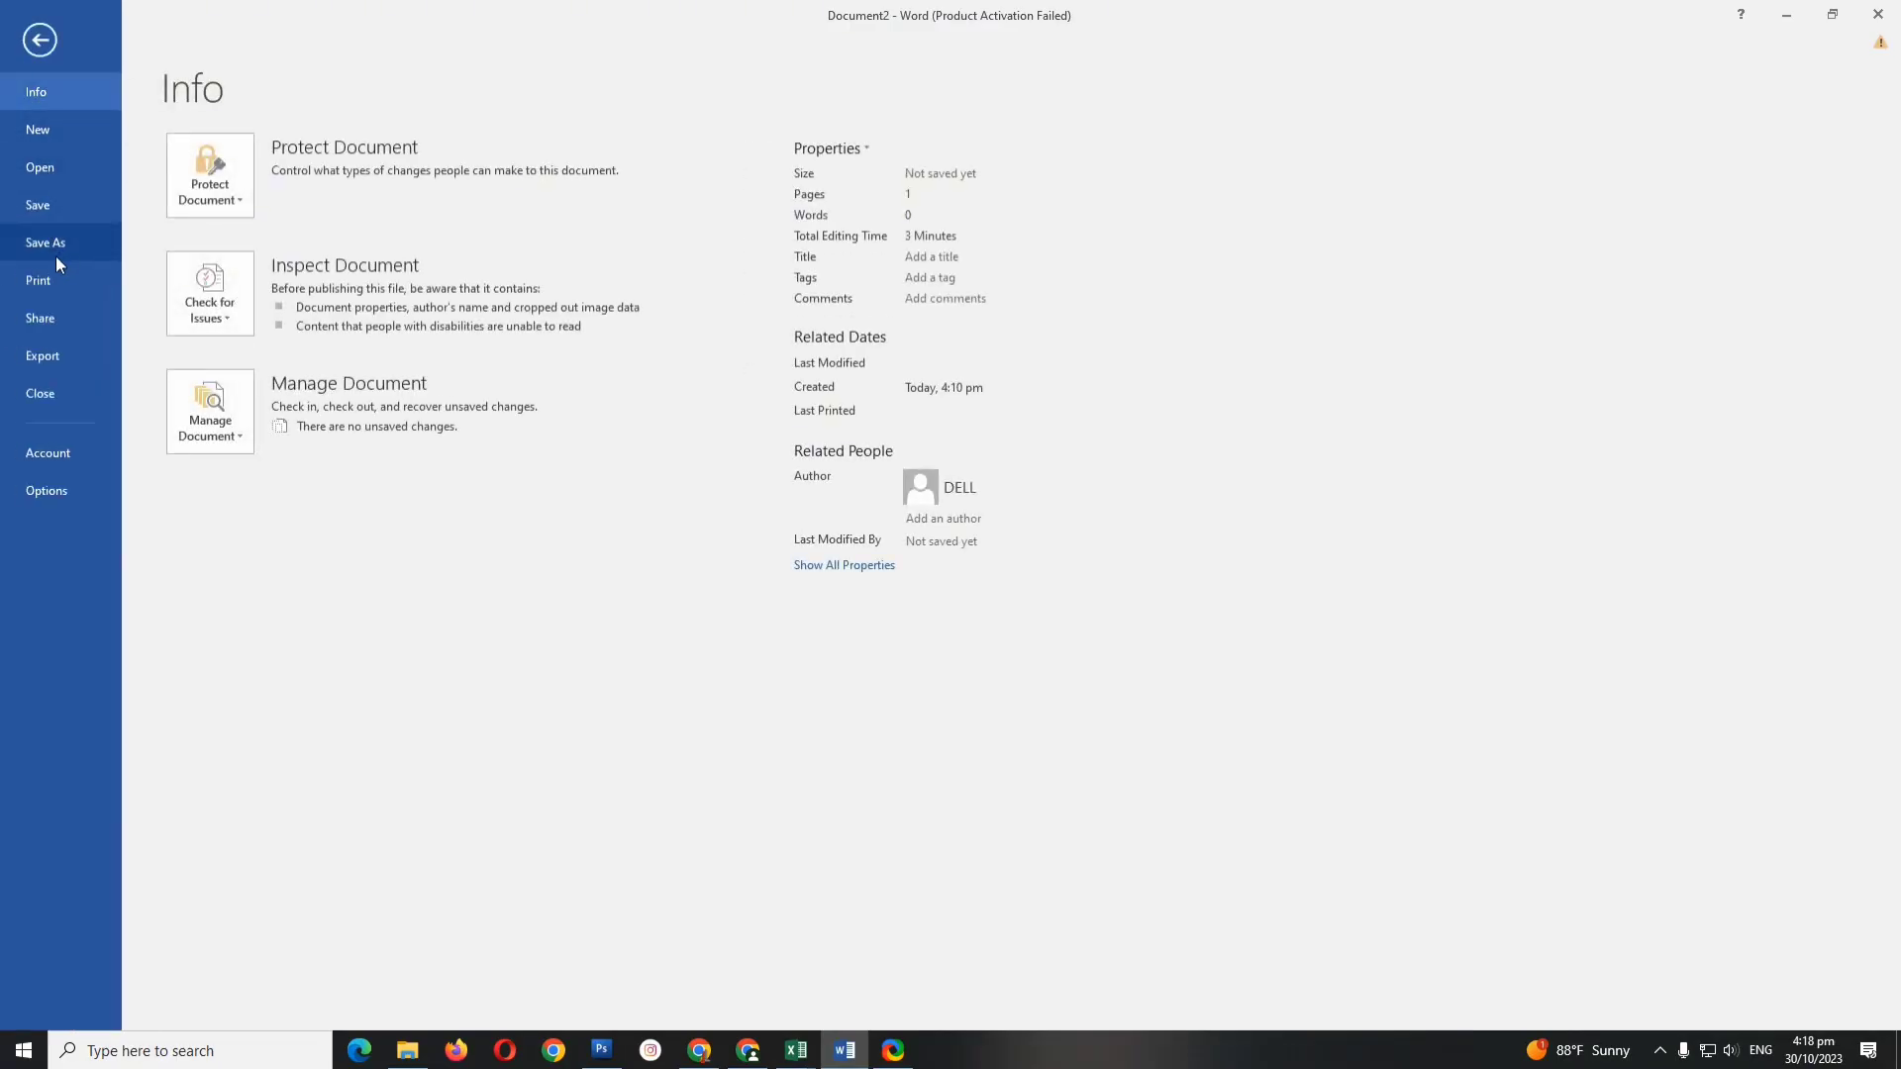
{"action": "left_click", "coordinate": [59, 281]}
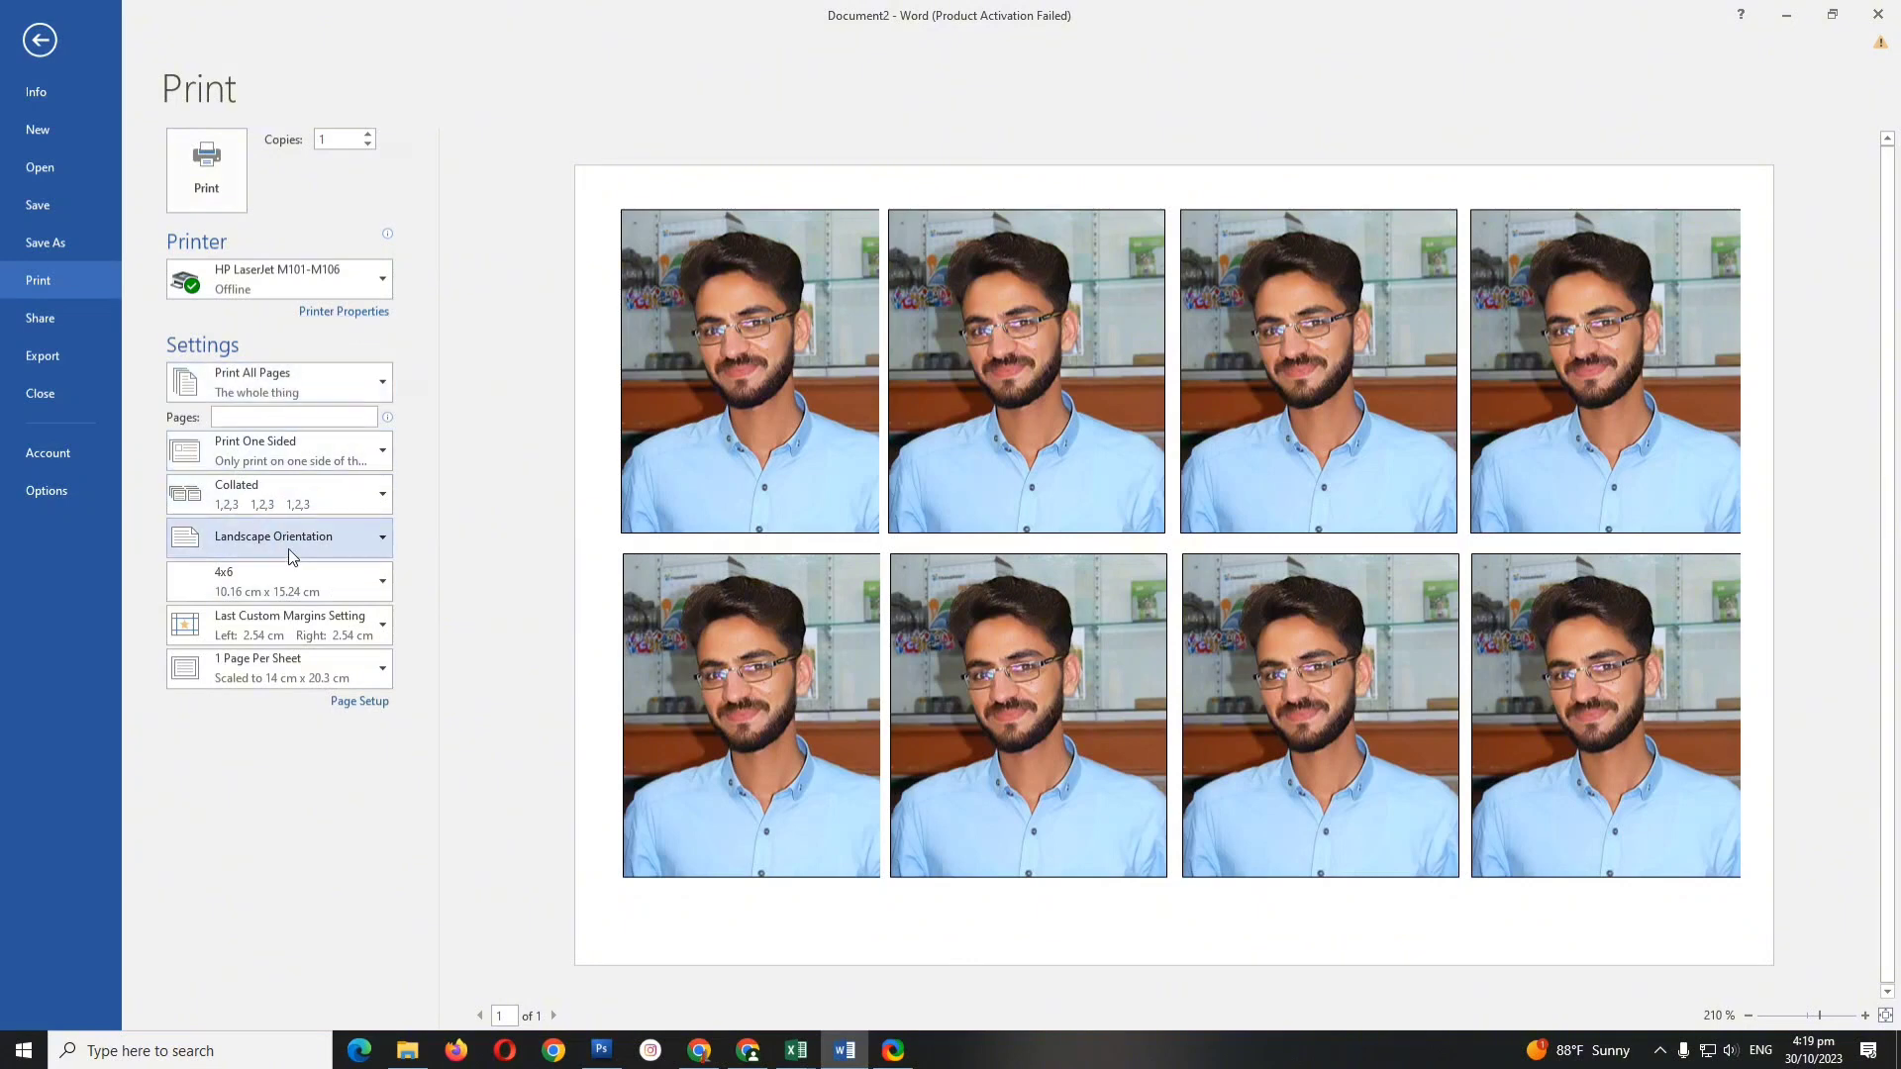
{"action": "left_click", "coordinate": [305, 578]}
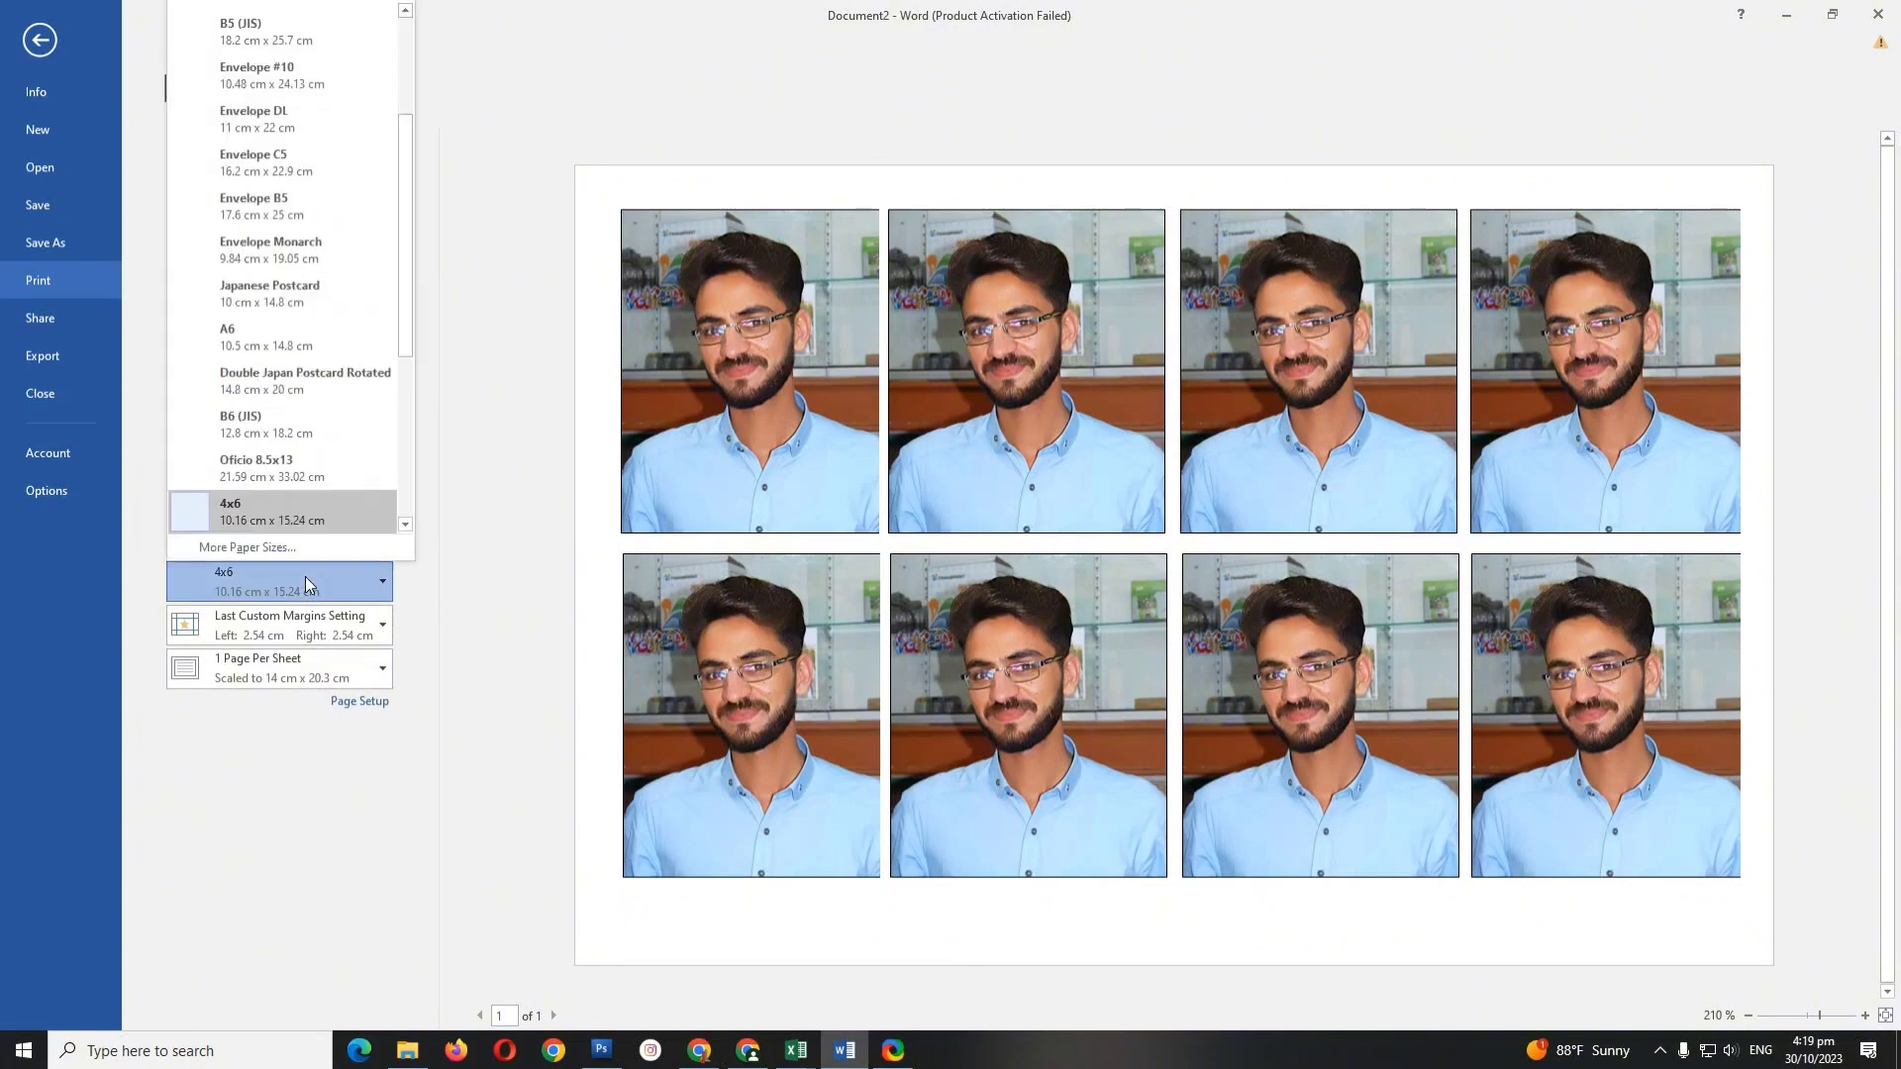
{"action": "left_click", "coordinate": [297, 515]}
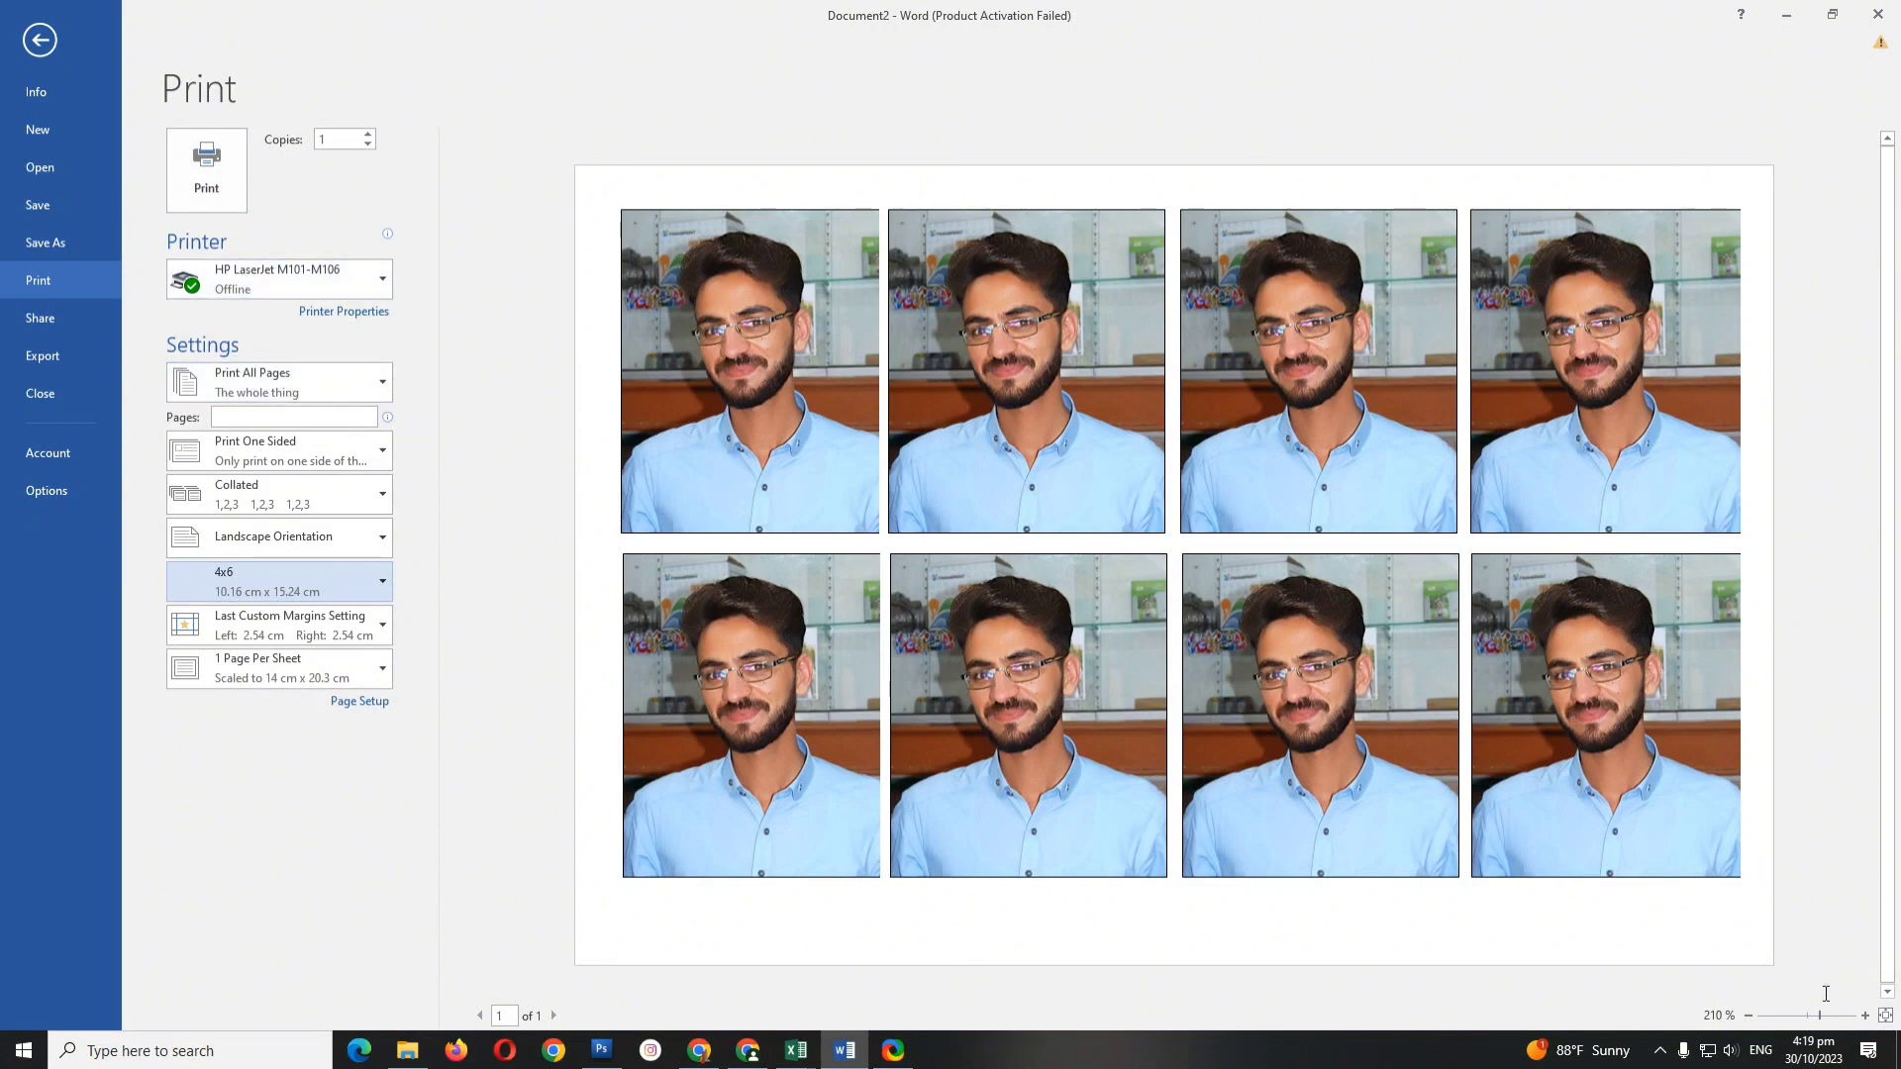
{"action": "left_click_drag", "start_coordinate": [1820, 1019], "coordinate": [1819, 1020]}
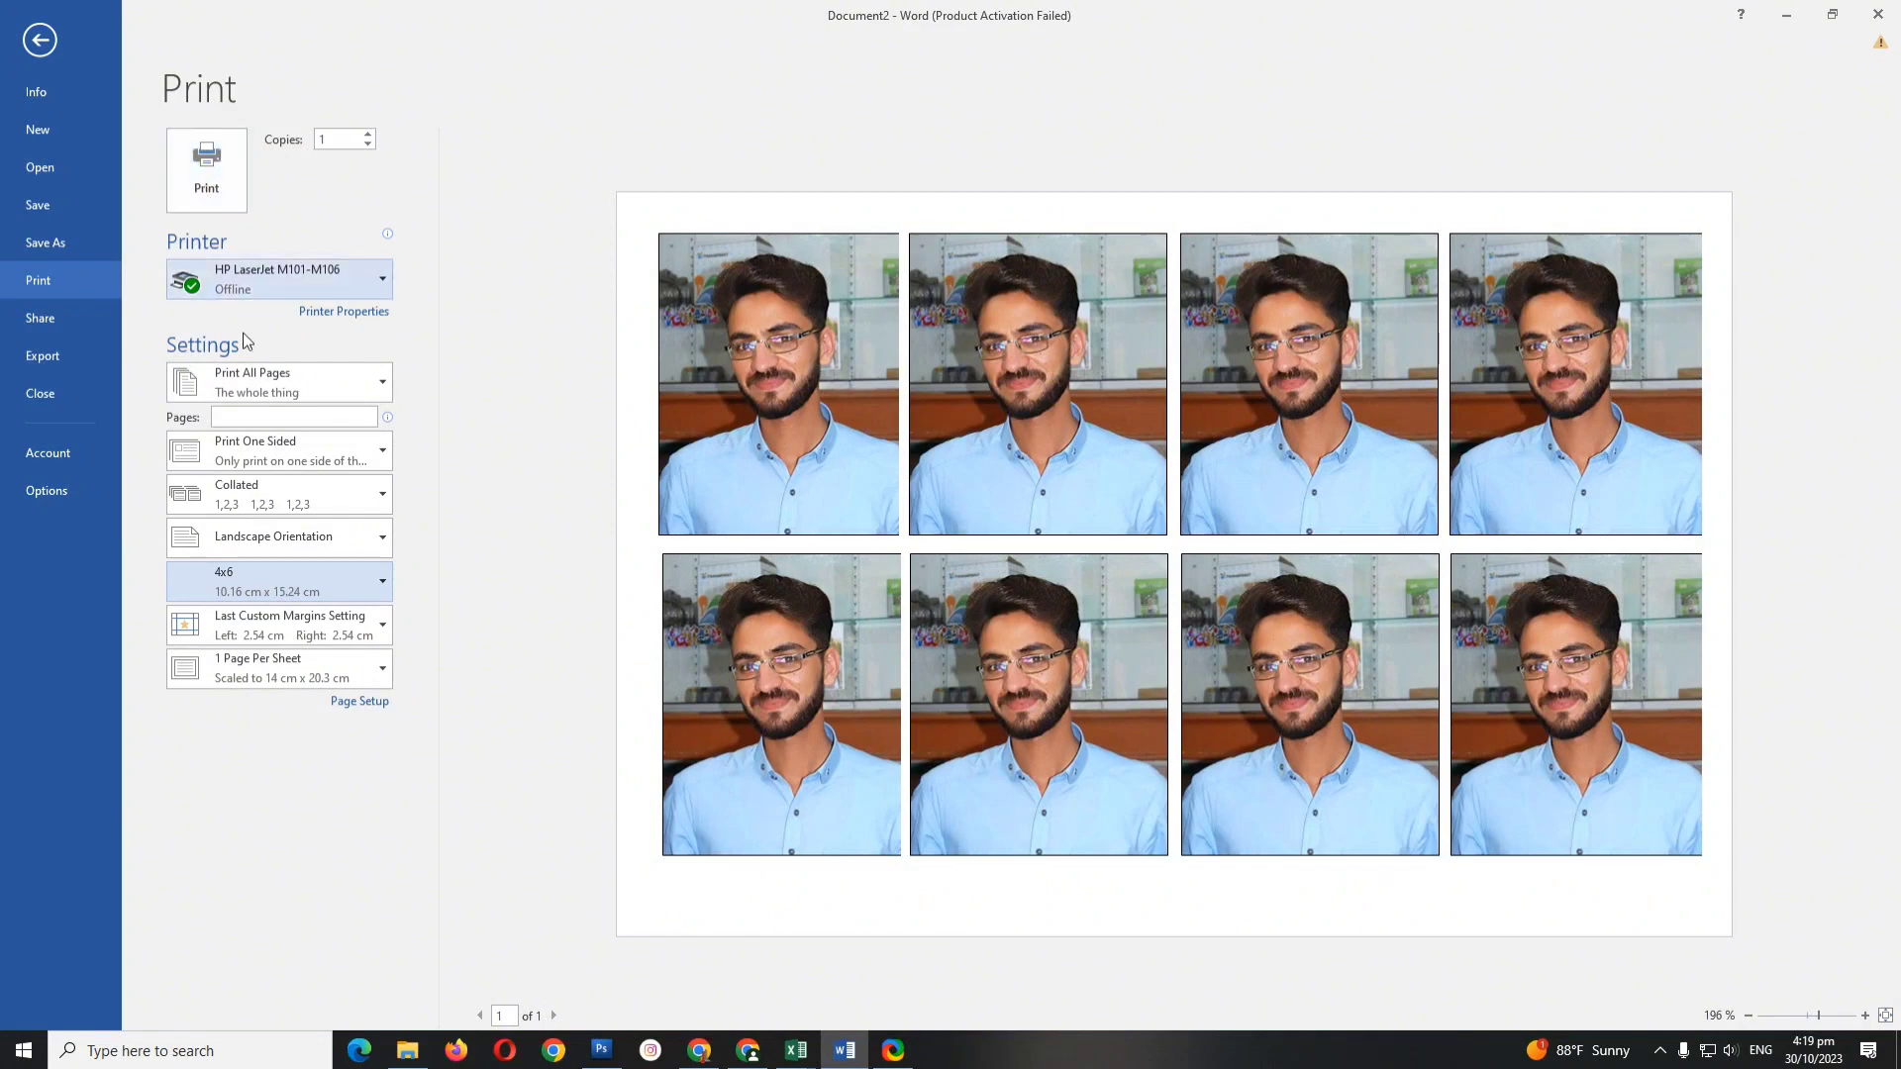
{"action": "left_click", "coordinate": [352, 708]}
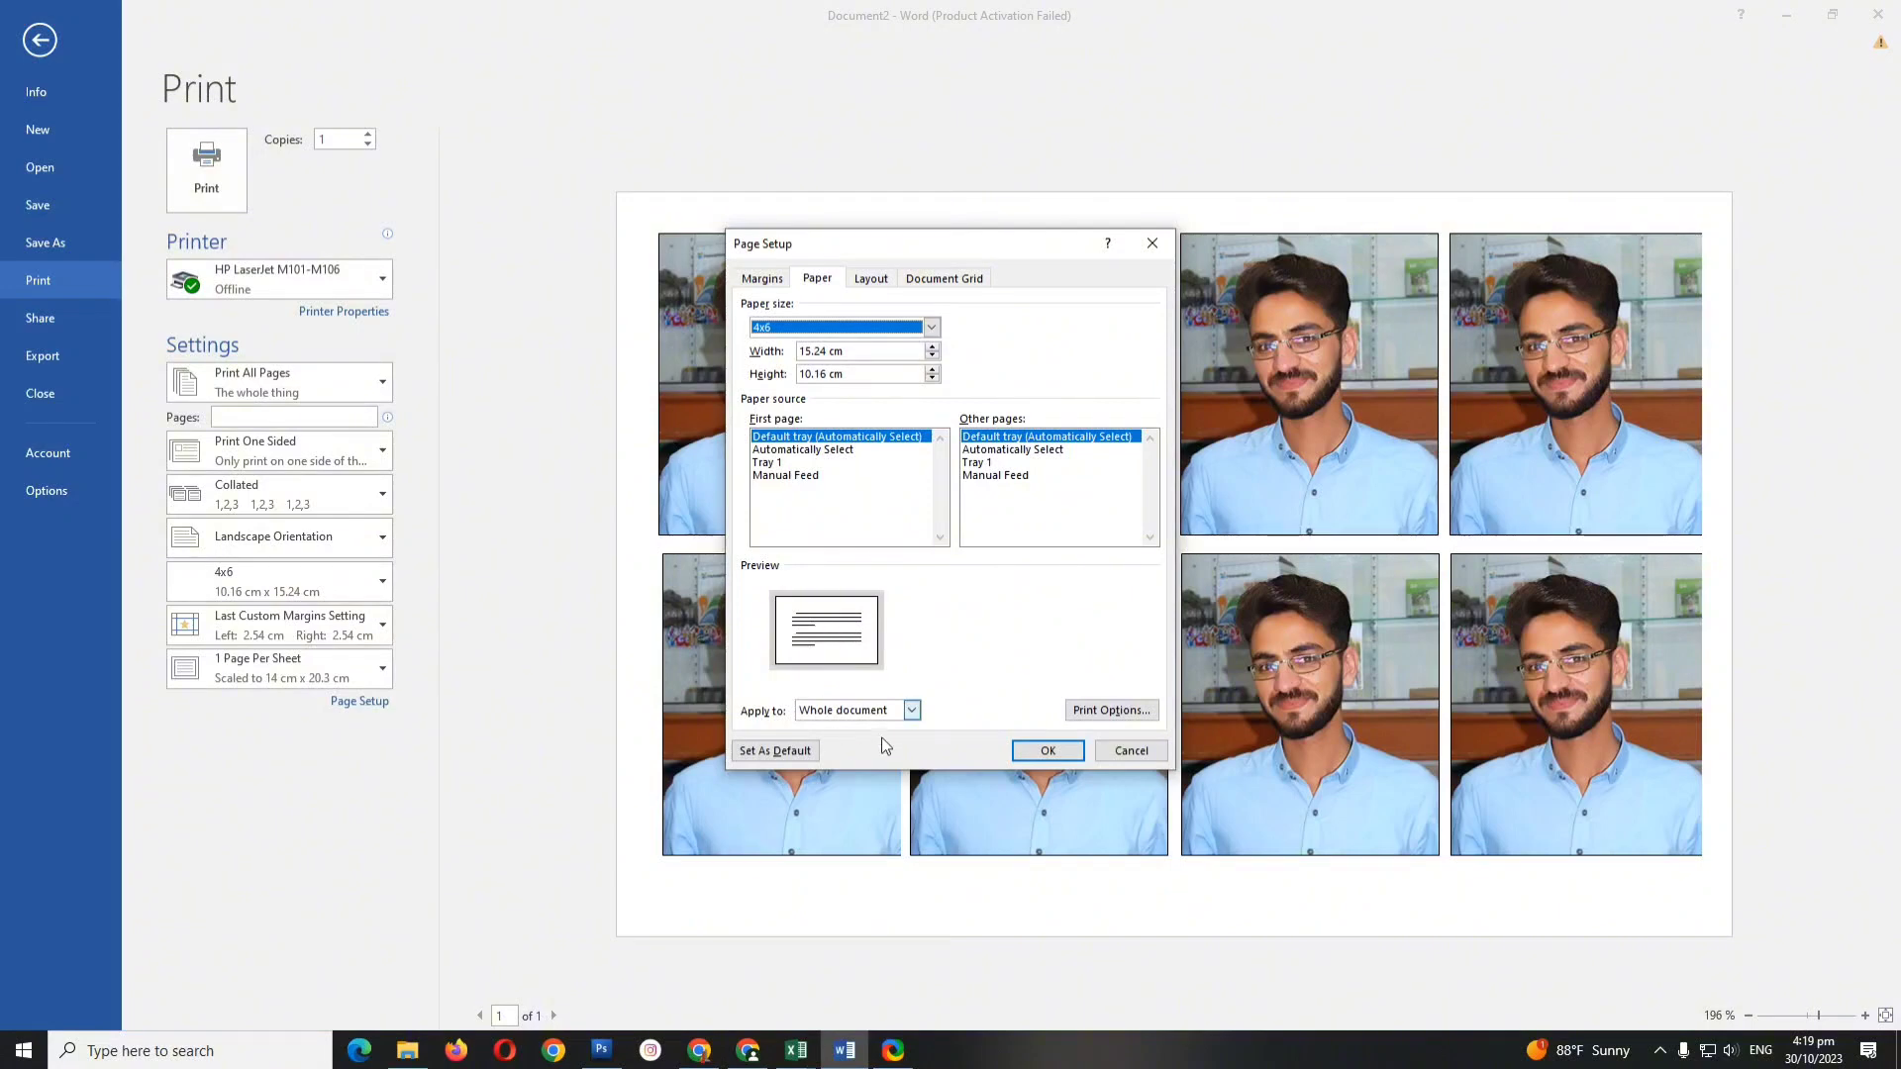
{"action": "left_click", "coordinate": [1055, 757]}
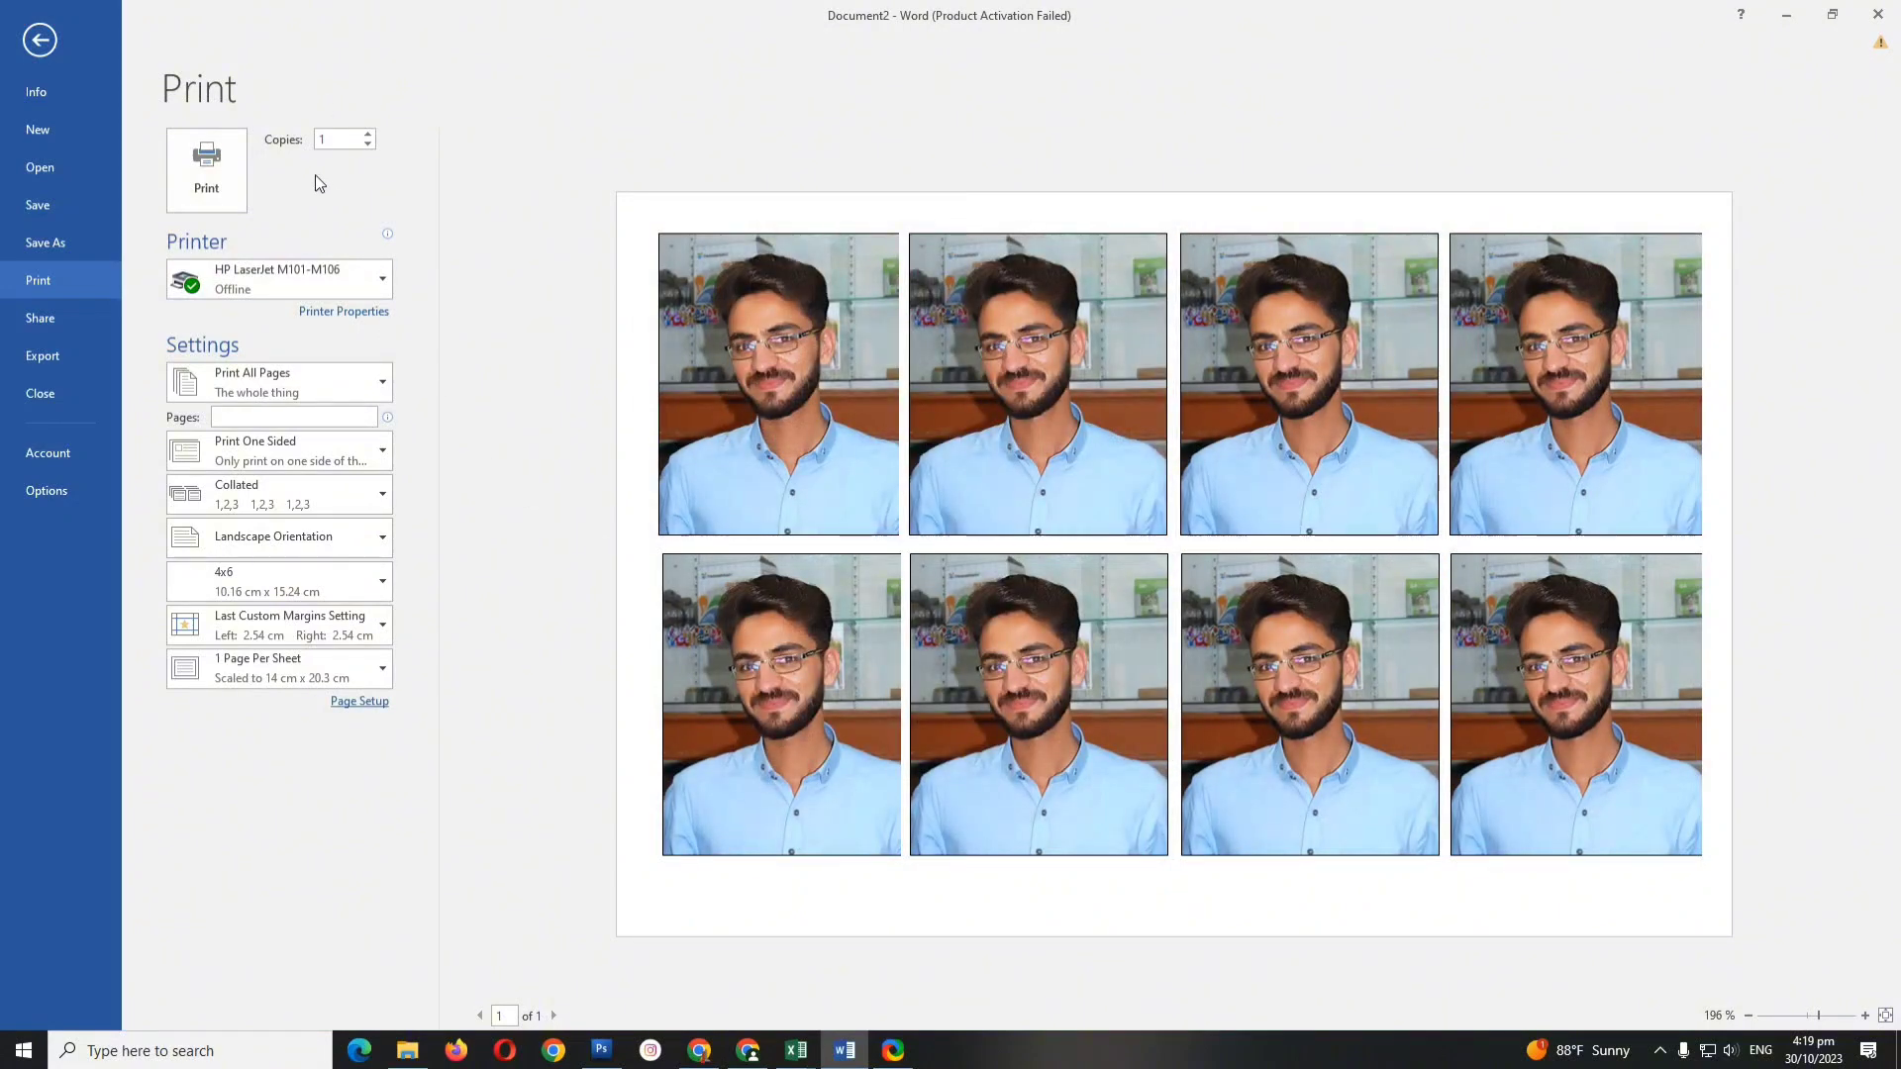
Exit print preview and deselect the four photos in the right two columns.
{"action": "key", "text": "Escape"}
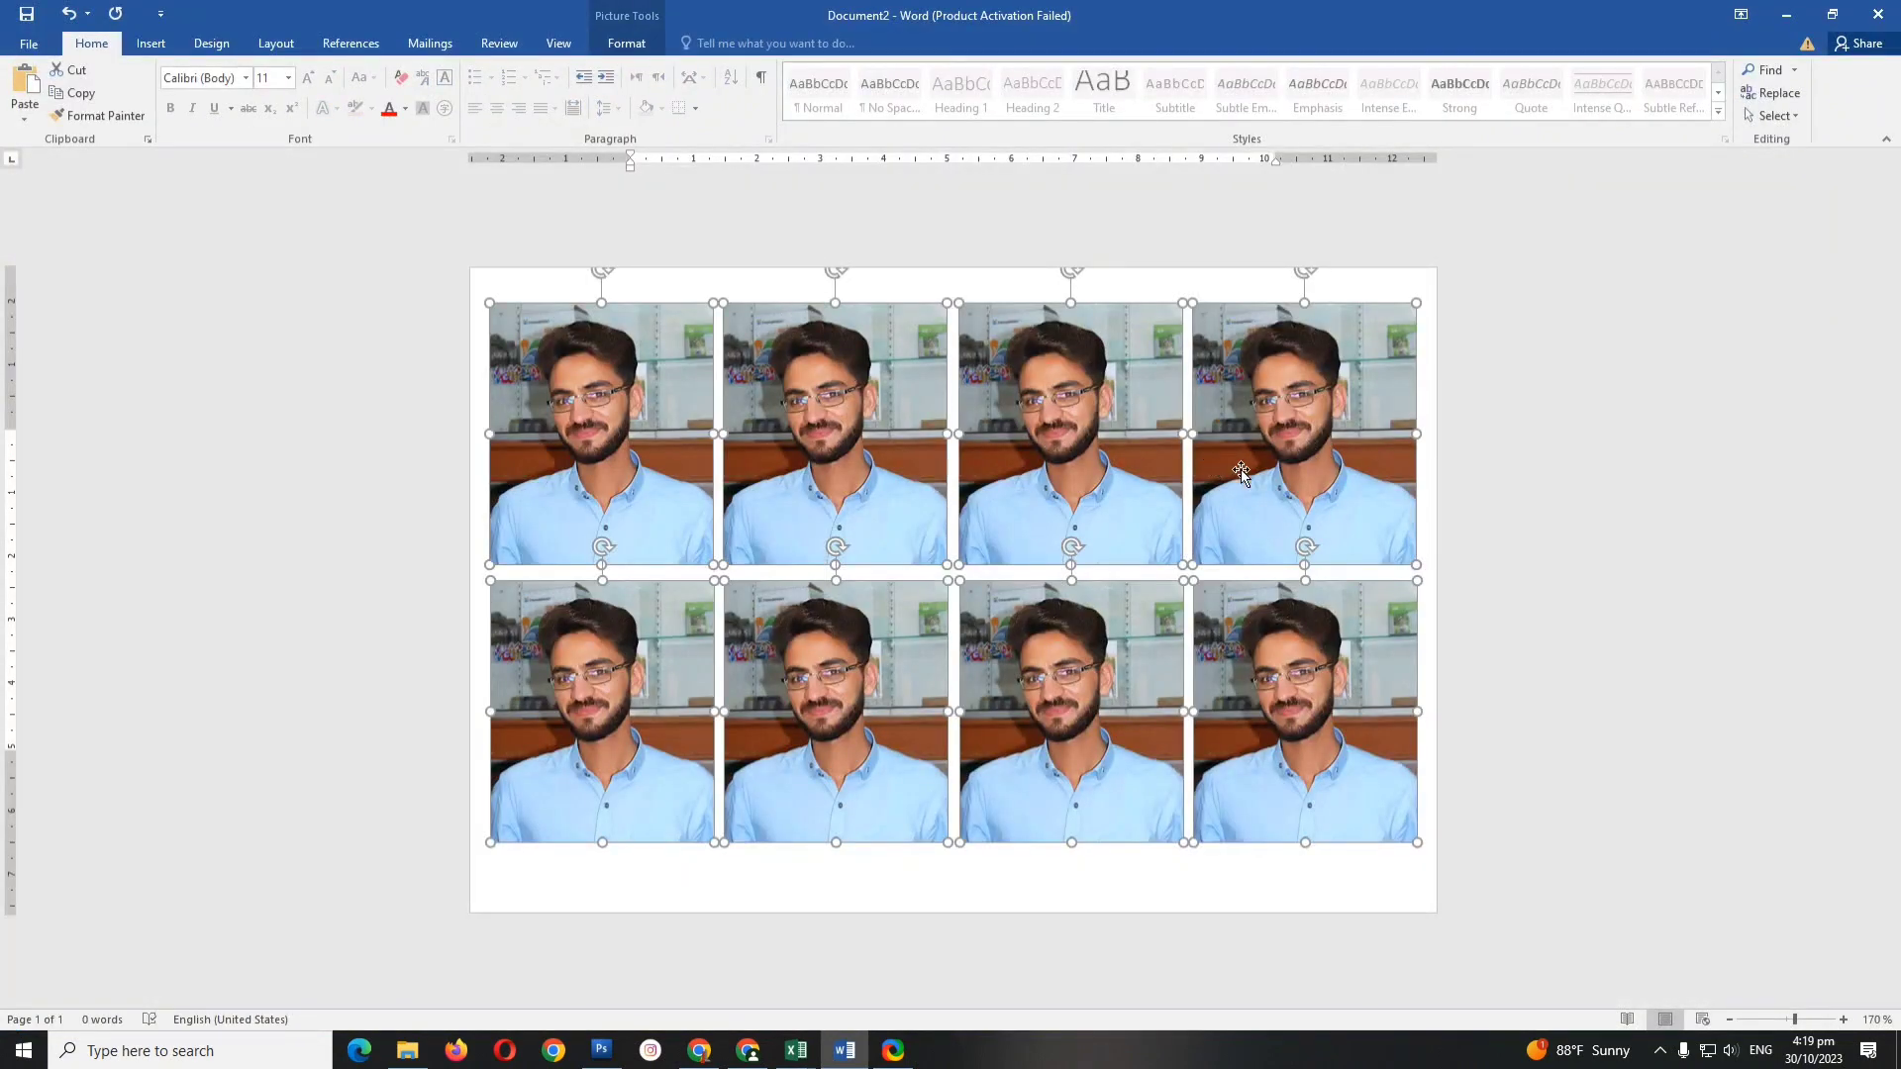
{"action": "left_click", "coordinate": [1270, 500], "text": "ctrl"}
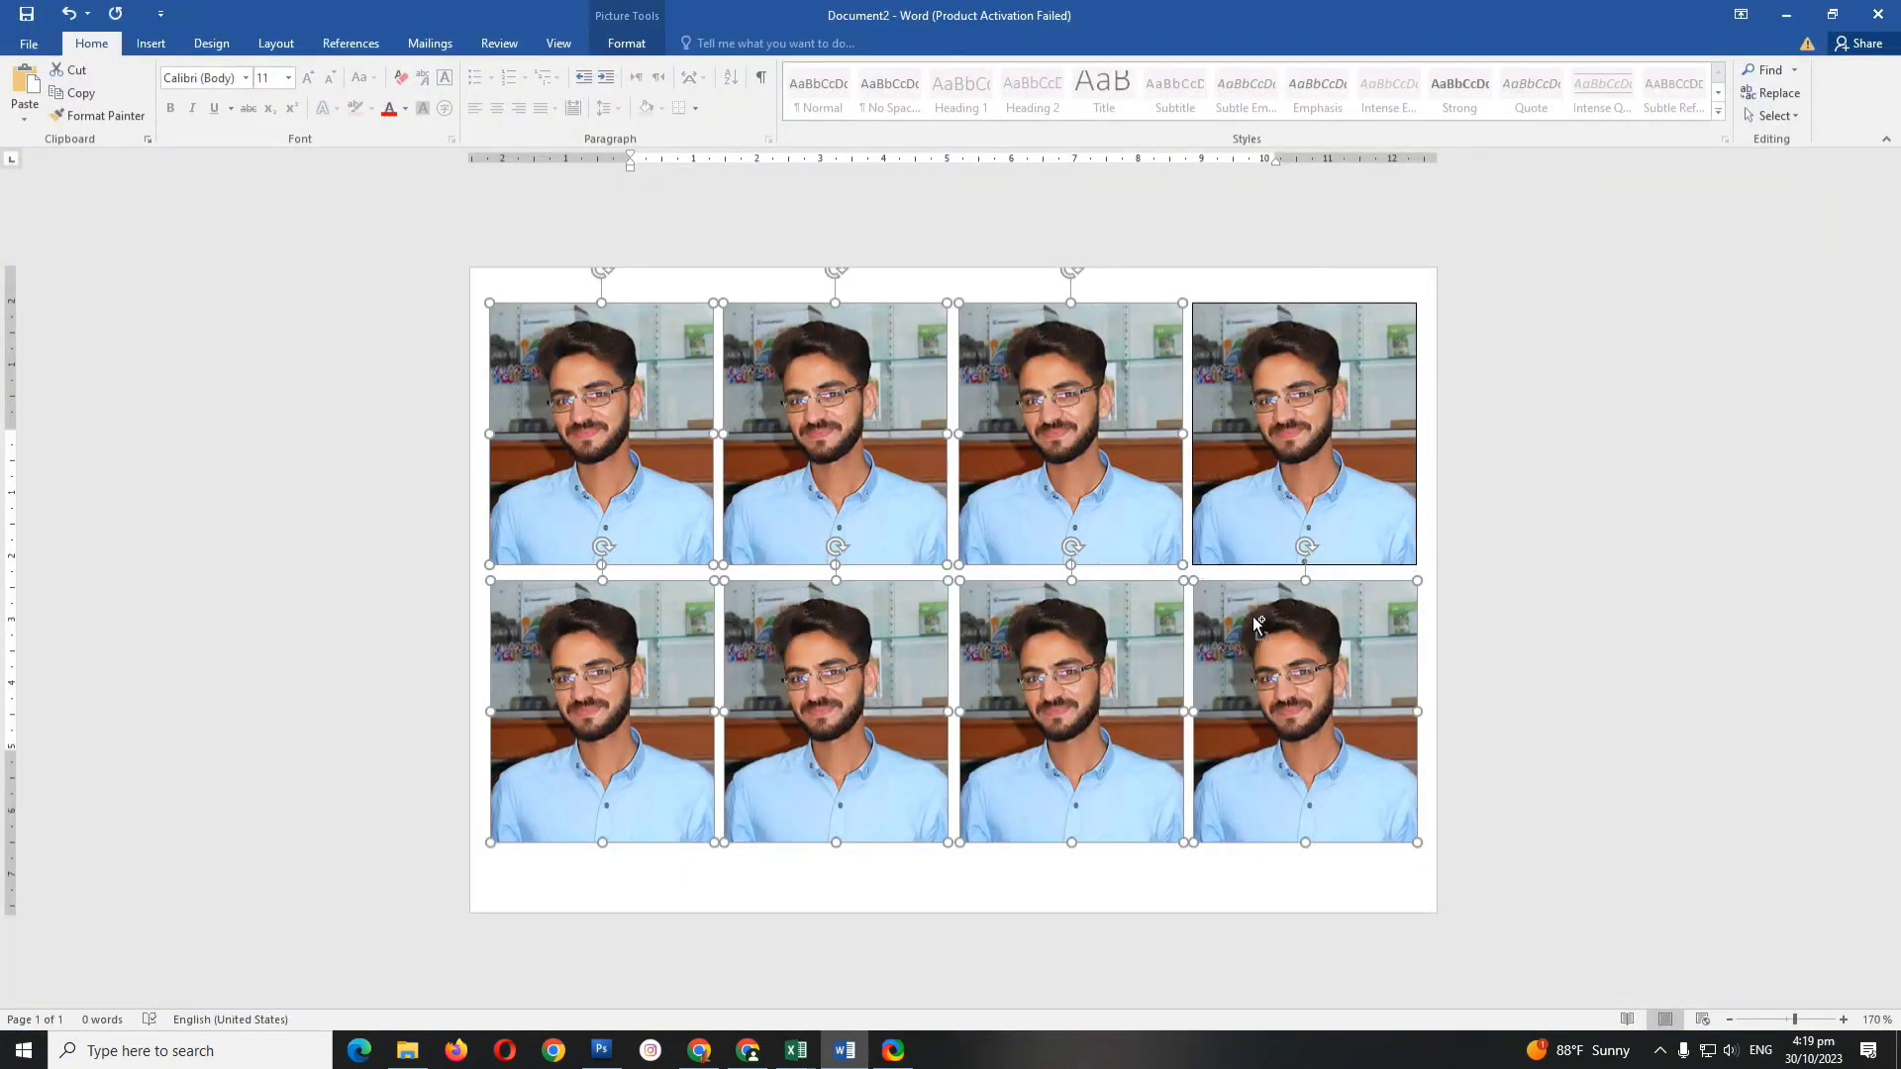
{"action": "left_click", "coordinate": [1255, 657], "text": "ctrl"}
{"action": "left_click", "coordinate": [1115, 656], "text": "ctrl"}
{"action": "left_click", "coordinate": [1060, 479], "text": "ctrl"}
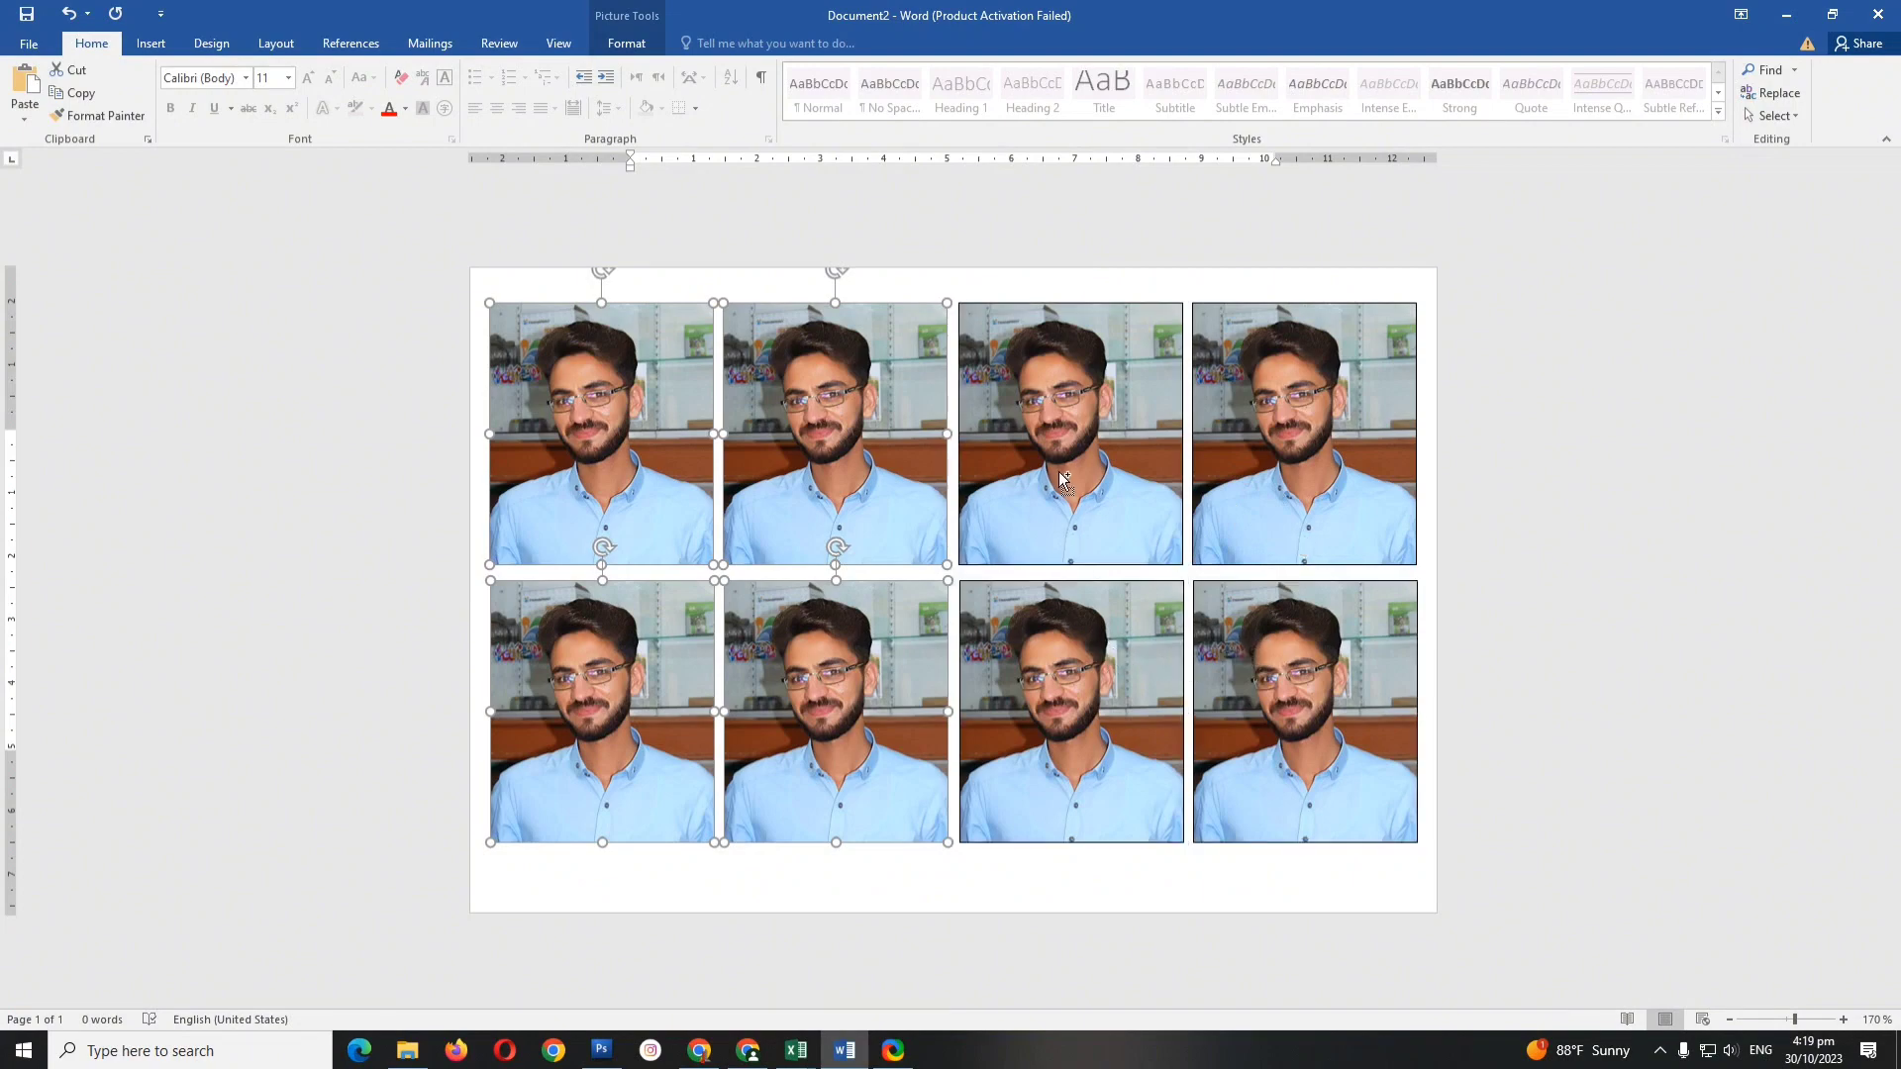